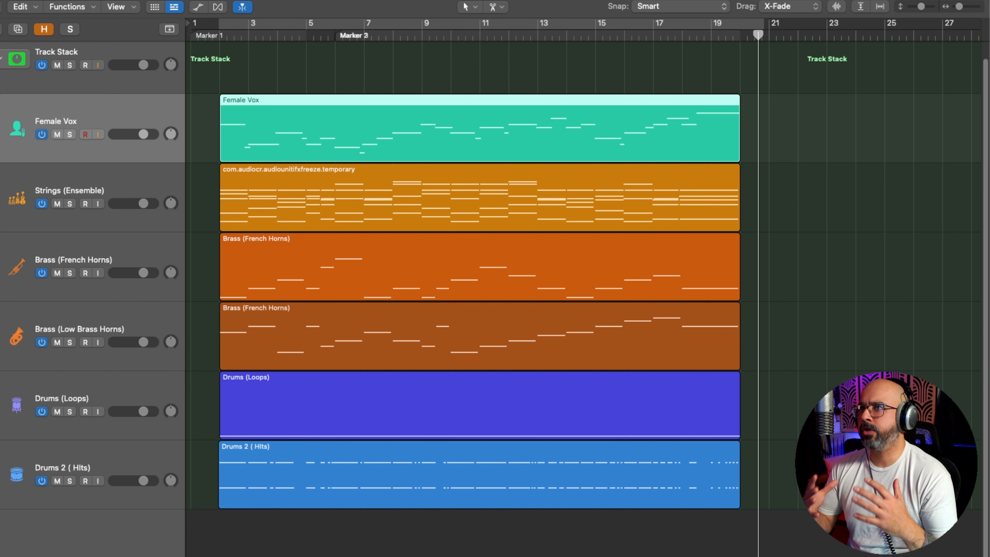
# Step: Open the Female Vox region in the Piano Roll editor
pyautogui.doubleClick(343, 113)
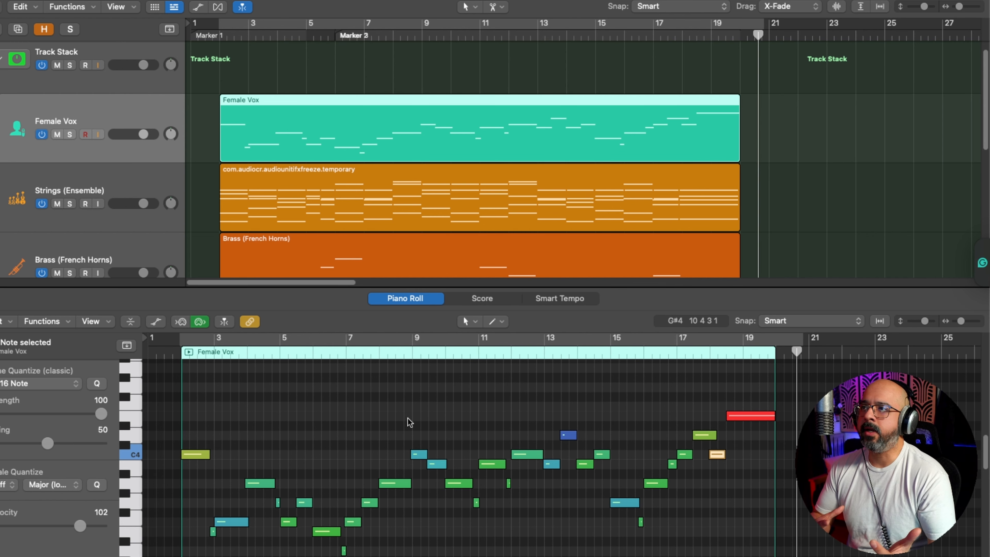
pyautogui.press('e')
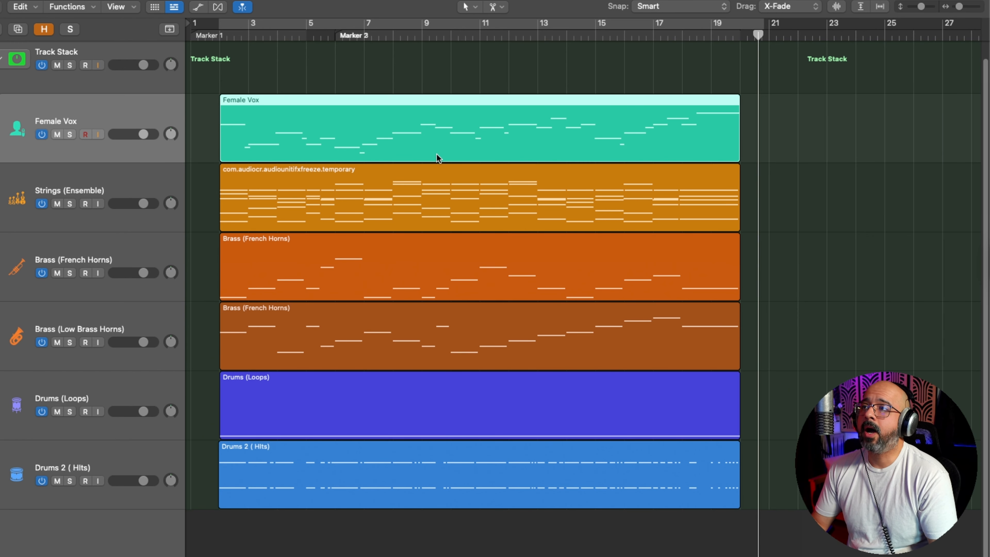
pyautogui.doubleClick(426, 142)
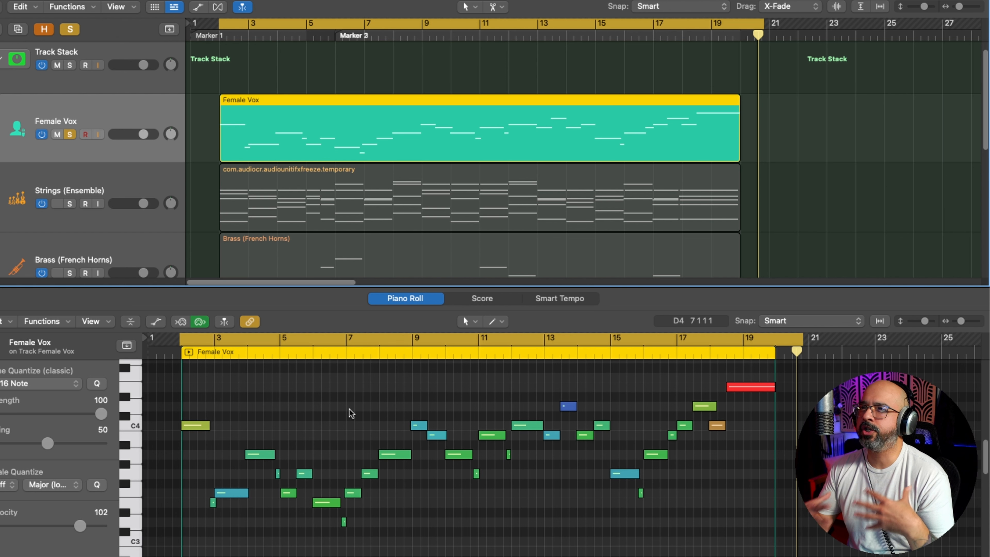
# Step: Play the soloed Female Vox melody from bar 2 and follow its notes up to about bar 11, checking how they connect
pyautogui.press('space')
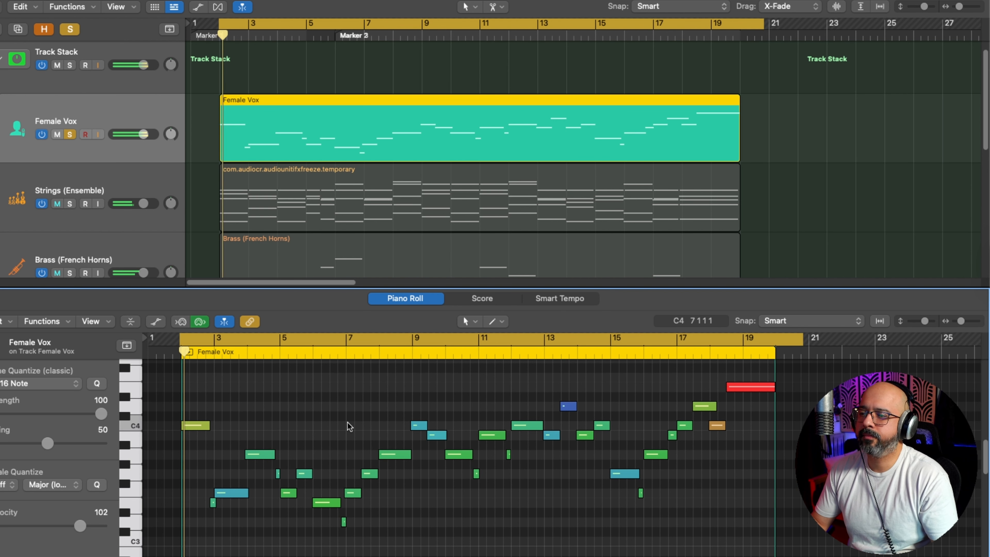
pyautogui.press('super+Right')
pyautogui.press('super+Right')
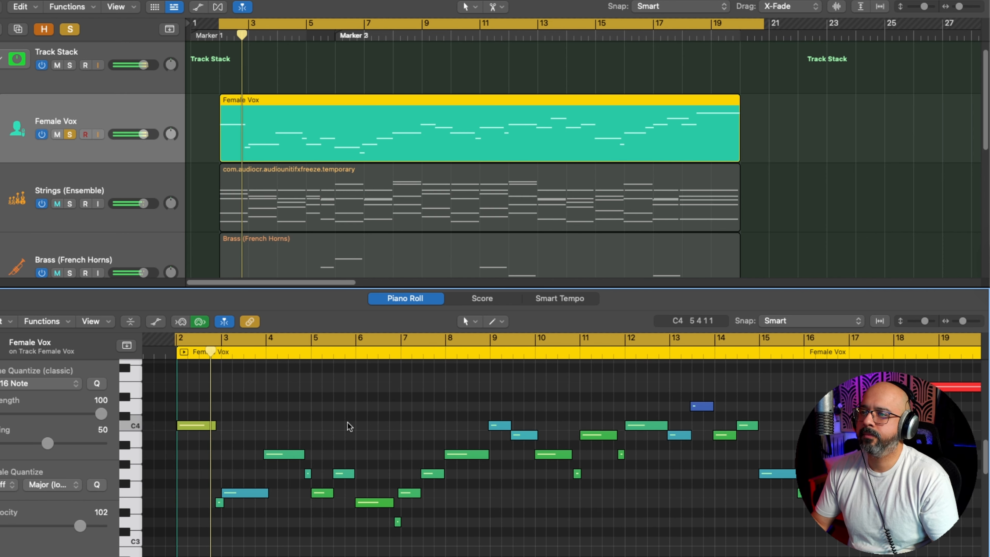
pyautogui.press('super+Right')
pyautogui.press('super+Right')
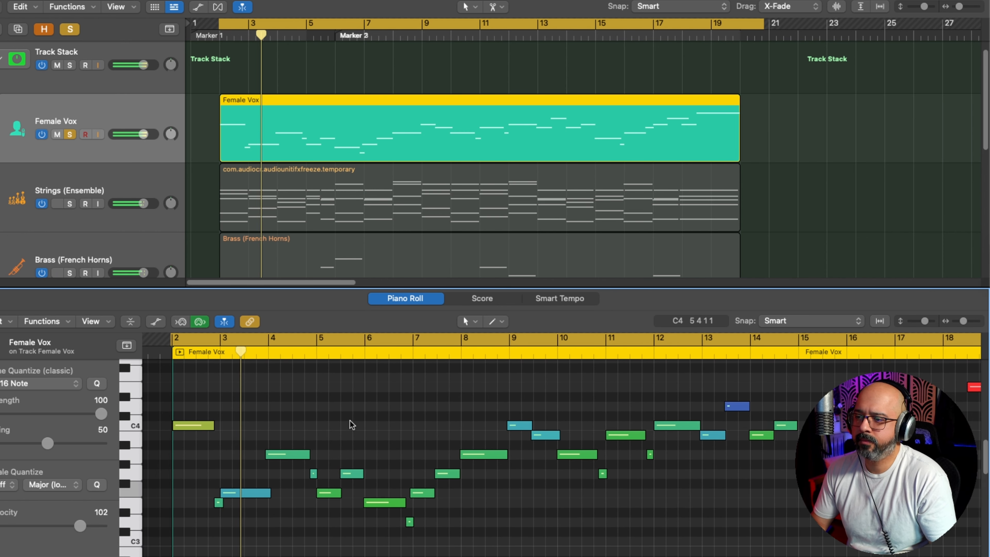
pyautogui.press('super+Right')
pyautogui.press('super+Right')
pyautogui.press('super+Right')
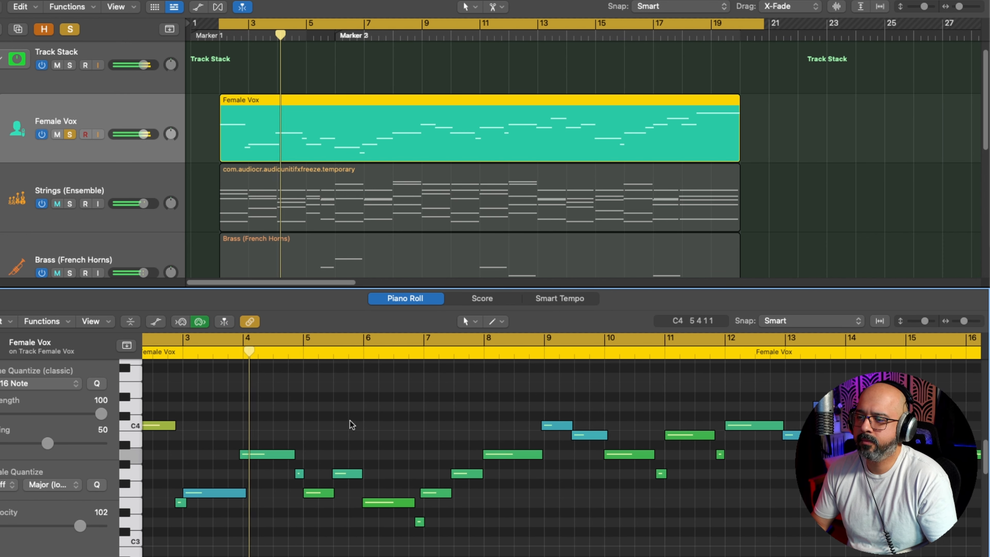
pyautogui.press('super+Right')
pyautogui.press('super+Right')
pyautogui.press('super+Right')
pyautogui.press('super+Right')
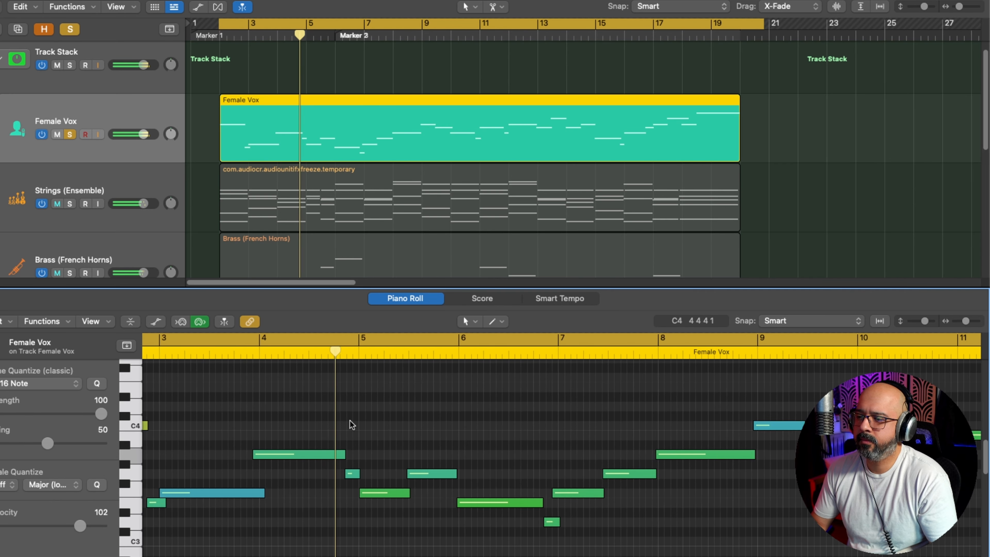
pyautogui.hscroll(1, 359, 410)
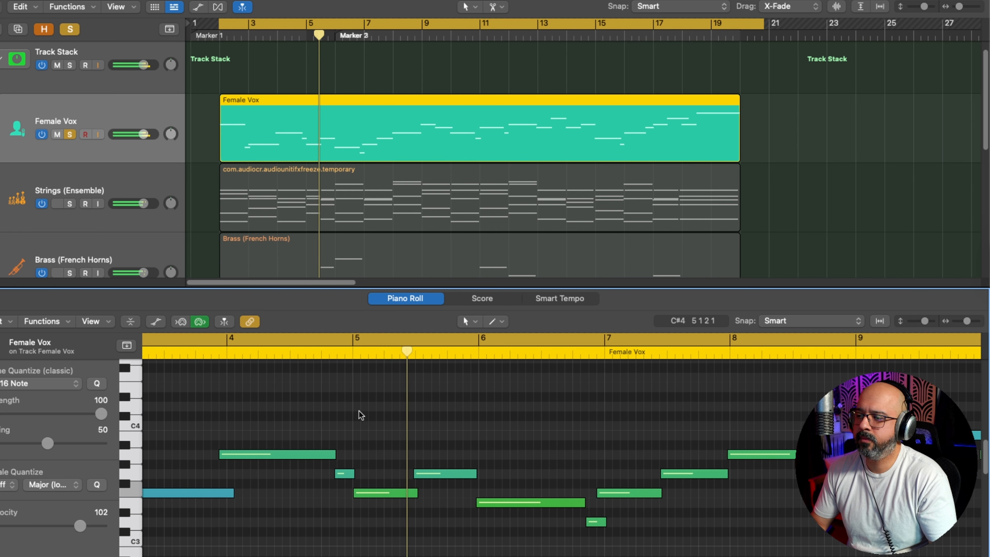
pyautogui.hscroll(5, 359, 410)
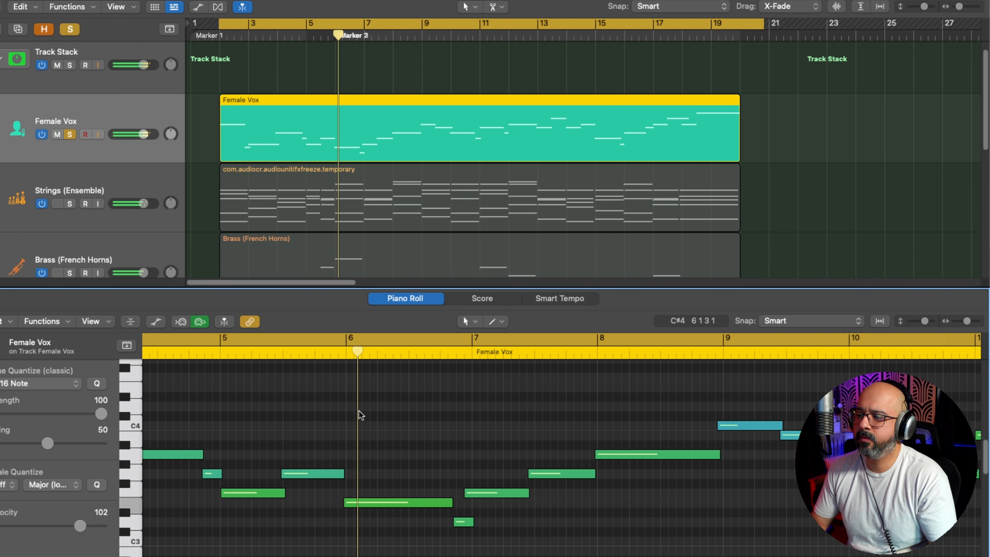
pyautogui.hscroll(4, 367, 410)
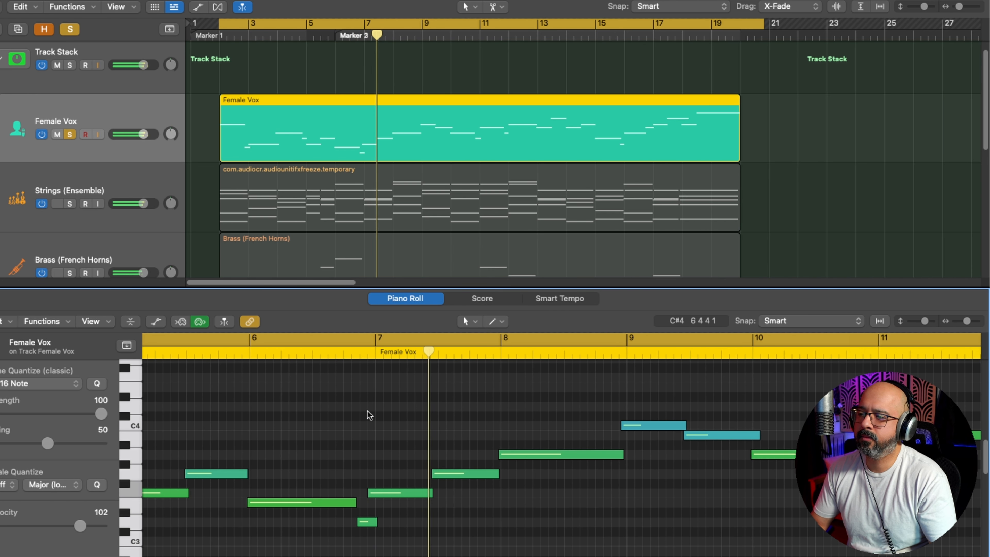
pyautogui.hscroll(1, 368, 410)
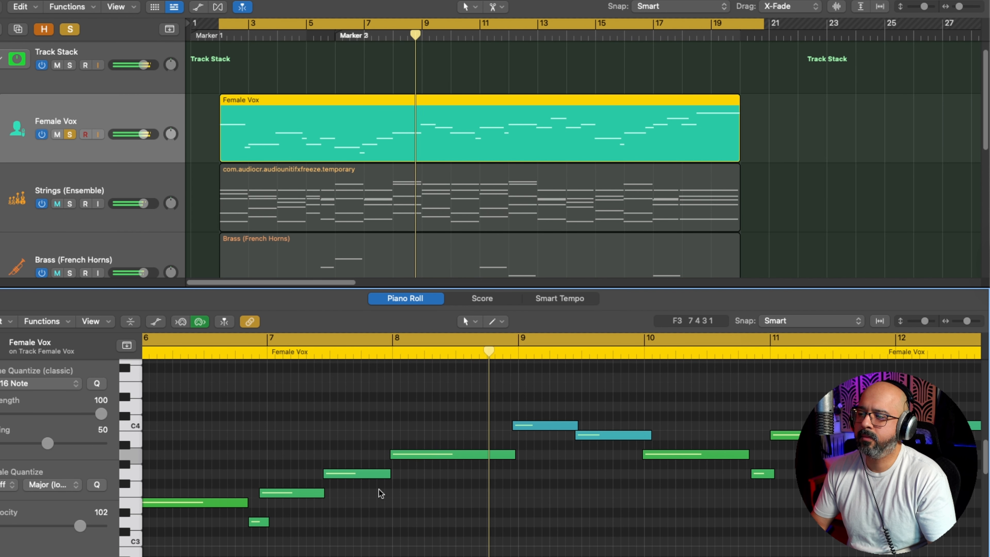
pyautogui.hscroll(2, 378, 489)
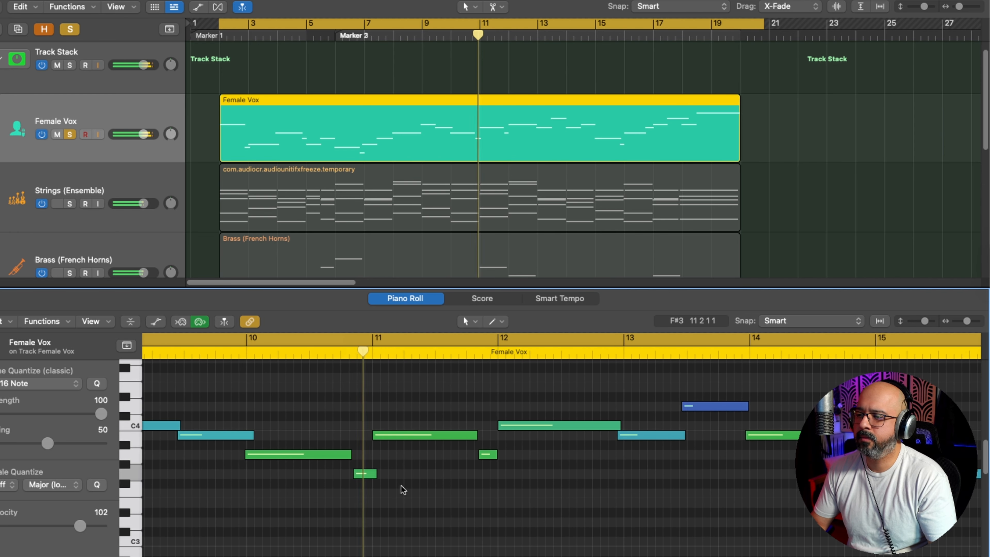
# Step: Extend the starts of the short G3 note before bar 11 and the short A3 note before bar 12 slightly earlier
pyautogui.click(360, 476)
pyautogui.moveTo(354, 475); pyautogui.dragTo(348, 477)
pyautogui.click(315, 357)
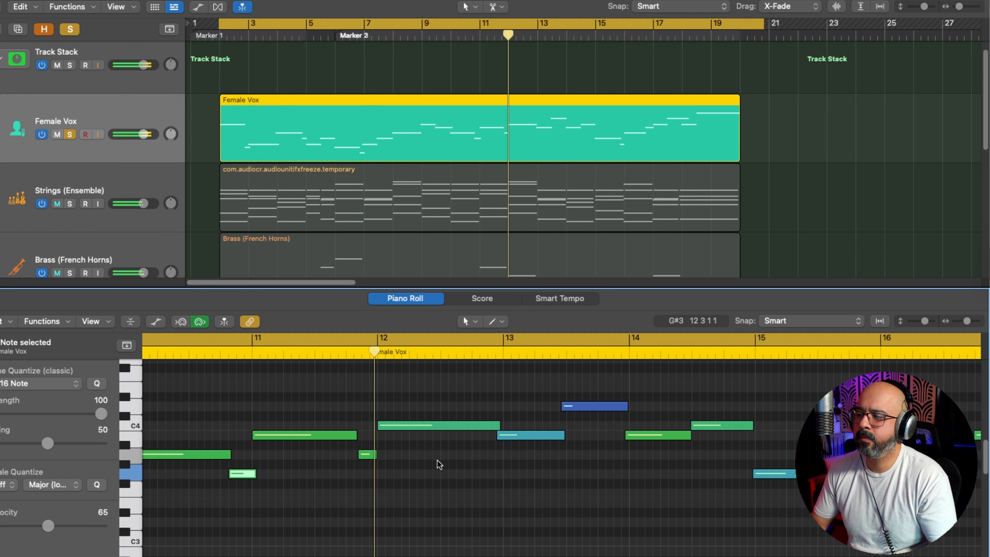
pyautogui.click(366, 454)
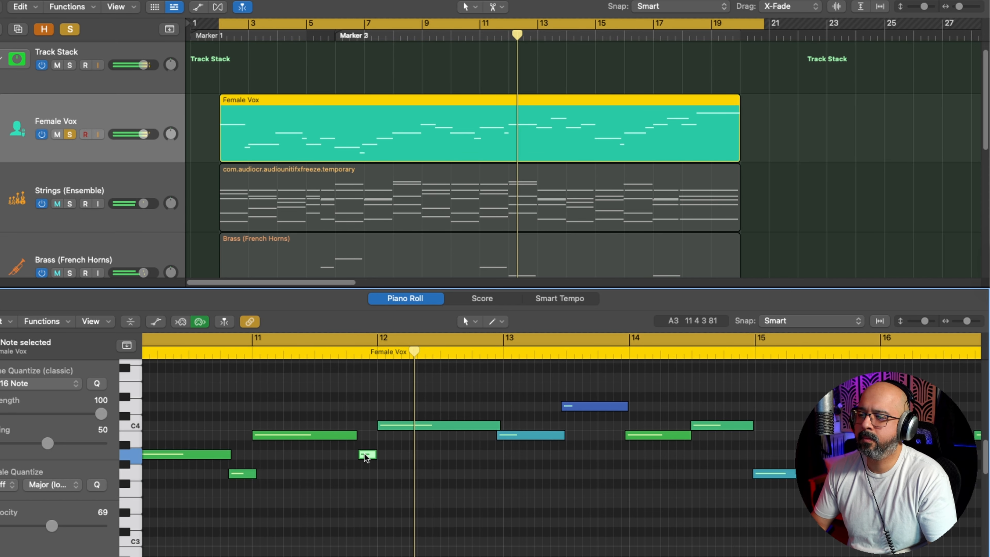
pyautogui.moveTo(361, 454); pyautogui.dragTo(350, 455)
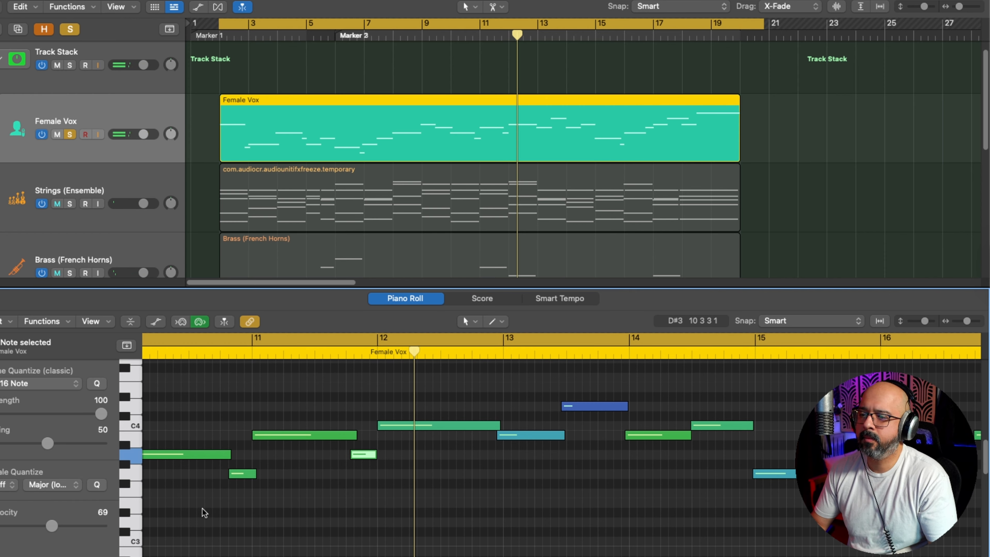
# Step: Select all A3 notes in the region, set their velocity to 64, and play back the passage from about halfway through bar 11
pyautogui.click(135, 460)
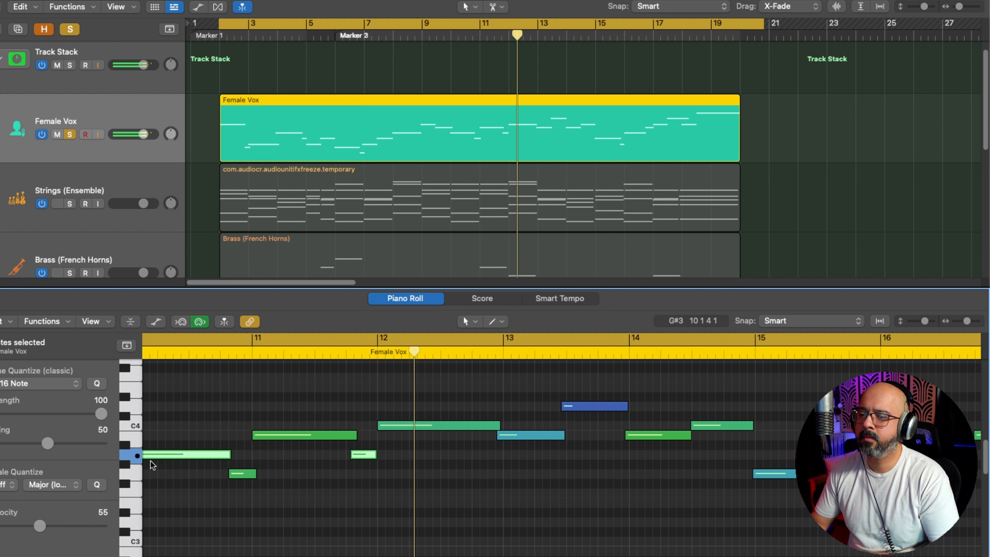
pyautogui.moveTo(40, 526); pyautogui.dragTo(14, 526)
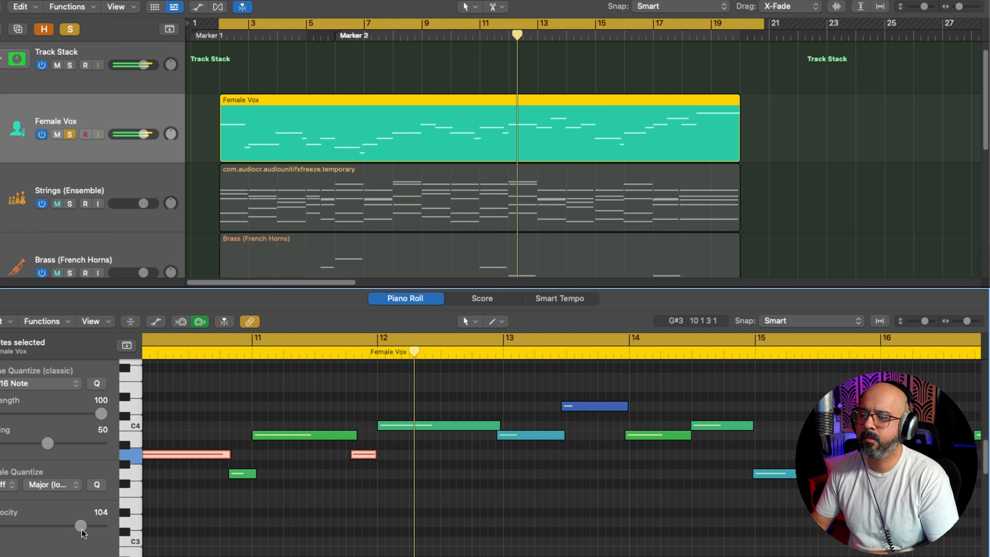
pyautogui.moveTo(82, 530); pyautogui.dragTo(49, 528)
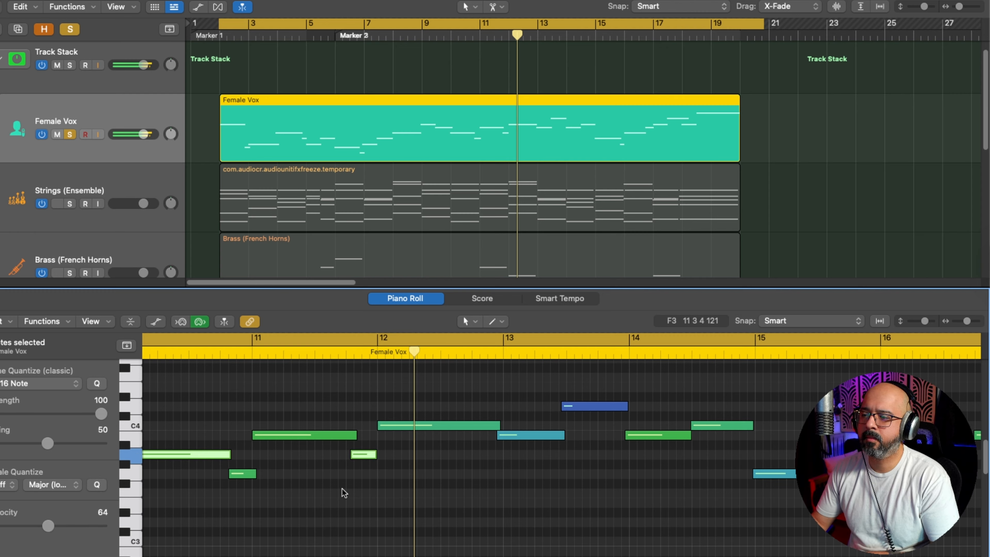
pyautogui.click(341, 480)
pyautogui.click(314, 354)
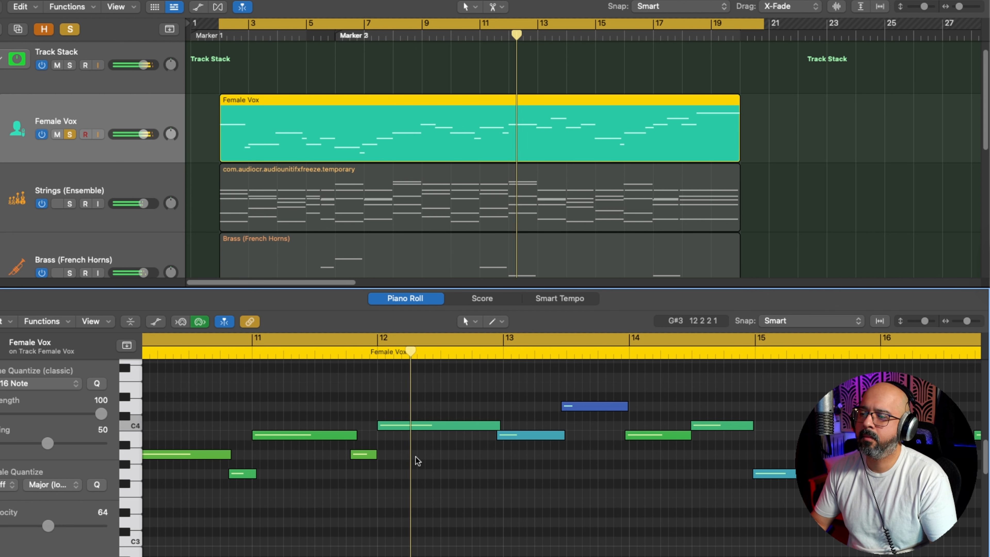
# Step: Extend the start of the long C4 note at bar 12 slightly earlier and play back from bar 11
pyautogui.click(386, 427)
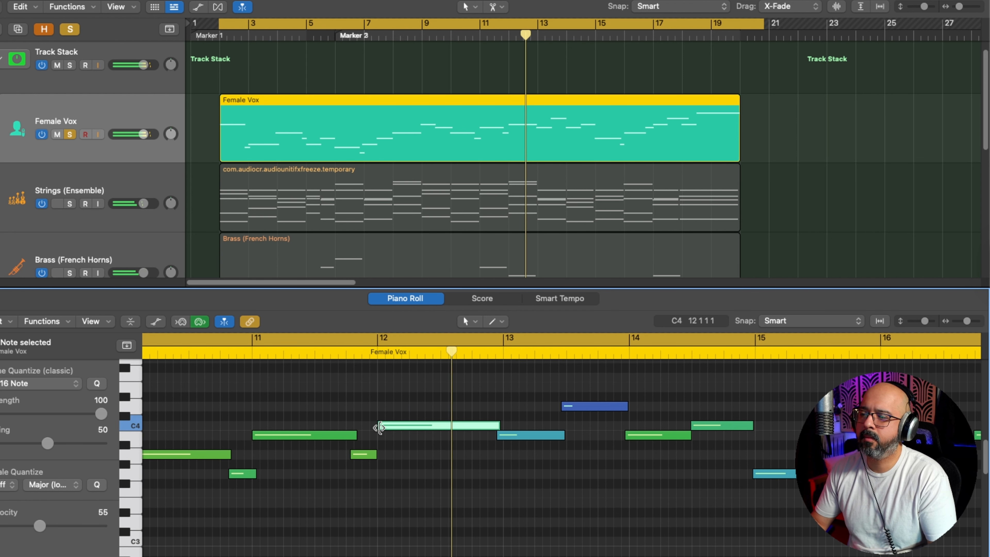
pyautogui.moveTo(379, 427); pyautogui.dragTo(325, 427)
pyautogui.press('super+Right')
pyautogui.press('super+Right')
pyautogui.doubleClick(243, 354)
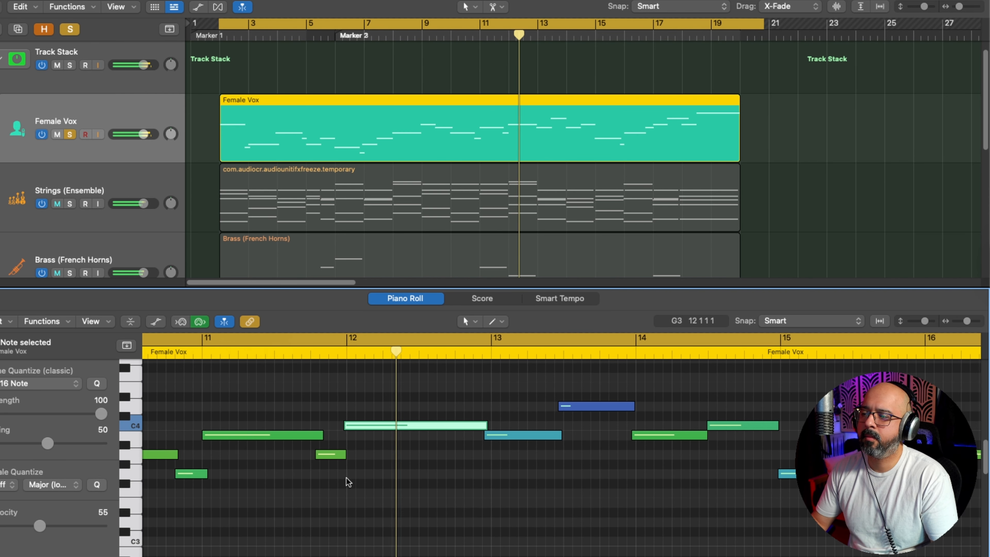
# Step: Shorten the end of the long G3 note starting at bar 15 and play back the transition into bar 16
pyautogui.press('super+Left')
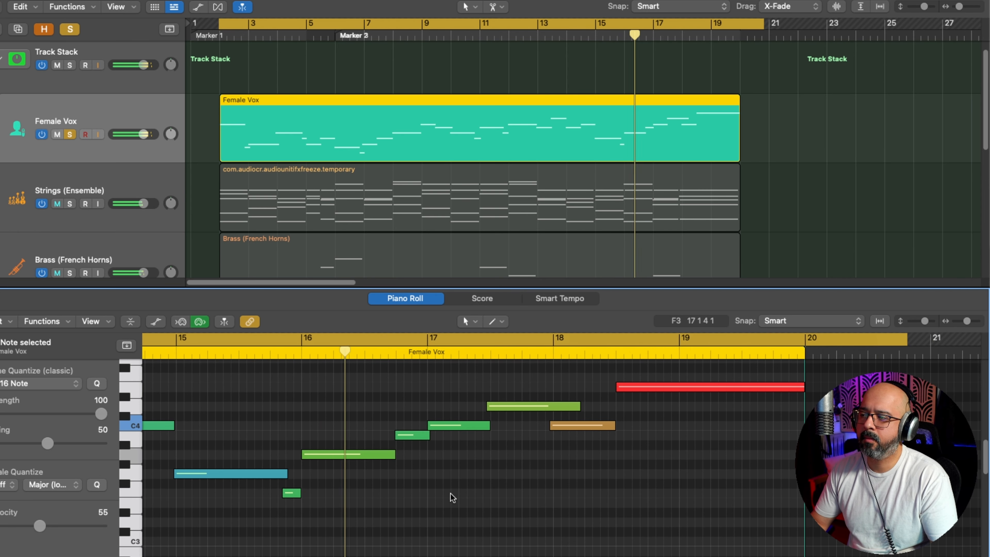
pyautogui.click(240, 354)
pyautogui.press('space')
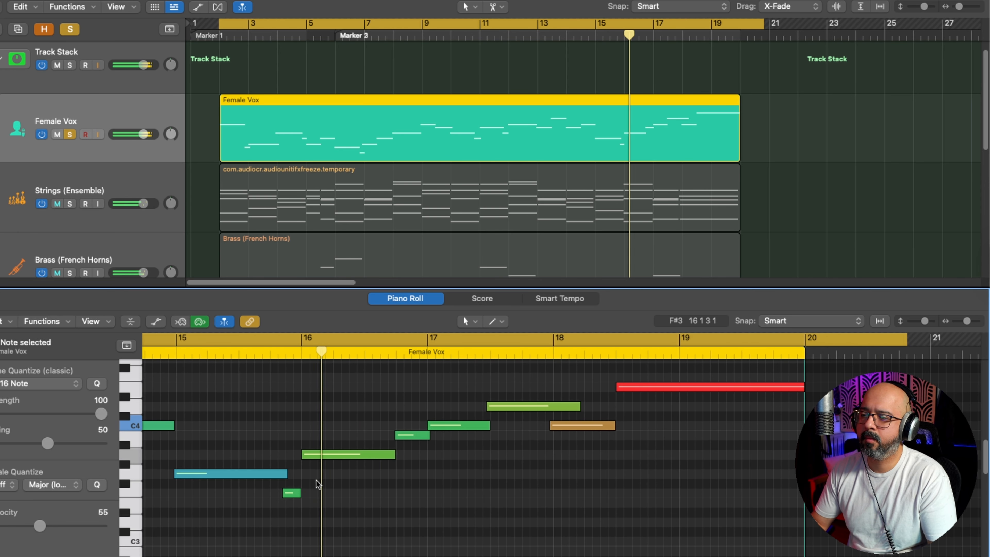
pyautogui.press('super+Right')
pyautogui.press('super+Right')
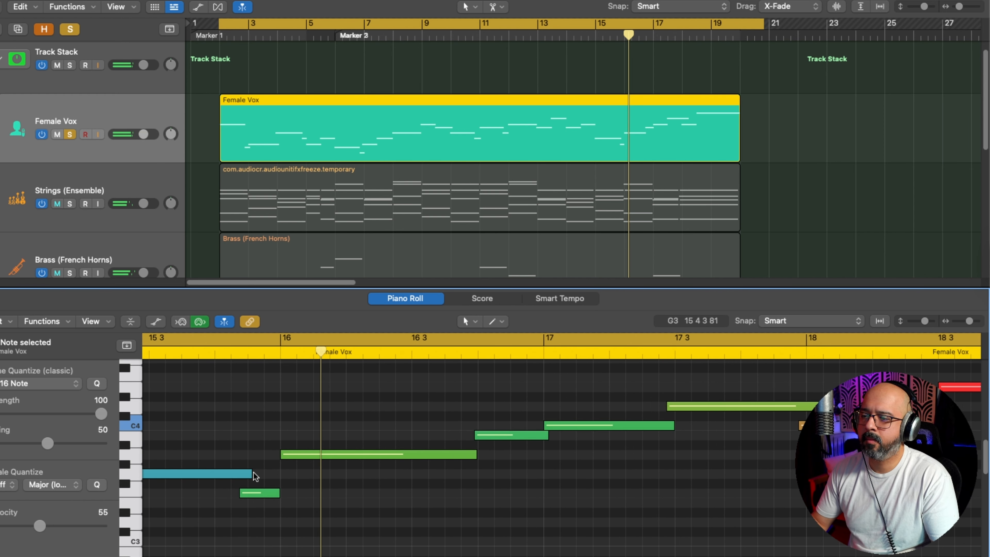
pyautogui.moveTo(250, 473); pyautogui.dragTo(243, 474)
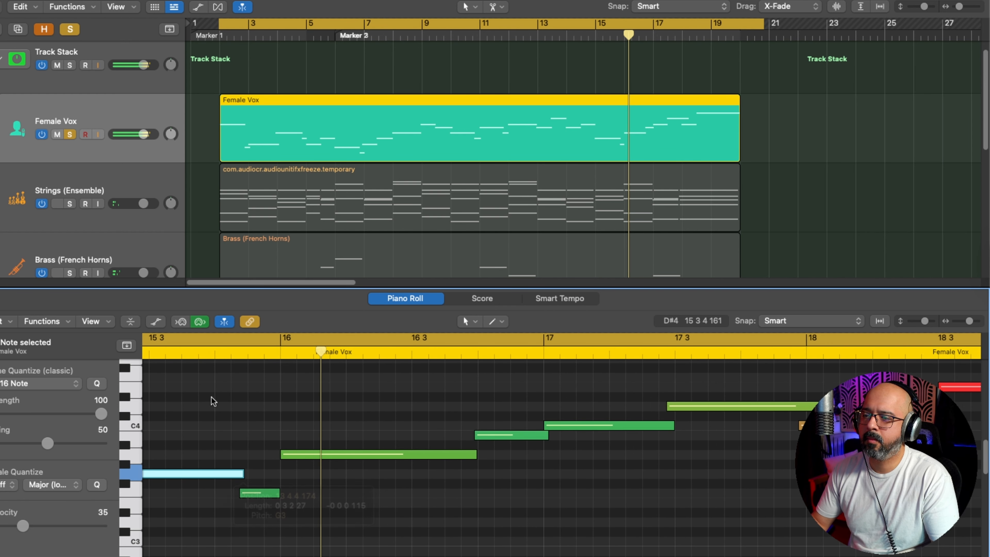
pyautogui.click(172, 355)
pyautogui.press('space')
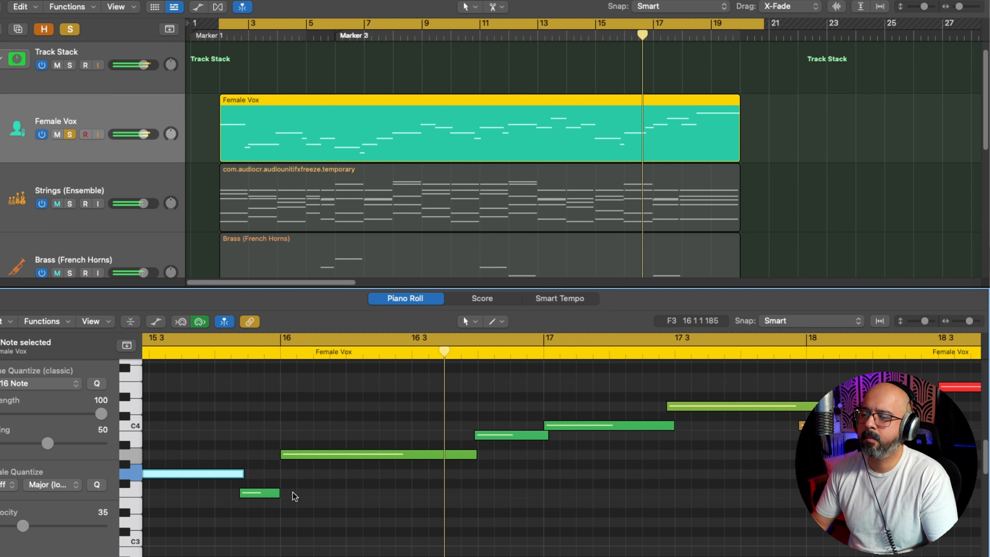
# Step: Extend the start of the A3 note at bar 16 slightly earlier and play back from the second half of bar 15
pyautogui.click(282, 455)
pyautogui.moveTo(279, 454); pyautogui.dragTo(275, 454)
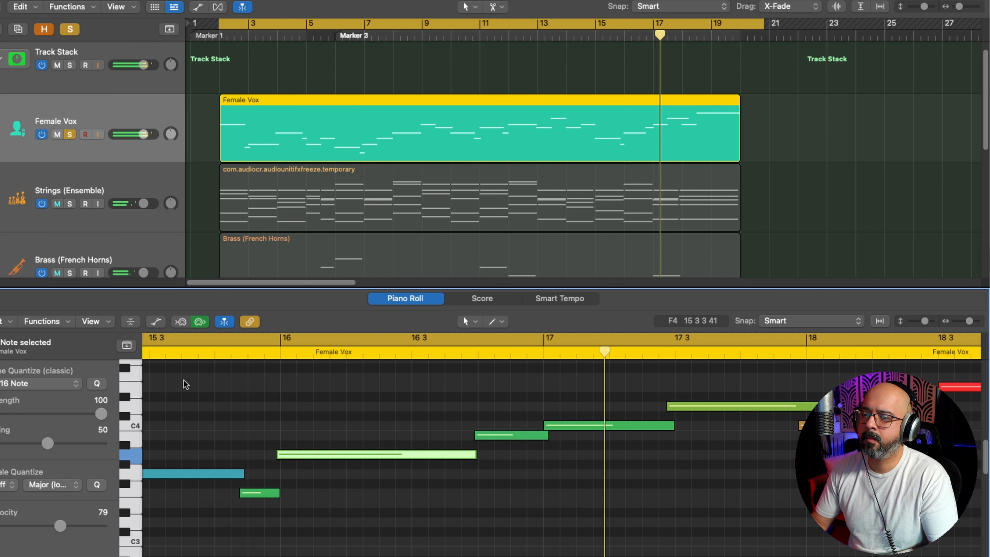
pyautogui.click(165, 357)
pyautogui.press('space')
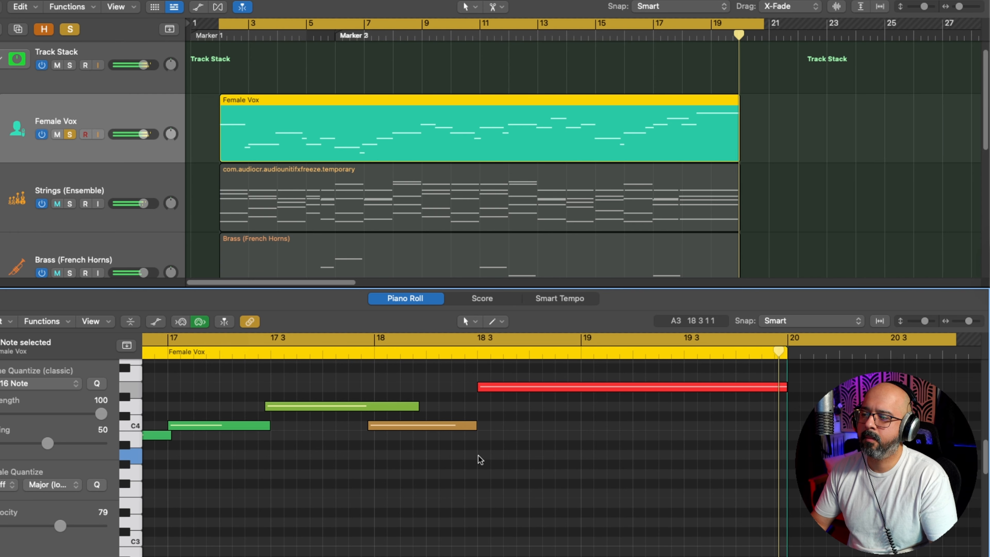
# Step: Shorten the end of the C4 note before the final long note and replay the closing phrase from bar 17
pyautogui.moveTo(475, 425); pyautogui.dragTo(470, 425)
pyautogui.click(385, 353)
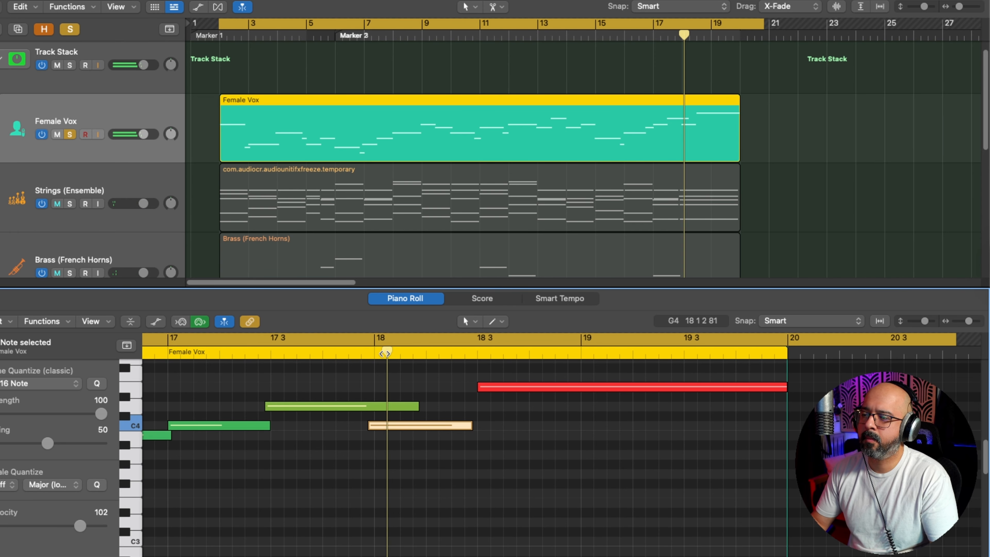
pyautogui.click(360, 352)
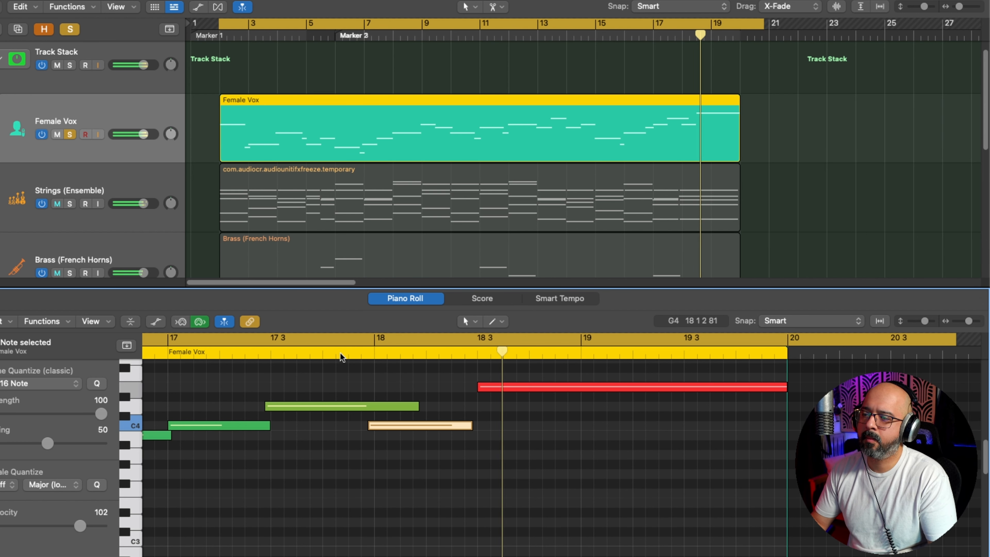
pyautogui.click(257, 353)
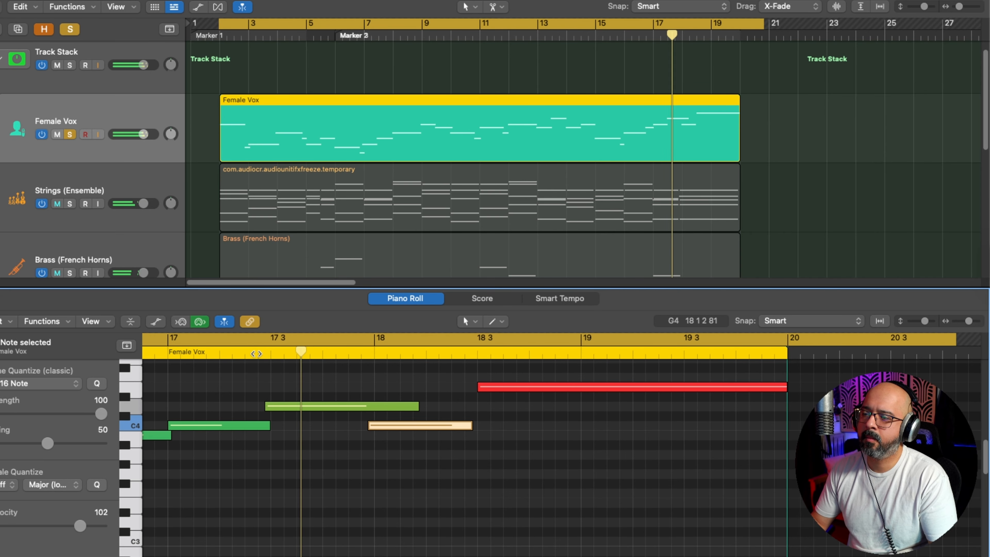
pyautogui.click(259, 353)
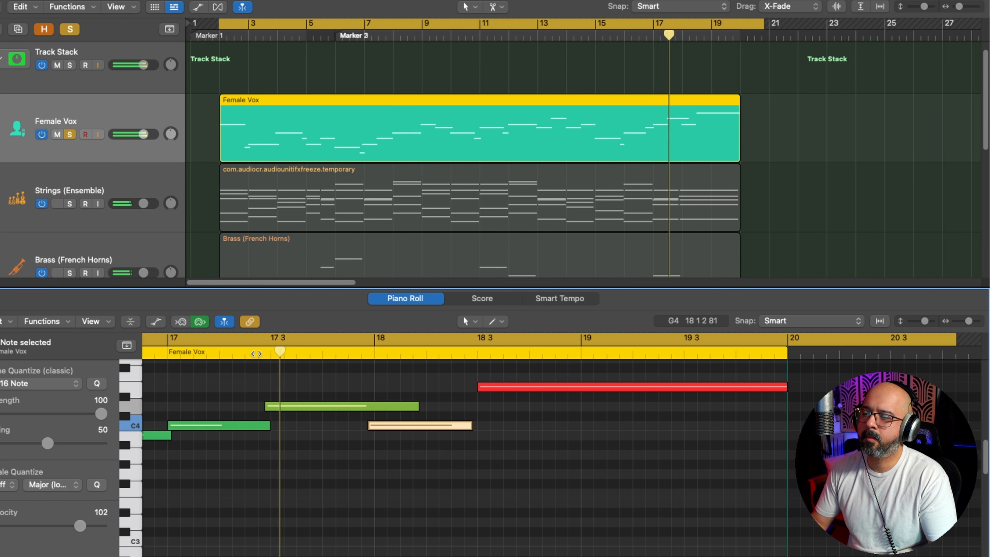
pyautogui.click(257, 353)
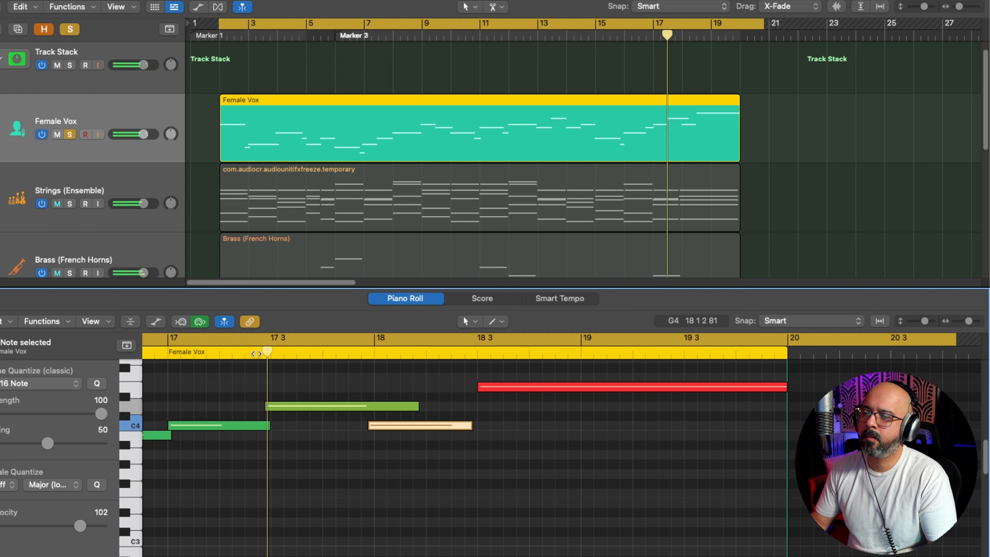
pyautogui.click(166, 354)
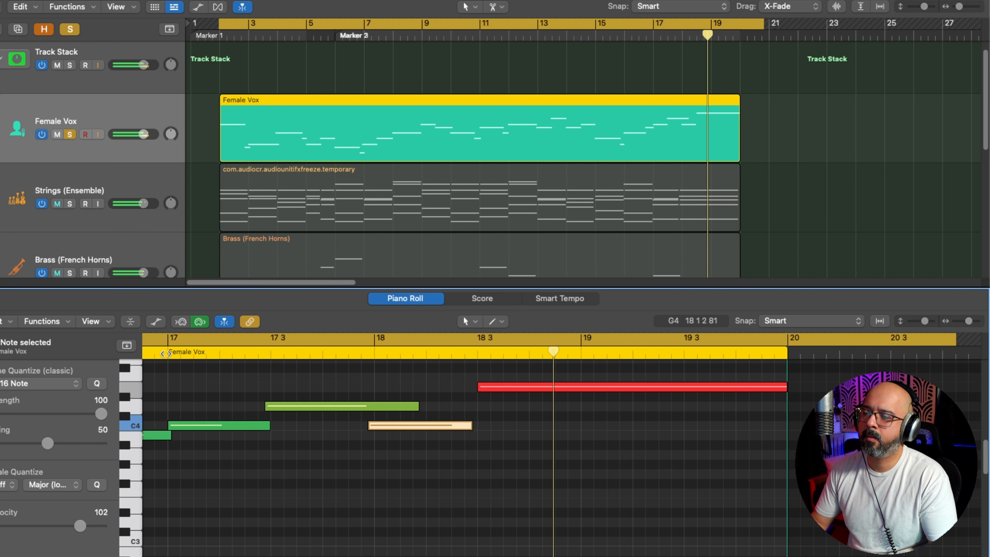
# Step: Set the final long note's velocity to 117 and replay the closing phrase from around bar 17
pyautogui.click(581, 429)
pyautogui.click(569, 386)
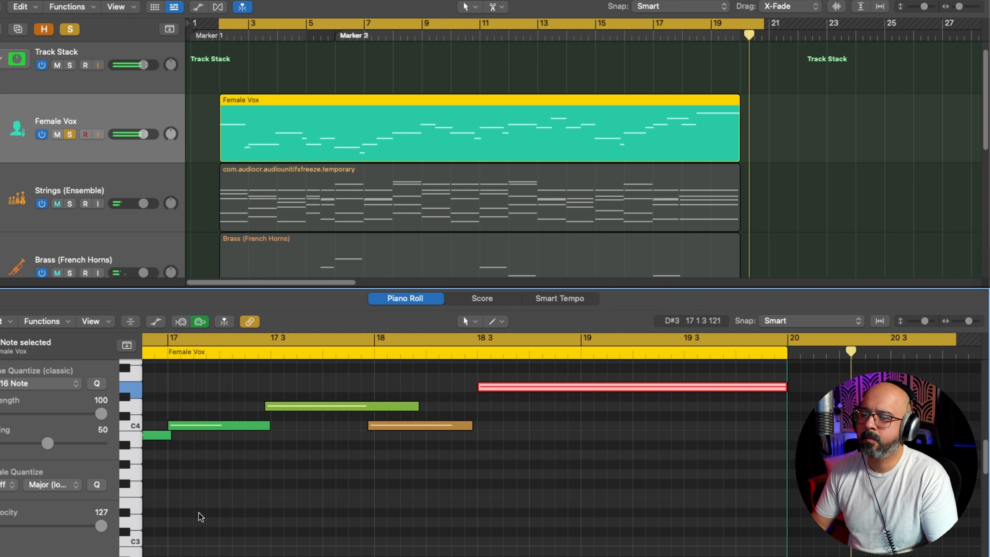
pyautogui.moveTo(105, 527); pyautogui.dragTo(95, 527)
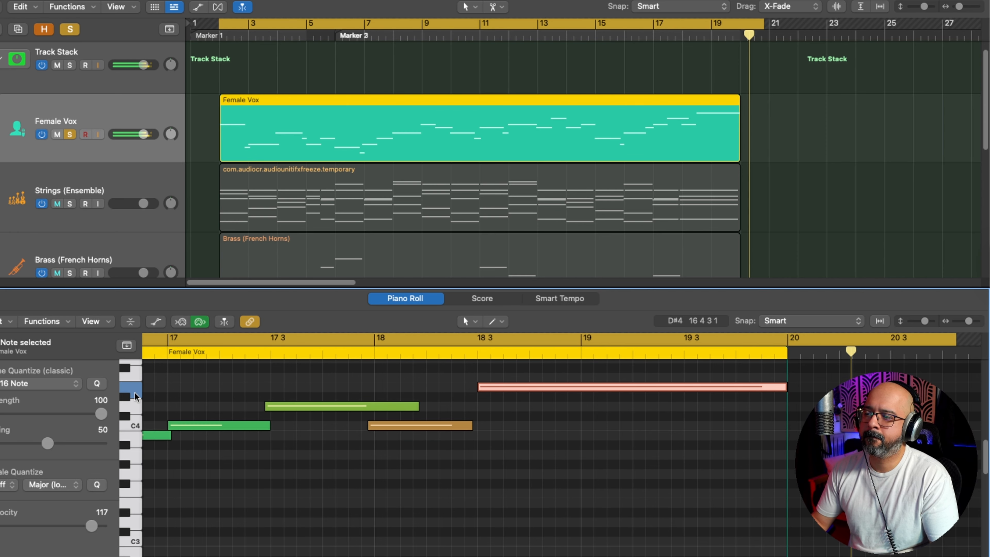
pyautogui.doubleClick(162, 356)
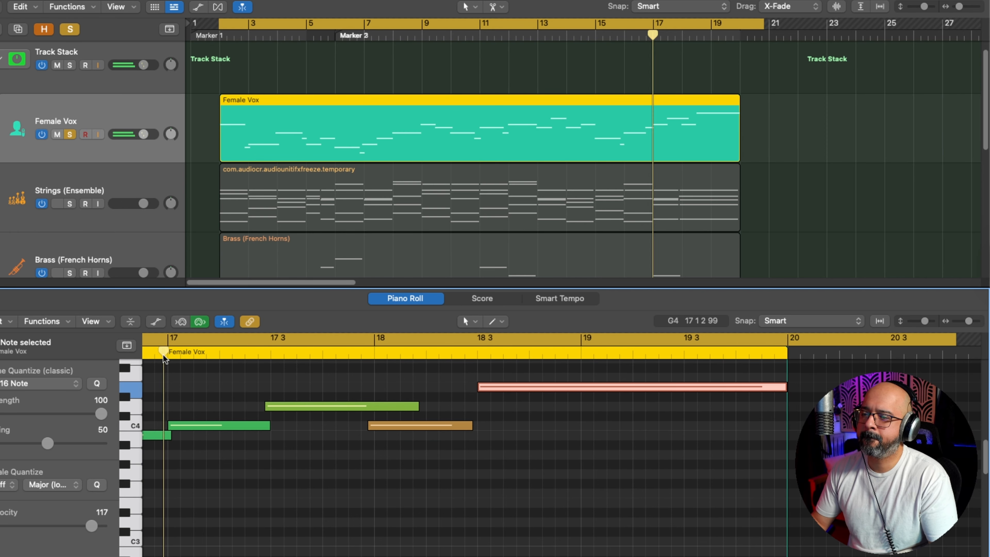
pyautogui.click(163, 355)
pyautogui.click(163, 355)
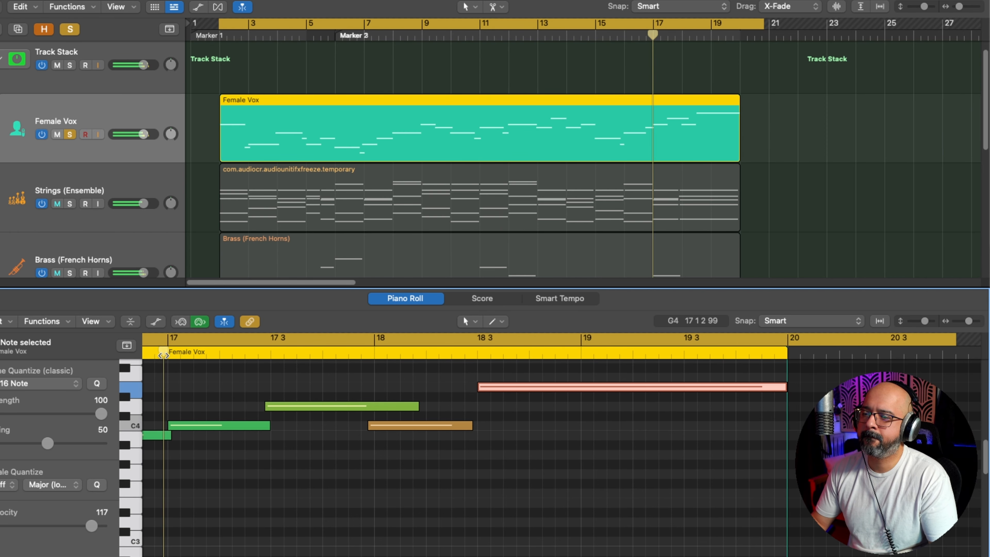
pyautogui.click(155, 356)
pyautogui.click(155, 356)
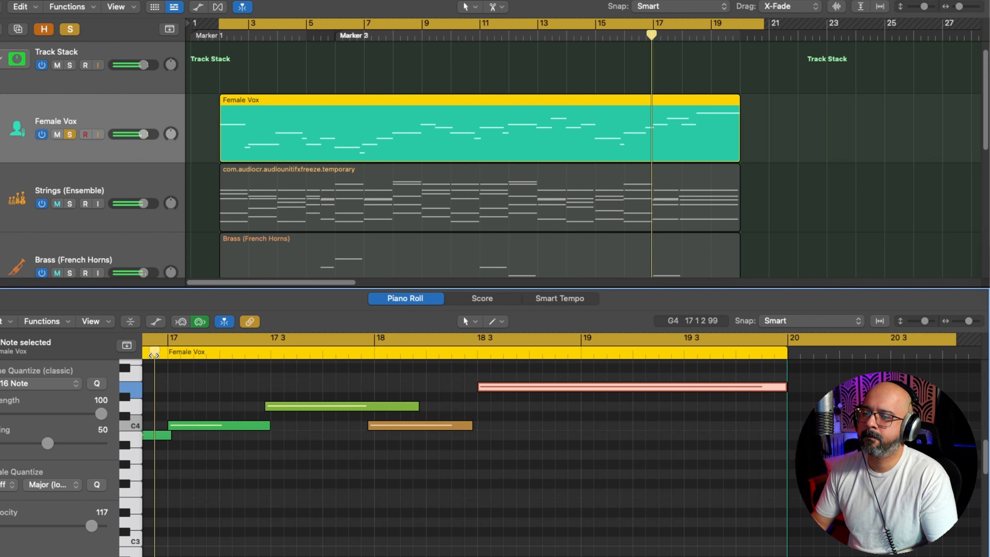
pyautogui.hscroll(-3, 154, 355)
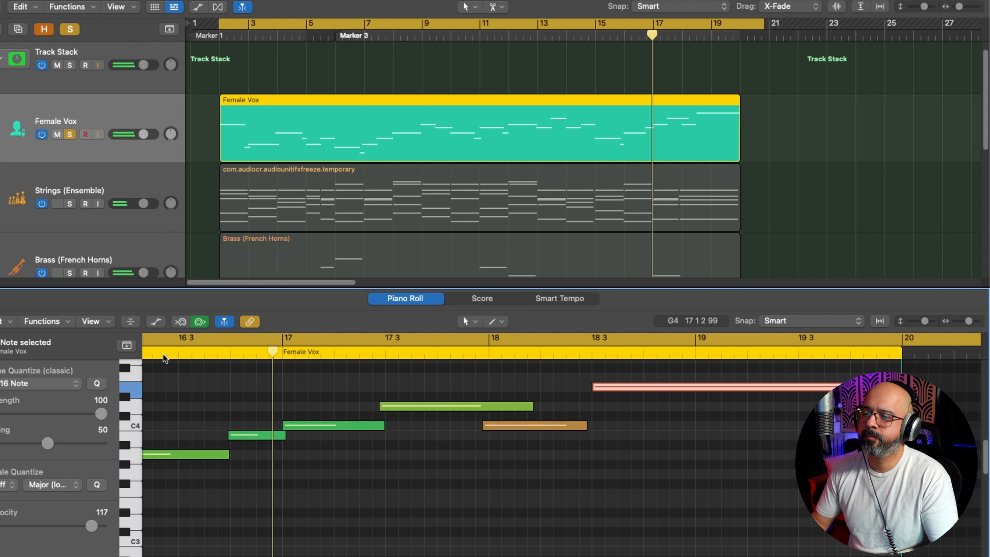
pyautogui.doubleClick(163, 354)
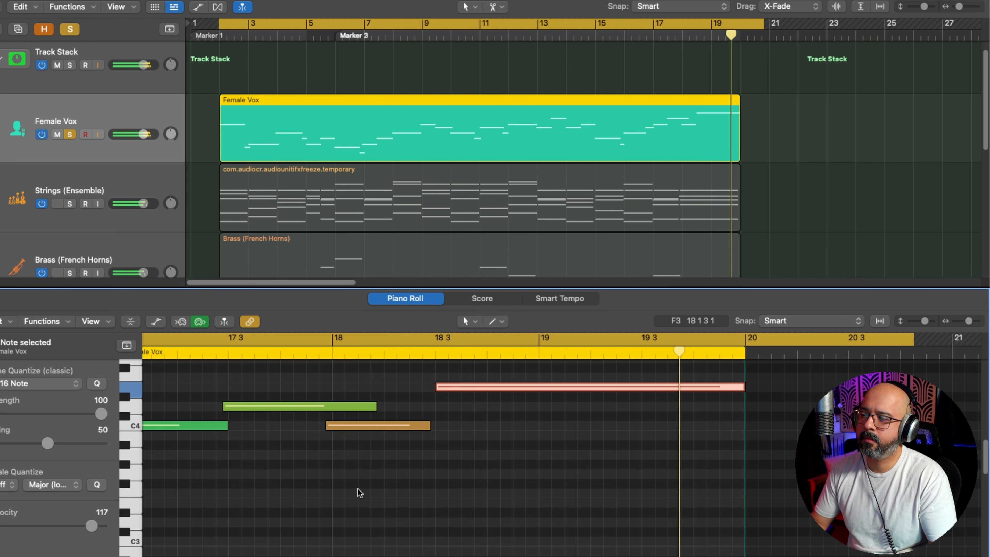
pyautogui.press('space')
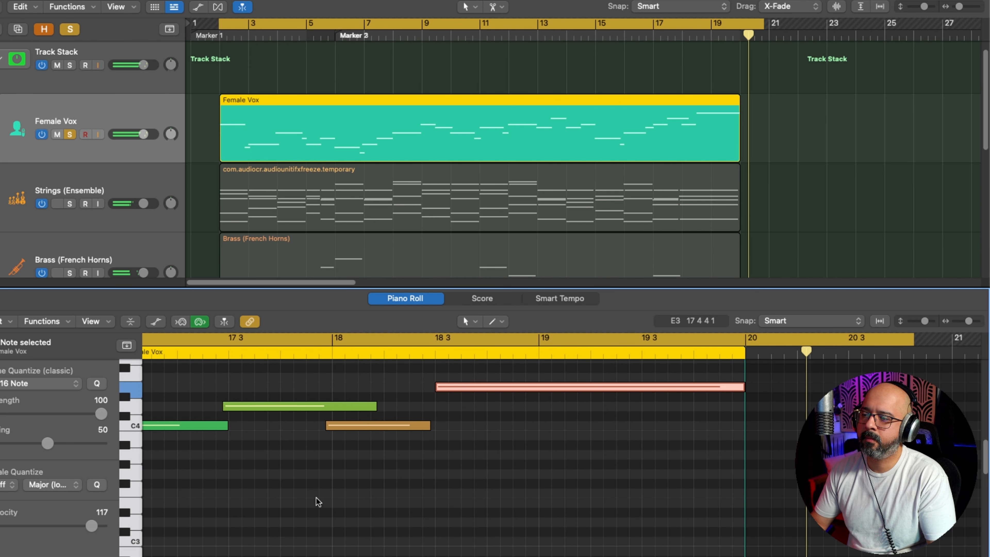
# Step: Lower the final long note's velocity to 92 while looping it, end the loop, and reposition the playhead shortly before bar 17
pyautogui.click(134, 389)
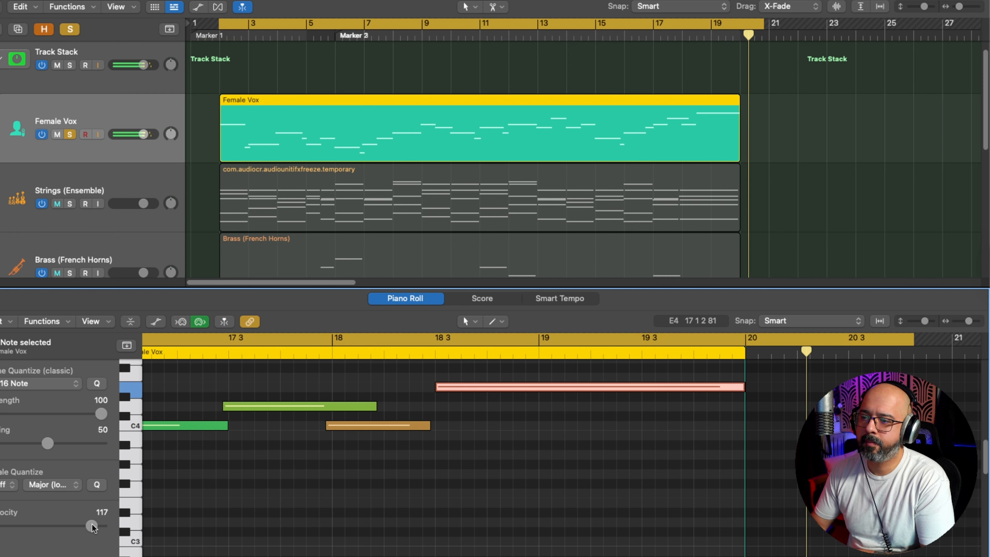
pyautogui.moveTo(92, 524)
pyautogui.mouseDown()
pyautogui.moveTo(73, 526)
pyautogui.moveTo(94, 524)
pyautogui.mouseUp()
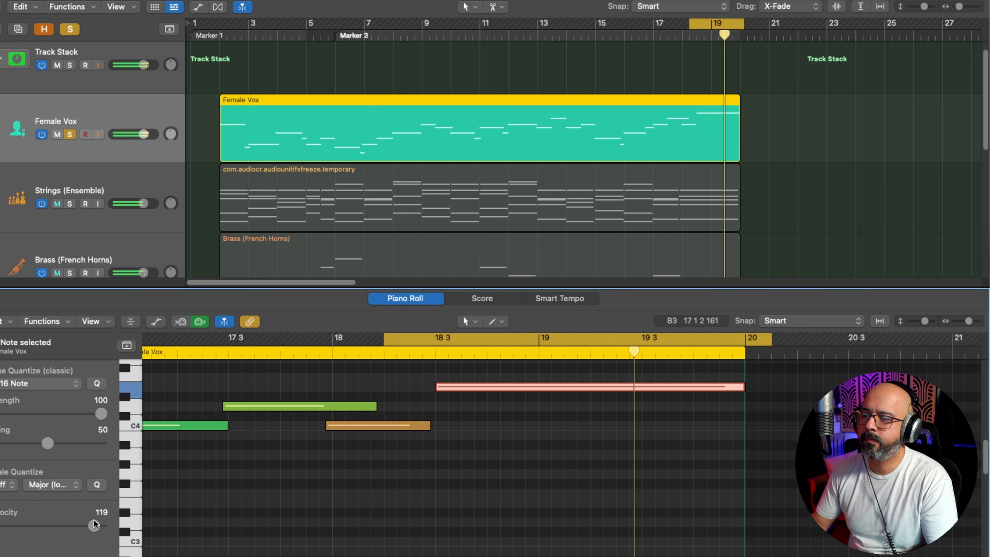
pyautogui.moveTo(94, 521); pyautogui.dragTo(71, 523)
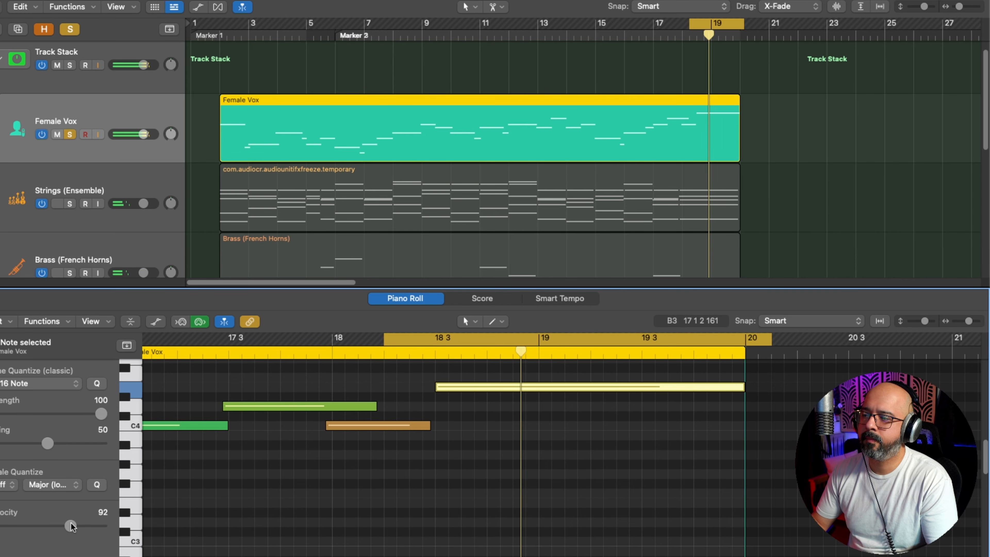
pyautogui.press('c')
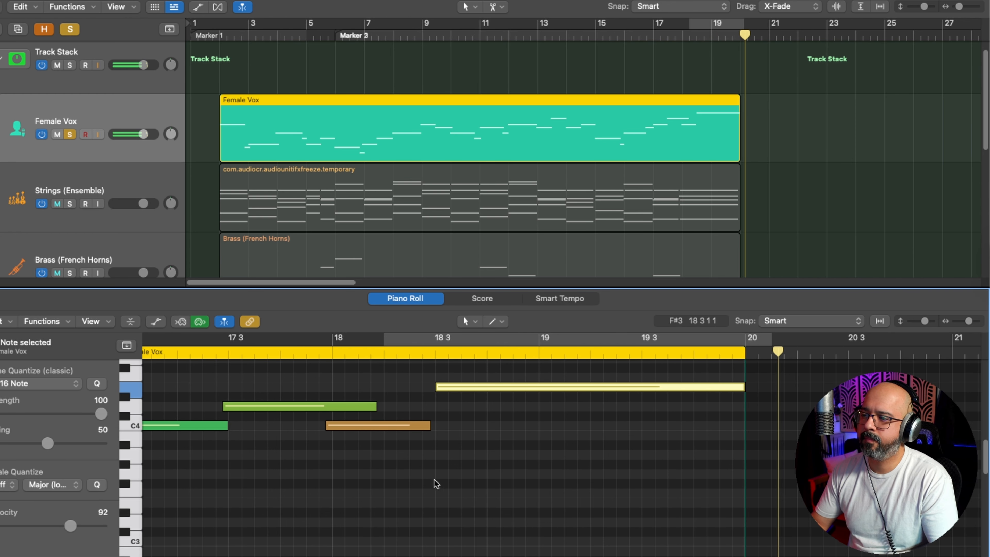
pyautogui.scroll(-4, 429, 474)
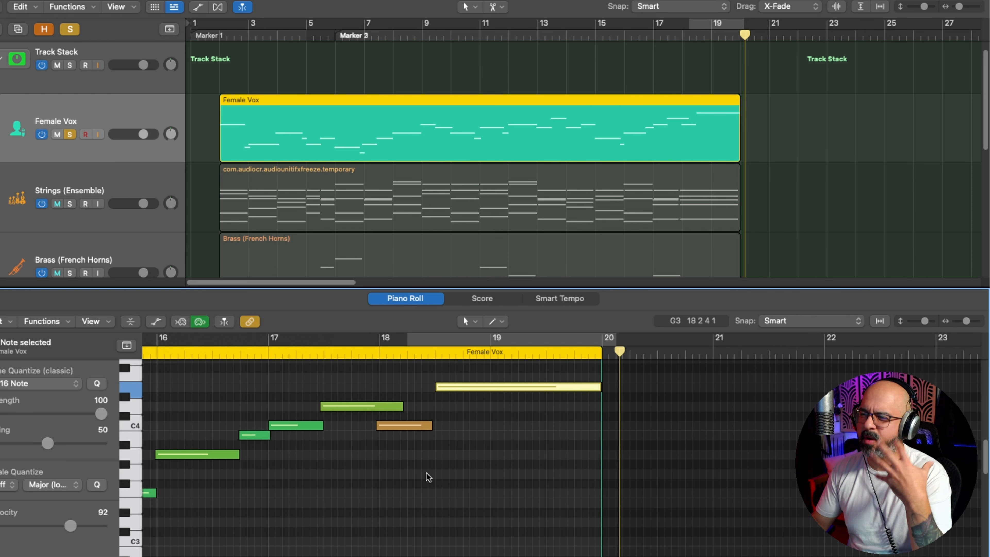
pyautogui.click(247, 356)
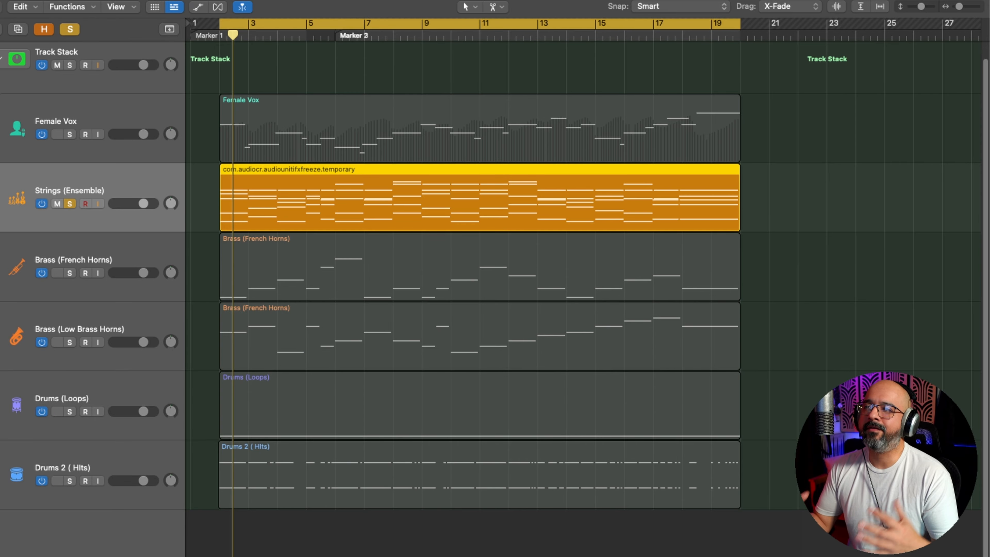
# Step: Open the Strings (Ensemble) region in the Piano Roll and examine its chord notes across bars 2 to 19
pyautogui.doubleClick(406, 193)
pyautogui.press('super+Right')
pyautogui.press('super+Right')
pyautogui.press('super+Right')
pyautogui.press('super+Right')
pyautogui.press('super+Right')
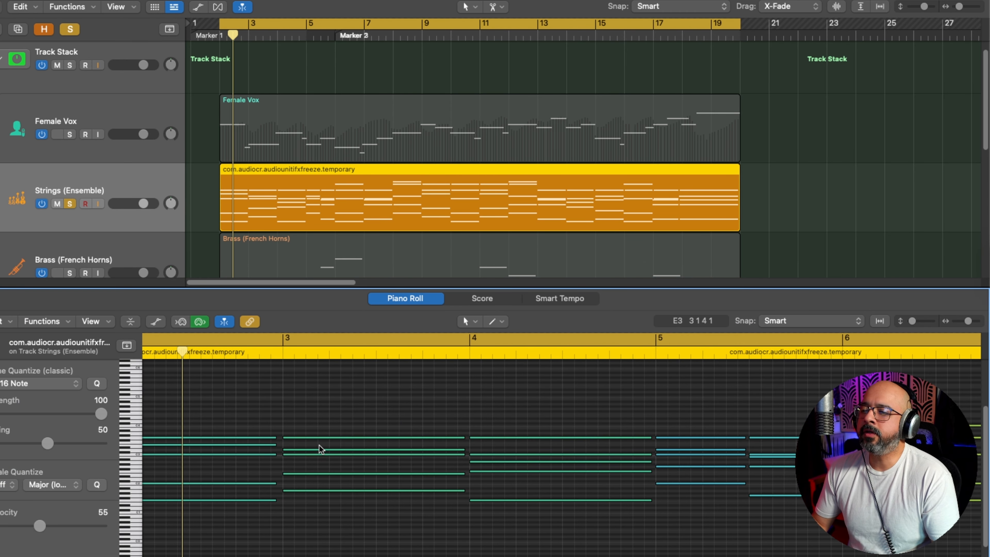
pyautogui.hscroll(-4, 319, 445)
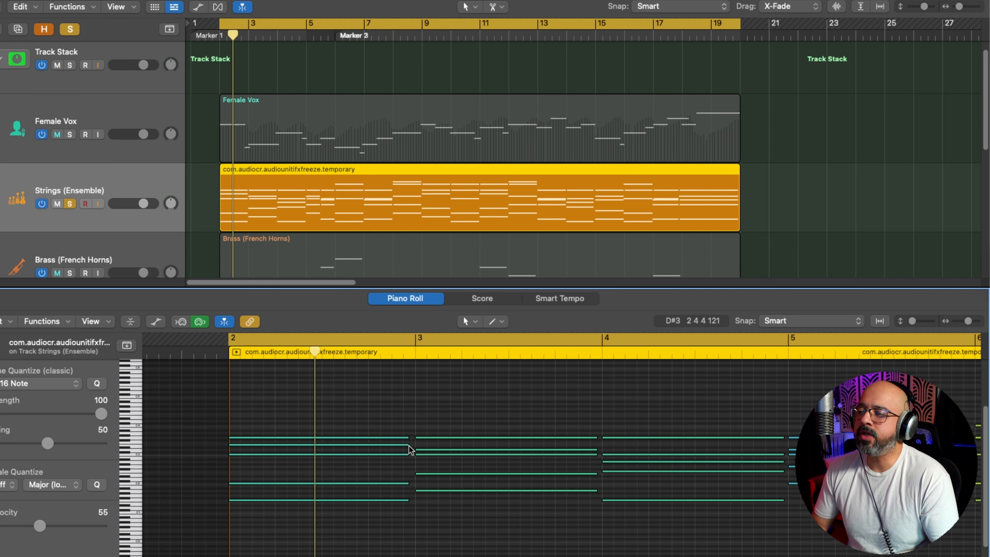
pyautogui.hscroll(5, 400, 453)
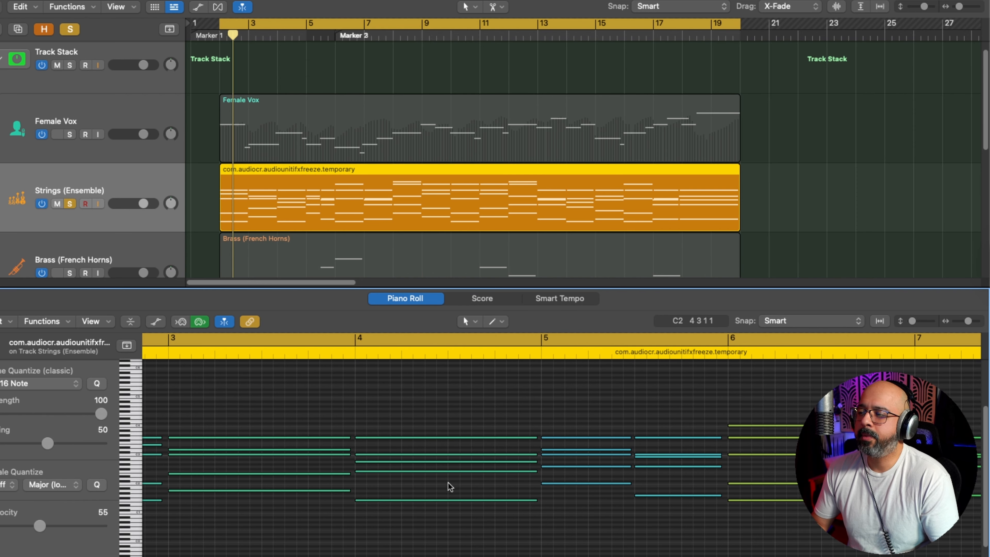
pyautogui.hscroll(1, 449, 498)
pyautogui.hscroll(10, 638, 426)
pyautogui.scroll(-5, 377, 406)
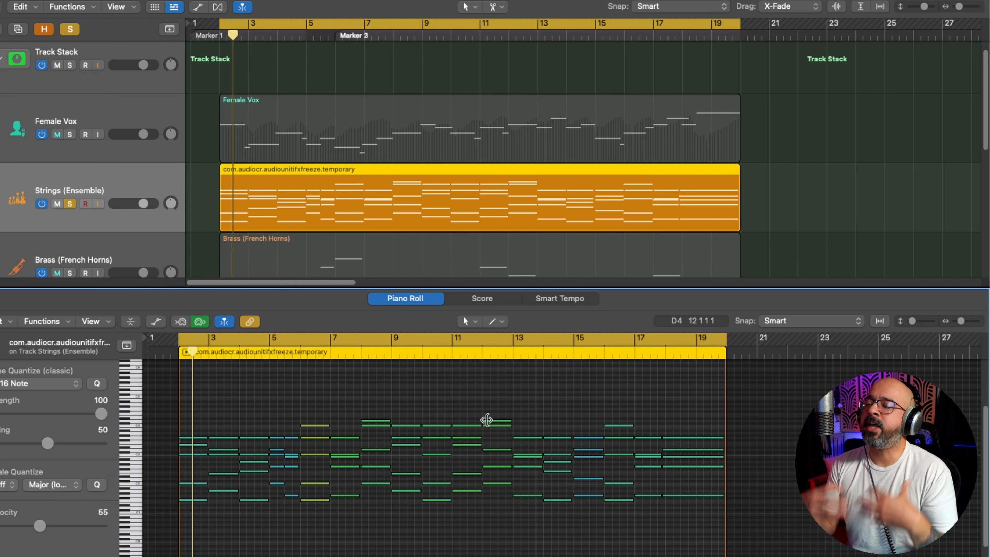
pyautogui.press('super+Right')
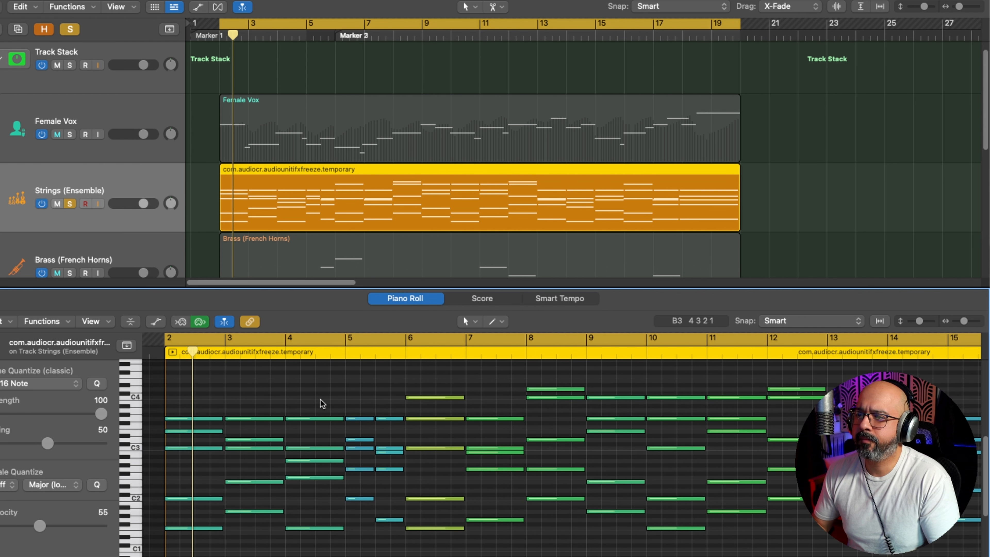
# Step: Play back the strings and set the velocity of the low F1 notes at bars 2 and 4 to 77
pyautogui.press('space')
pyautogui.scroll(-3, 327, 438)
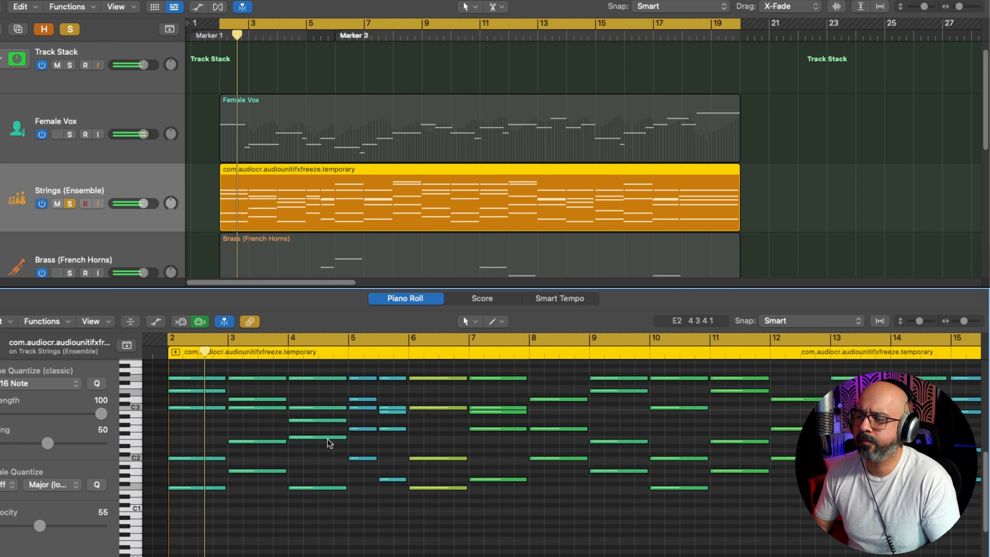
pyautogui.press('super+Left')
pyautogui.press('super+Left')
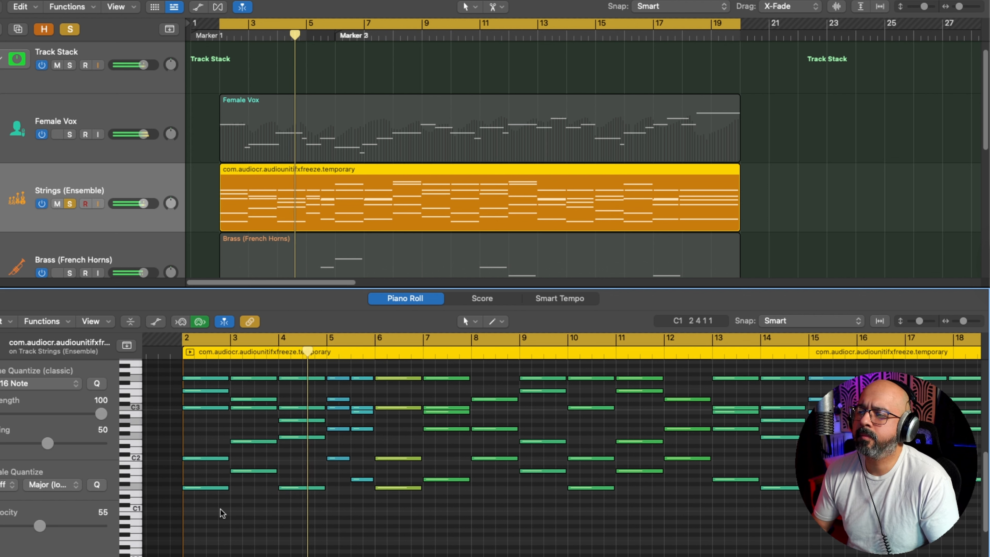
pyautogui.click(210, 488)
pyautogui.keyDown('shift'); pyautogui.click(300, 488); pyautogui.keyUp('shift')
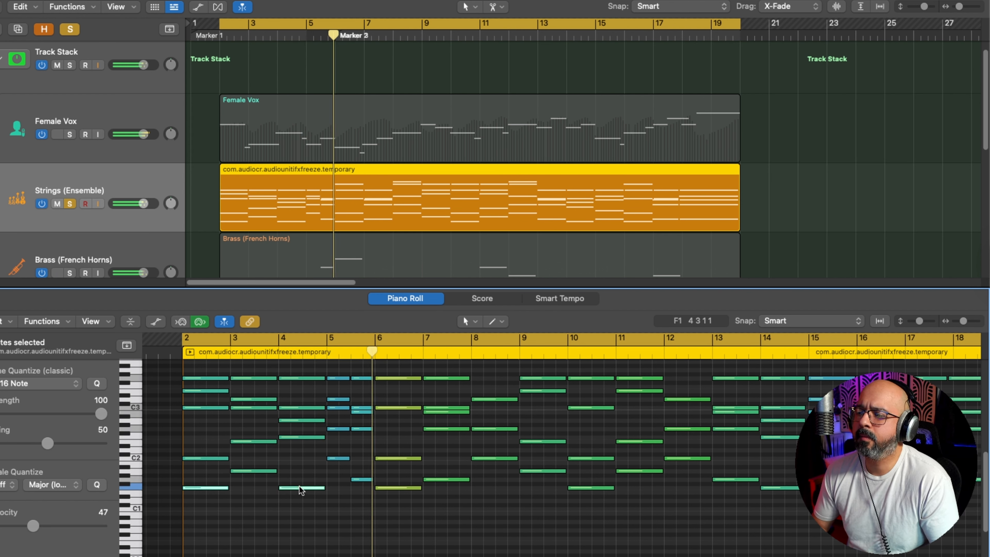
pyautogui.moveTo(39, 525); pyautogui.dragTo(58, 527)
pyautogui.press('space')
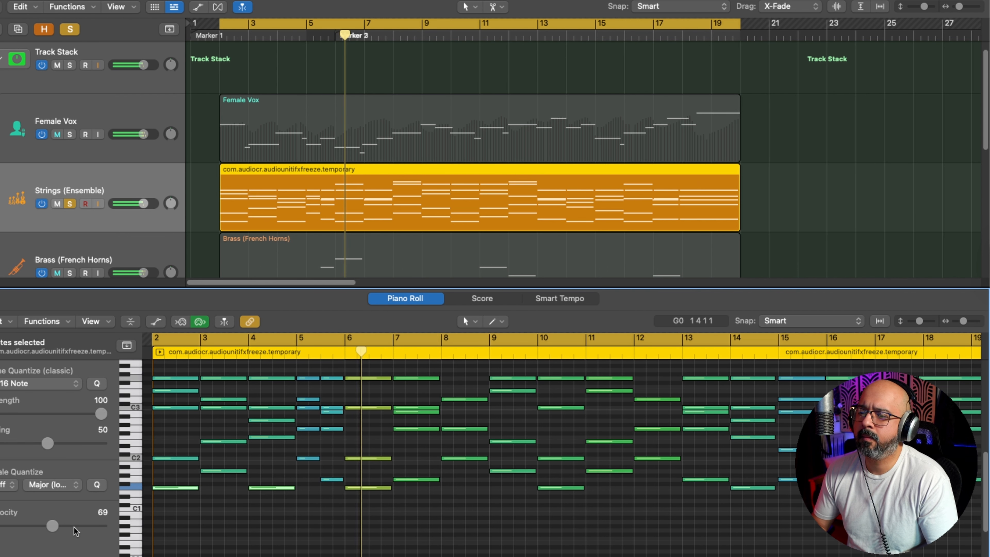
pyautogui.moveTo(53, 525); pyautogui.dragTo(60, 526)
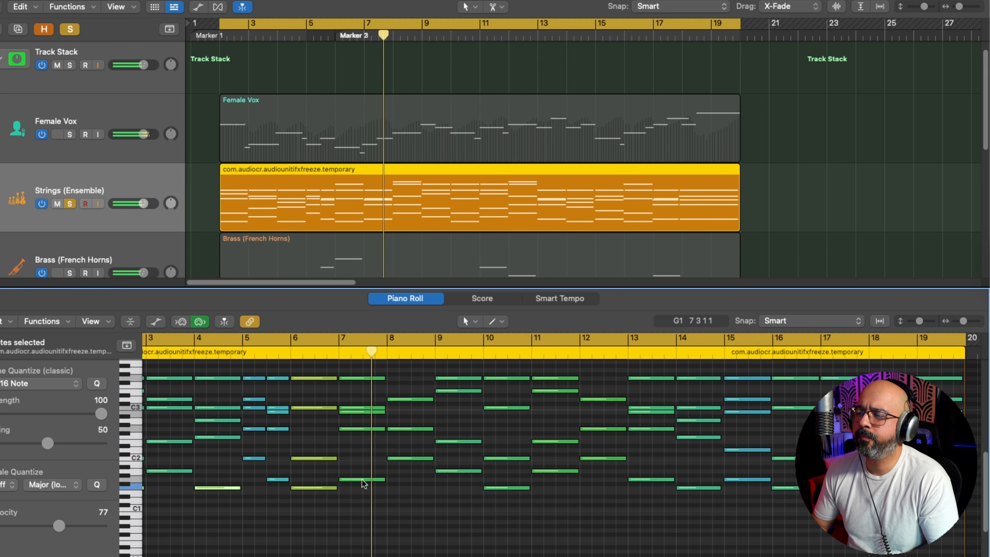
# Step: Set the velocity of the B2 strings note at bar 7 to 50 and the lowest note at bar 9 to 74
pyautogui.click(362, 411)
pyautogui.moveTo(54, 527); pyautogui.dragTo(40, 526)
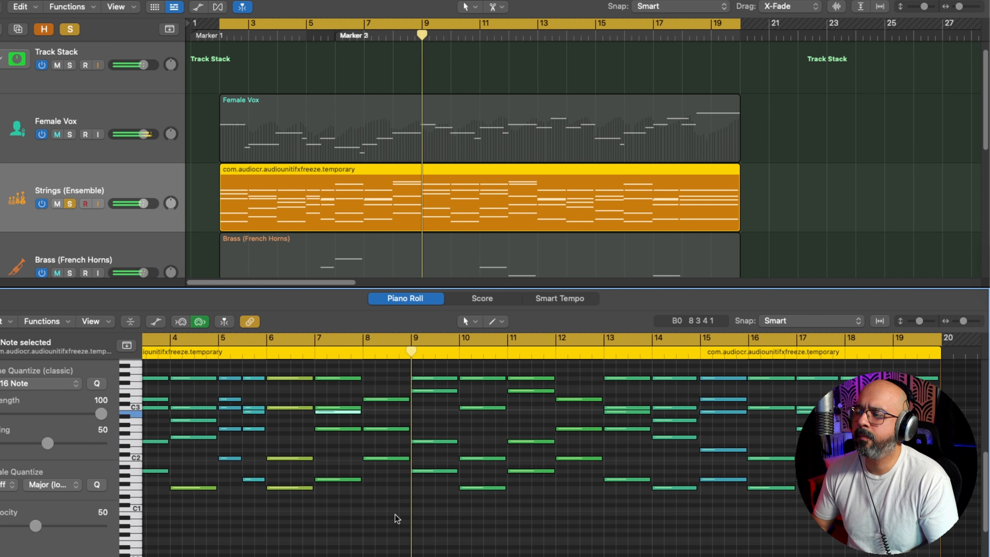
pyautogui.click(397, 471)
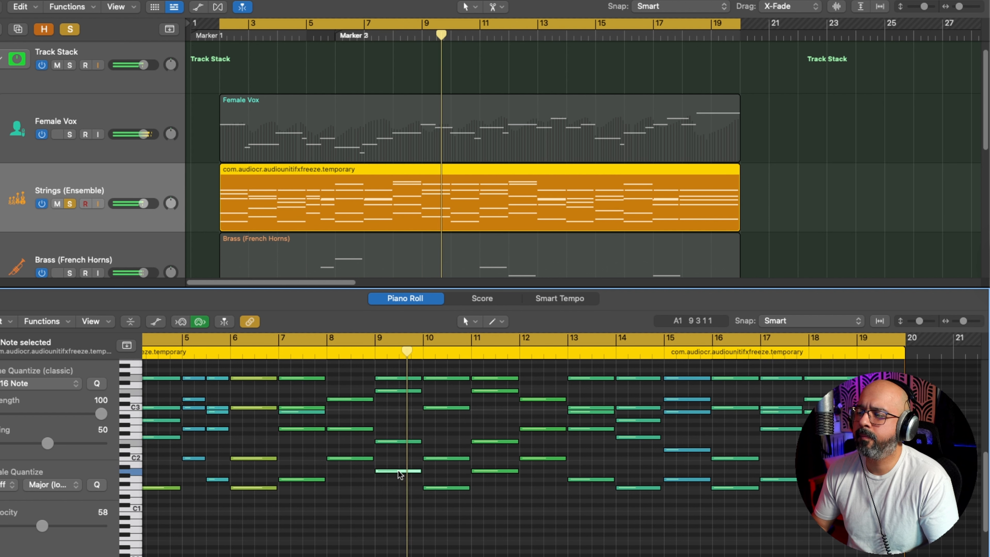
pyautogui.moveTo(42, 525); pyautogui.dragTo(56, 527)
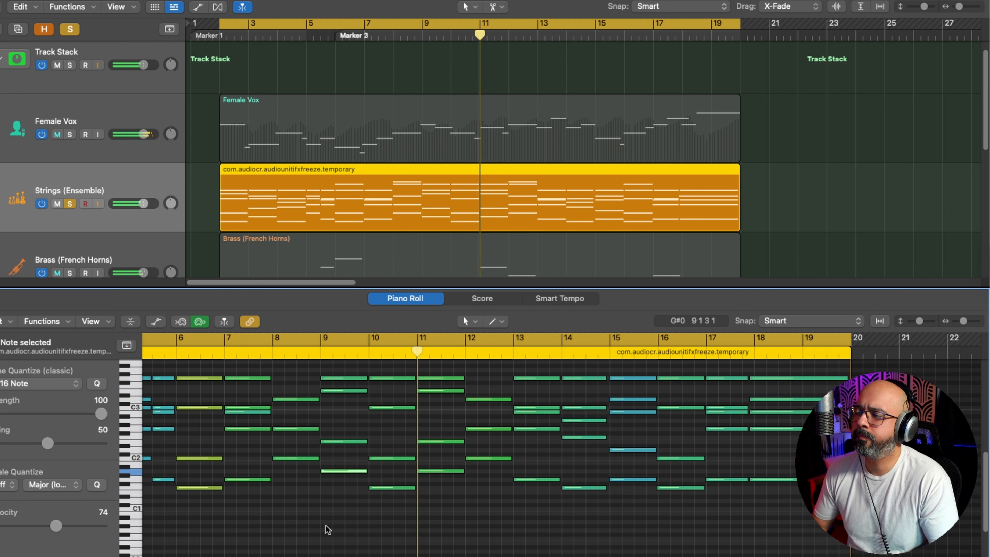
# Step: Raise the velocity of the lowest strings note at bar 11 to 85 and clear the note selection
pyautogui.click(417, 472)
pyautogui.moveTo(55, 526); pyautogui.dragTo(65, 525)
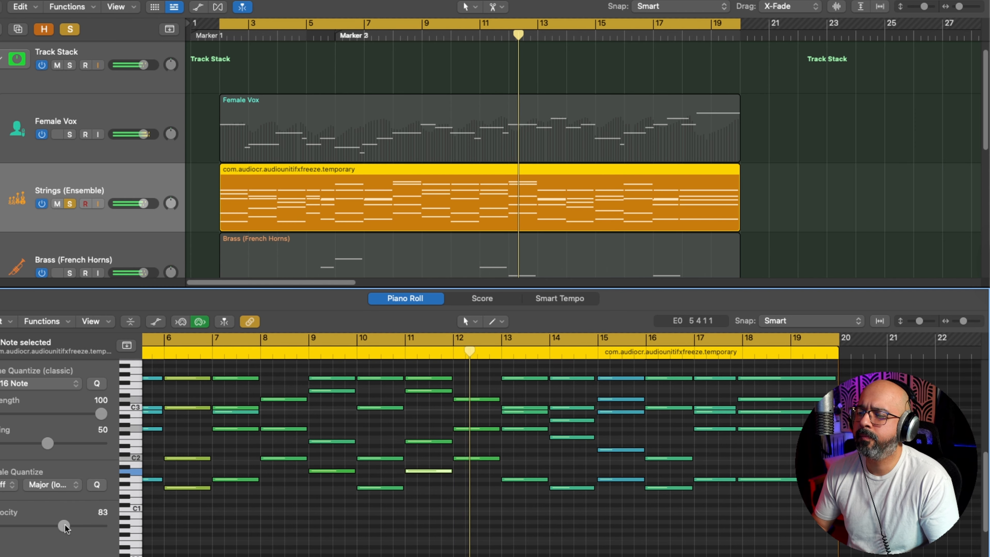
pyautogui.click(351, 537)
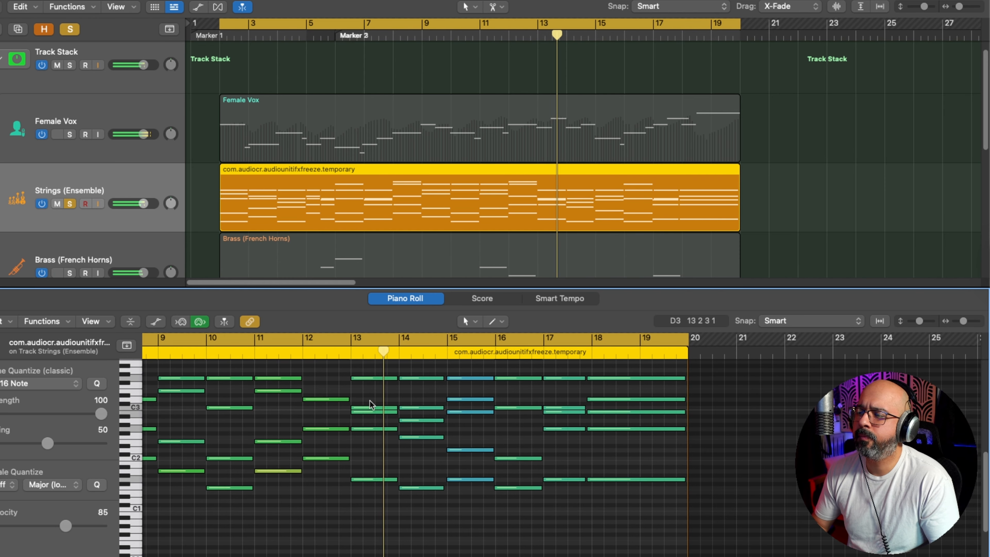
# Step: Set the velocity of the upper notes in the bar 13 strings chord to 50 and deselect them
pyautogui.moveTo(370, 370); pyautogui.dragTo(370, 409)
pyautogui.moveTo(43, 525); pyautogui.dragTo(35, 526)
pyautogui.click(302, 522)
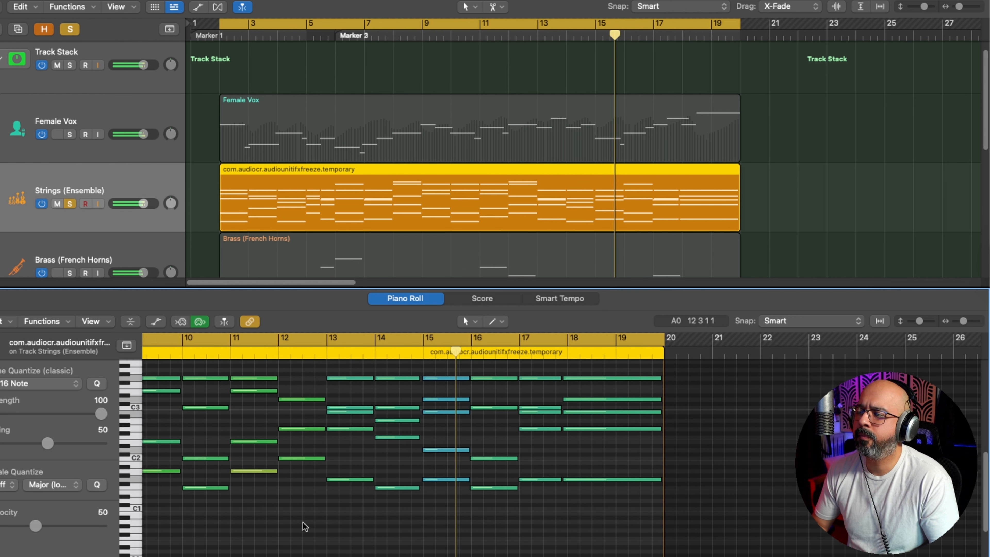
# Step: Set the velocity of the two lowest bar 15 notes to 69 and the final chord's lowest note to 75, then stop playback
pyautogui.moveTo(406, 495); pyautogui.dragTo(399, 449)
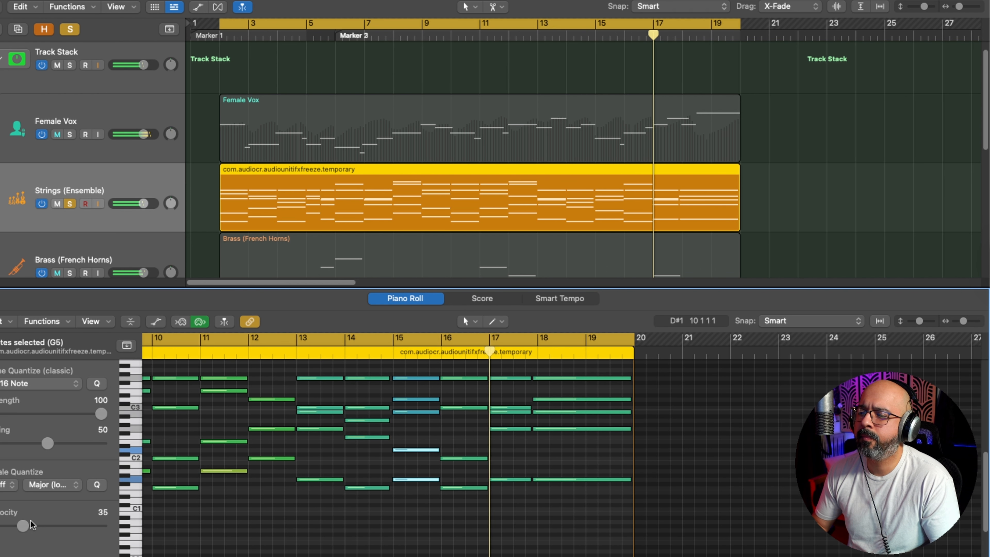
pyautogui.moveTo(29, 522); pyautogui.dragTo(56, 522)
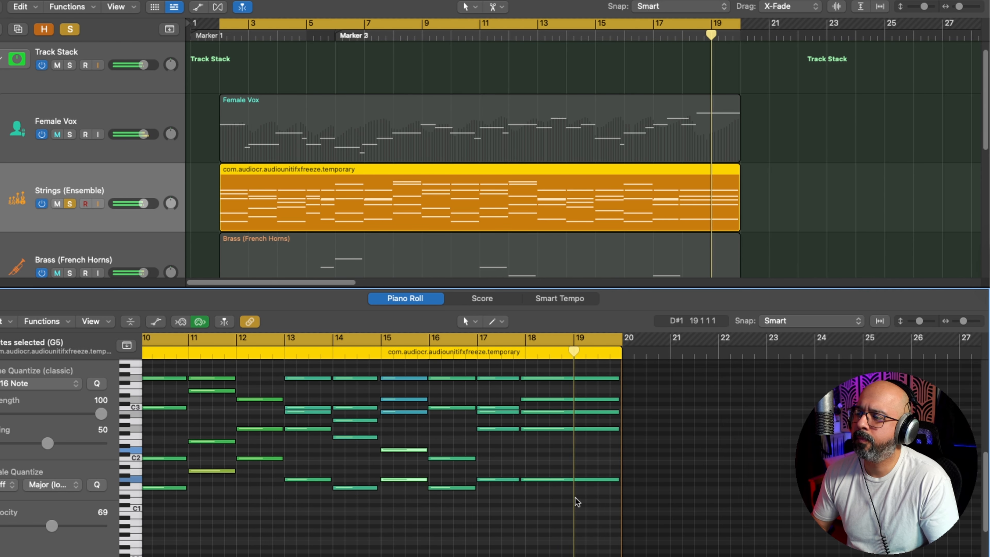
pyautogui.press('space')
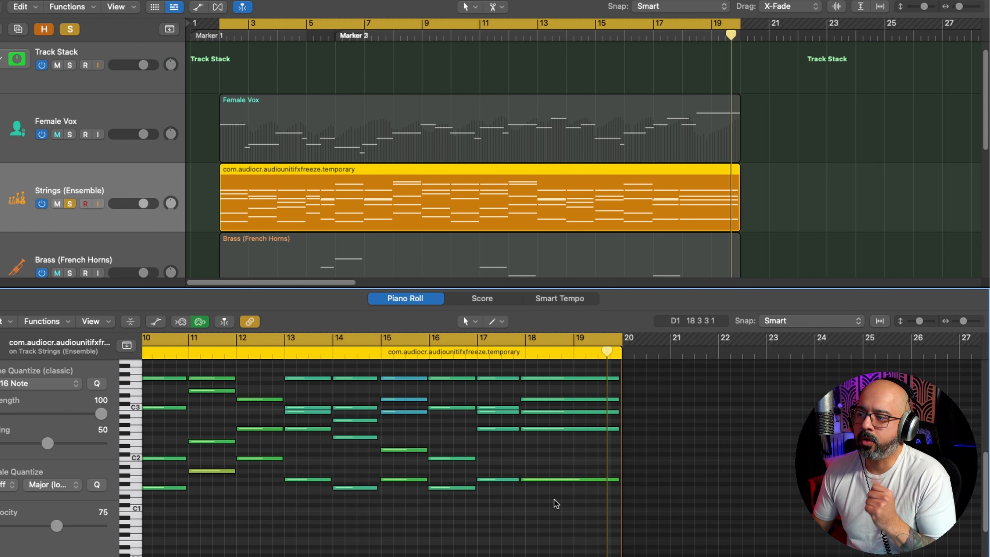
# Step: Audition the individual notes of the final strings chord to compare how they sound
pyautogui.click(550, 479)
pyautogui.click(541, 427)
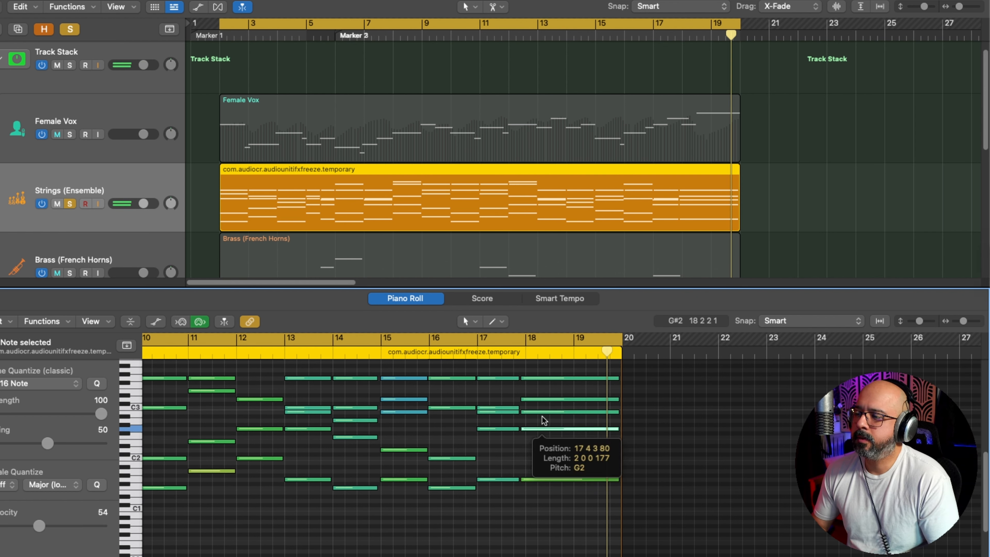
pyautogui.click(545, 408)
pyautogui.click(544, 408)
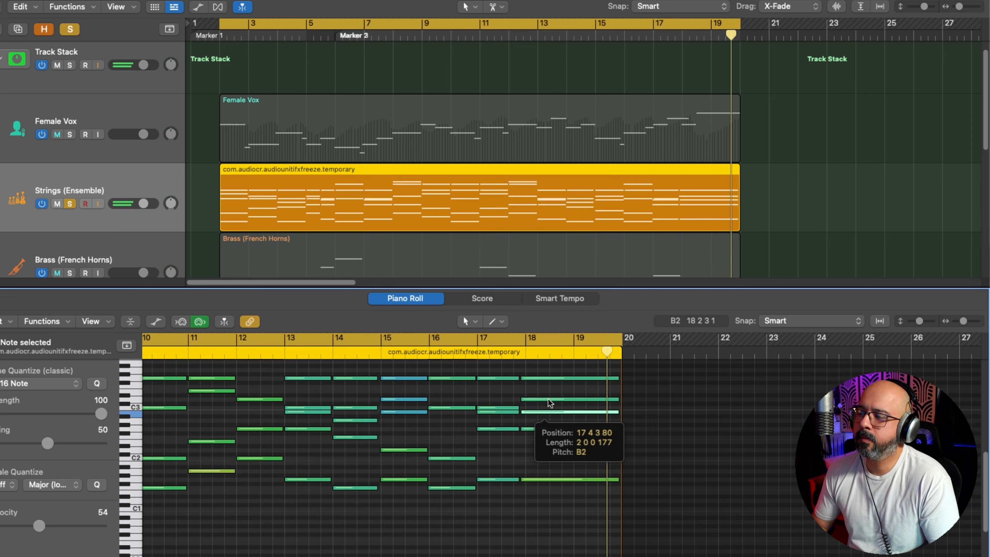
pyautogui.click(548, 398)
pyautogui.click(547, 408)
pyautogui.click(547, 411)
pyautogui.click(548, 423)
pyautogui.click(548, 428)
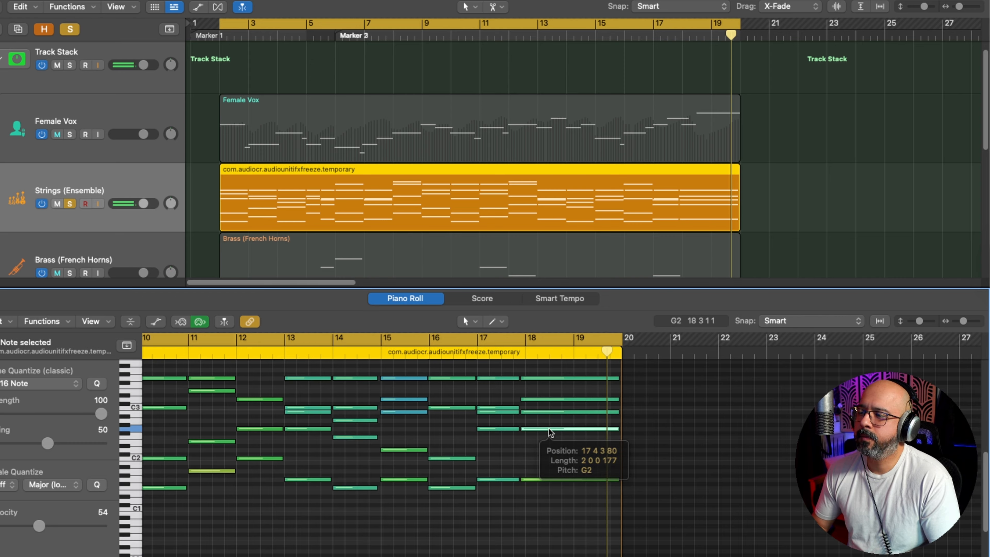
pyautogui.click(559, 378)
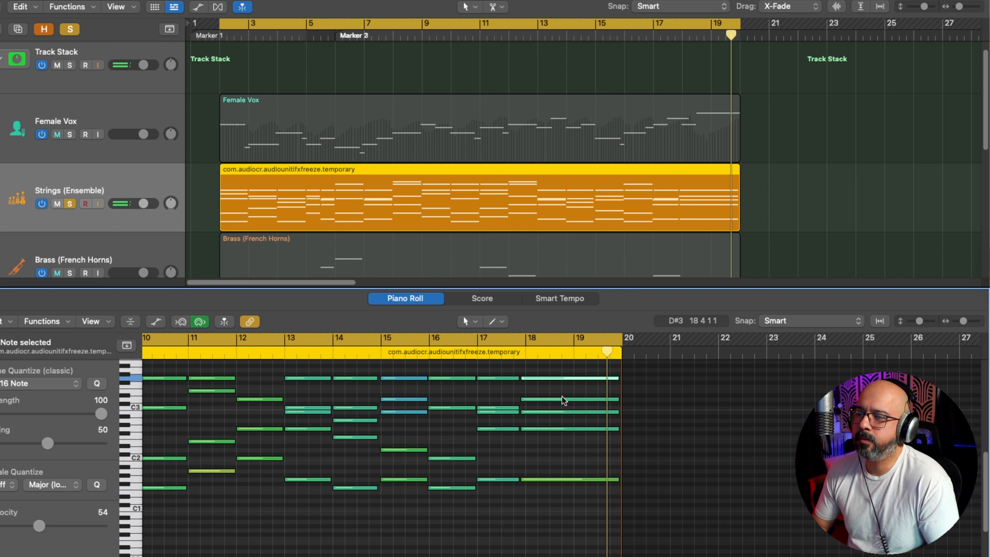
# Step: Set the velocity of the final strings chord's B2 note to 65 and its lowest note to 86, then play the part back
pyautogui.click(567, 413)
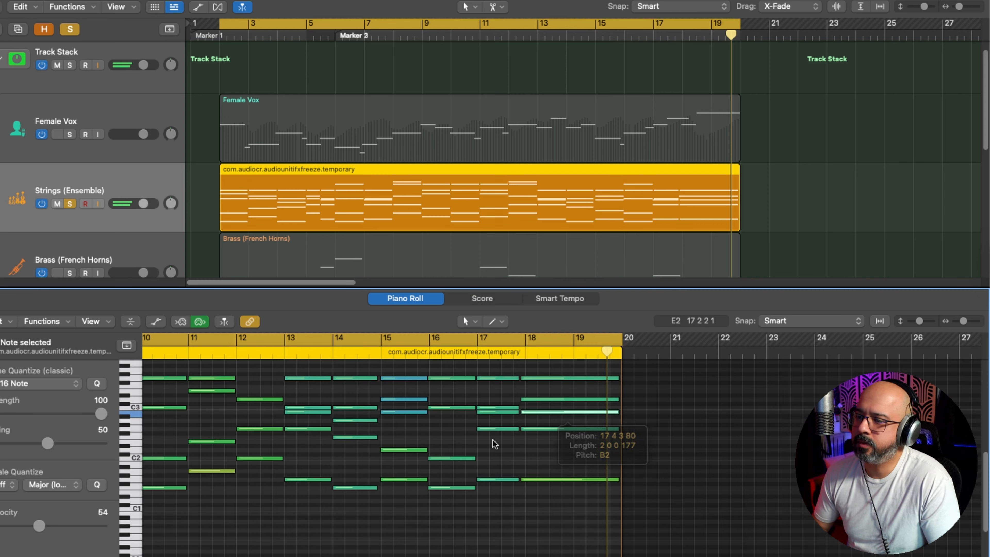
pyautogui.moveTo(41, 526); pyautogui.dragTo(48, 529)
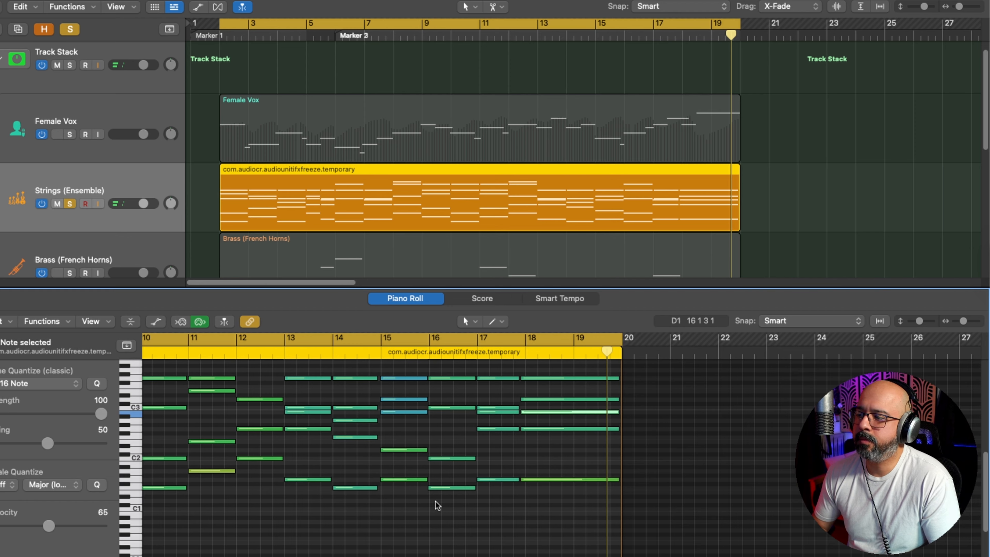
pyautogui.click(542, 466)
pyautogui.click(551, 479)
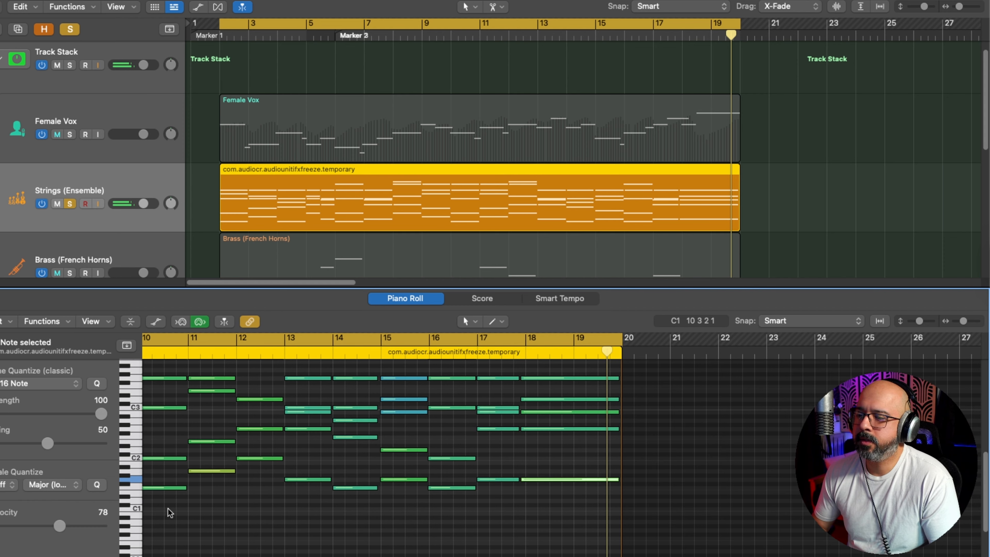
pyautogui.moveTo(59, 523); pyautogui.dragTo(65, 524)
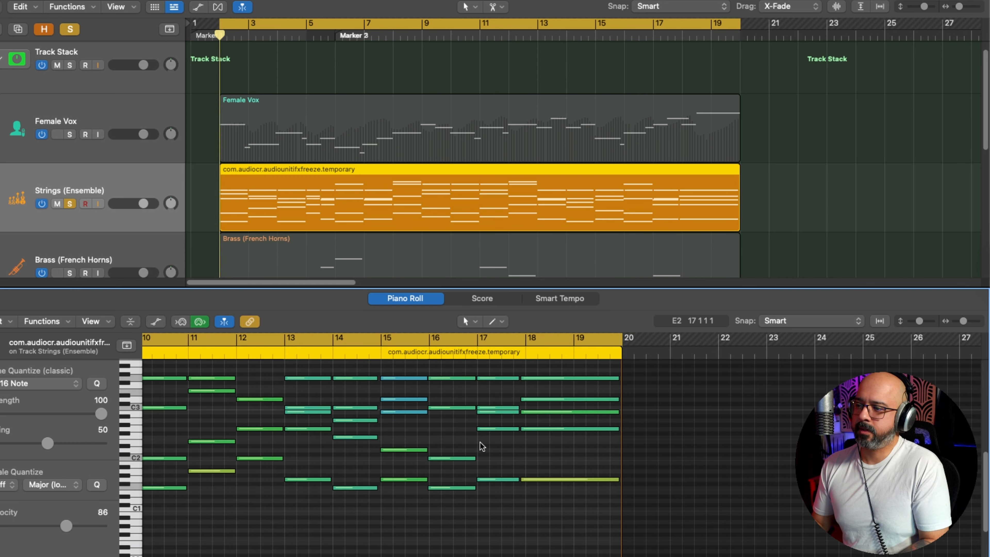
pyautogui.press('space')
pyautogui.scroll(-2, 539, 471)
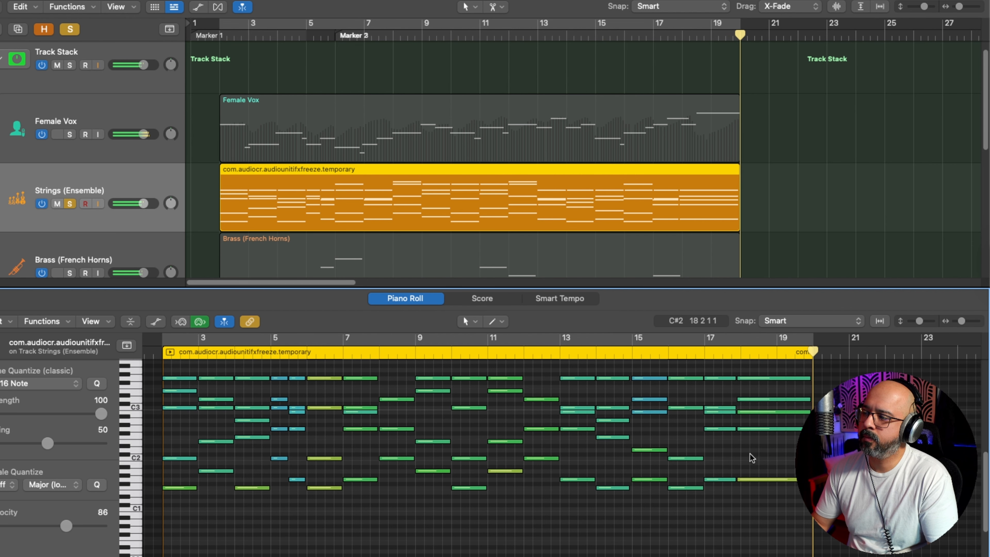
# Step: Move the start of the final strings chord to bar 18, extend the bar 17 chord toward it, and replay the ending
pyautogui.press('super+Right')
pyautogui.press('super+Right')
pyautogui.press('super+Left')
pyautogui.moveTo(602, 519); pyautogui.dragTo(581, 479)
pyautogui.keyDown('shift'); pyautogui.click(565, 479); pyautogui.keyUp('shift')
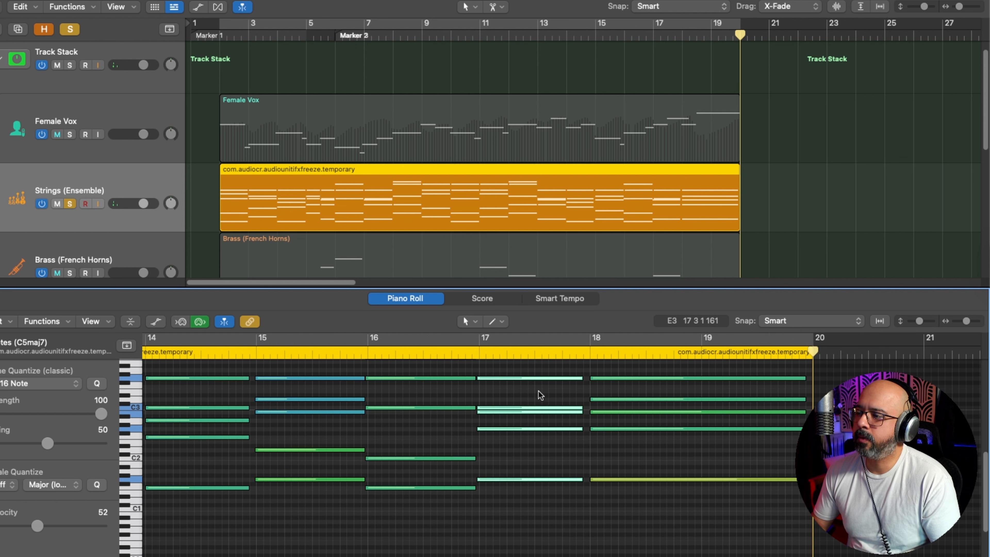
pyautogui.doubleClick(457, 353)
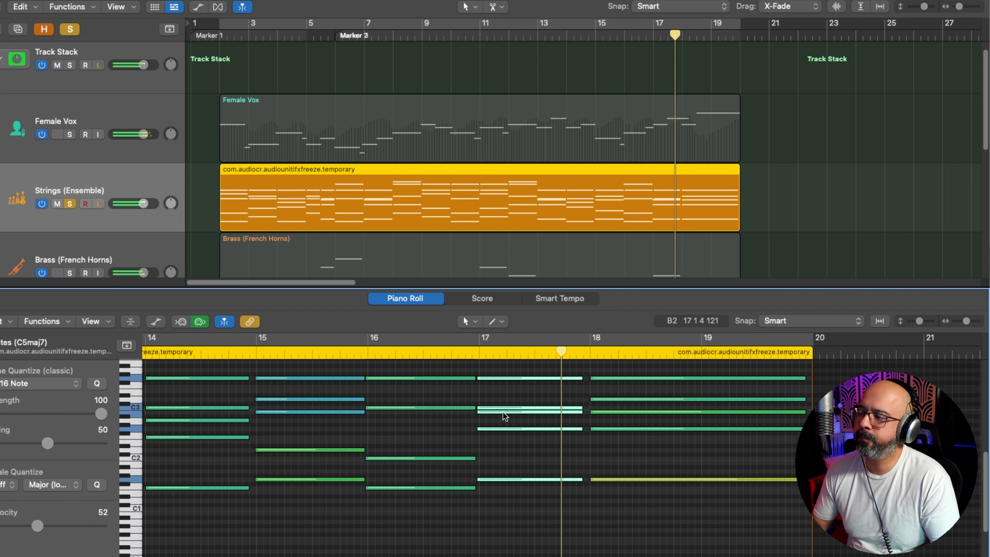
pyautogui.moveTo(503, 412)
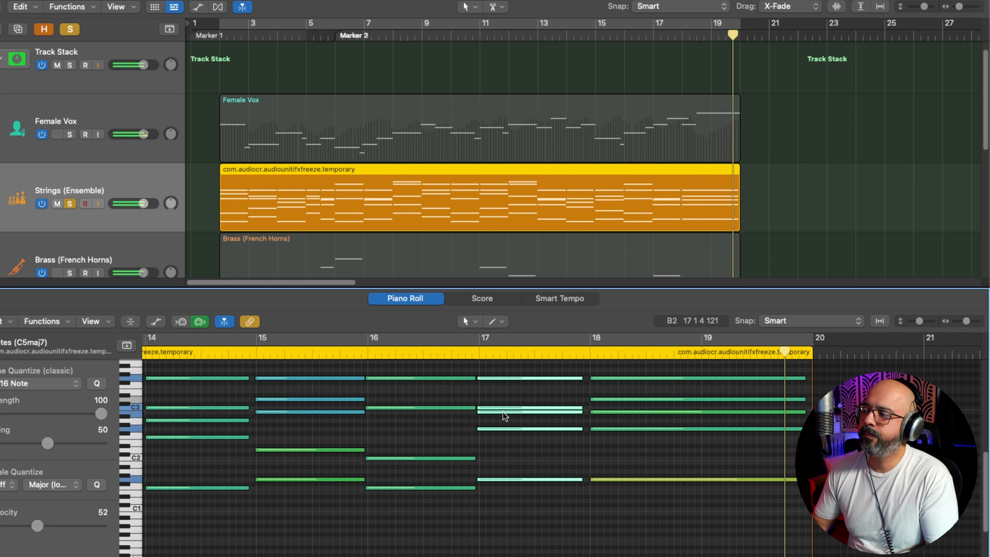
pyautogui.press('space')
# Step: Turn cycle mode back on and display the Modulation lane for the strings region
pyautogui.scroll(-10, 503, 411)
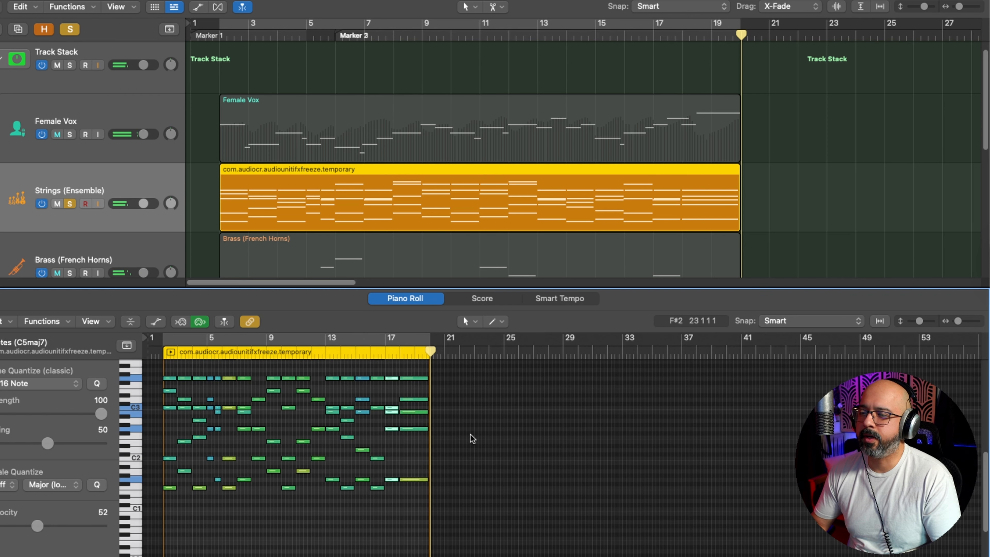
pyautogui.scroll(10, 470, 435)
pyautogui.press('c')
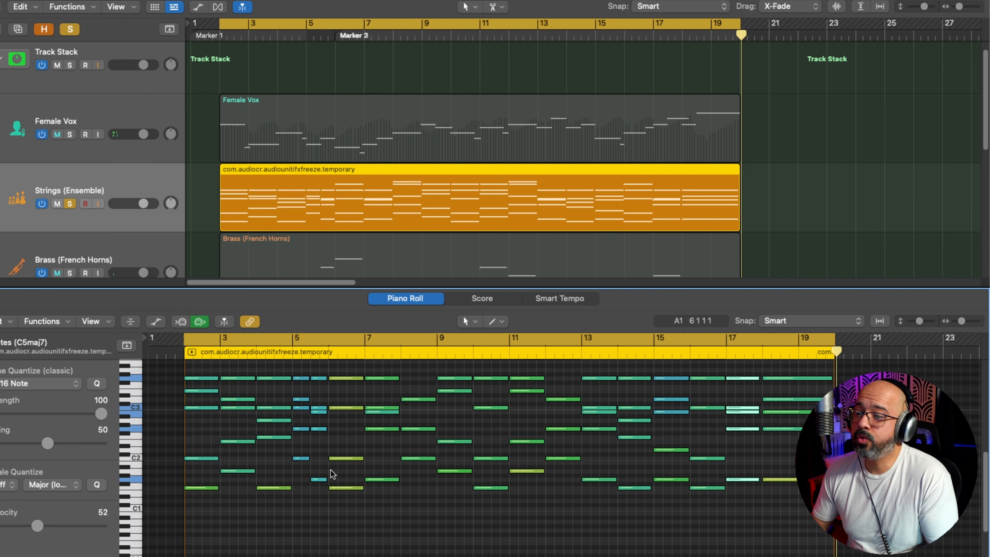
pyautogui.press('a')
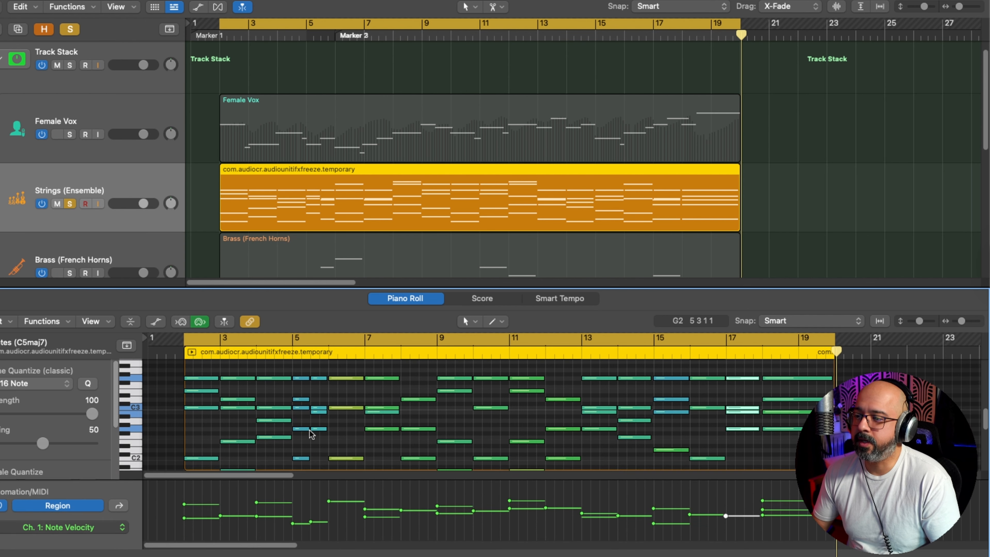
pyautogui.click(92, 512)
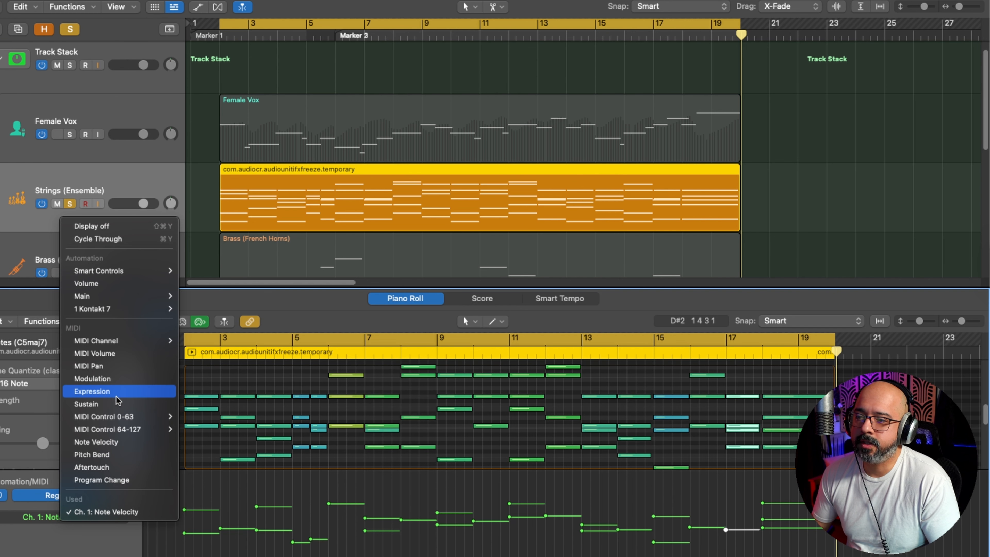
pyautogui.click(101, 378)
pyautogui.scroll(3, 325, 484)
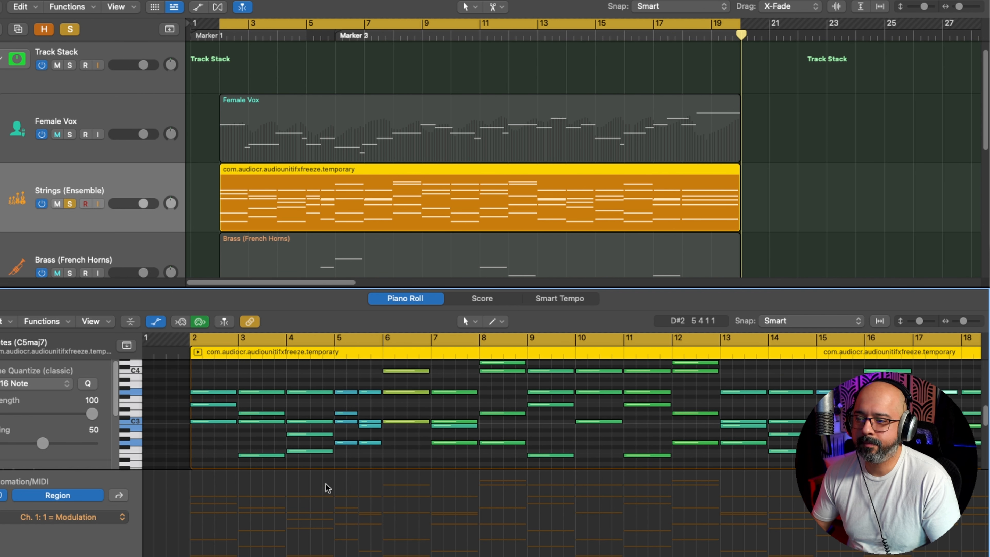
# Step: Draw a modulation curve for the strings that swells to 87 in bar 2, dips to 53 in bar 3 and rises to 79
pyautogui.moveTo(279, 503); pyautogui.dragTo(200, 514)
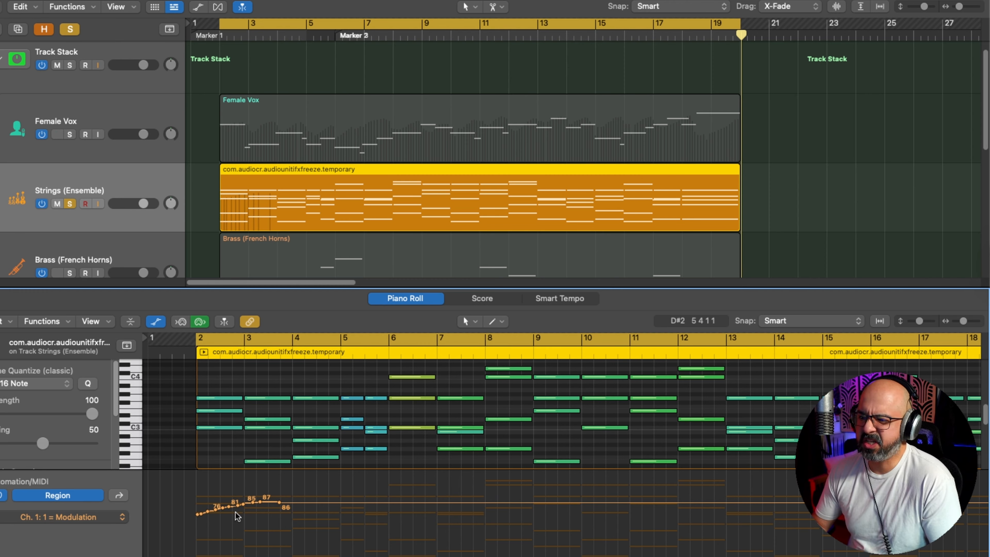
pyautogui.moveTo(238, 506); pyautogui.dragTo(287, 505)
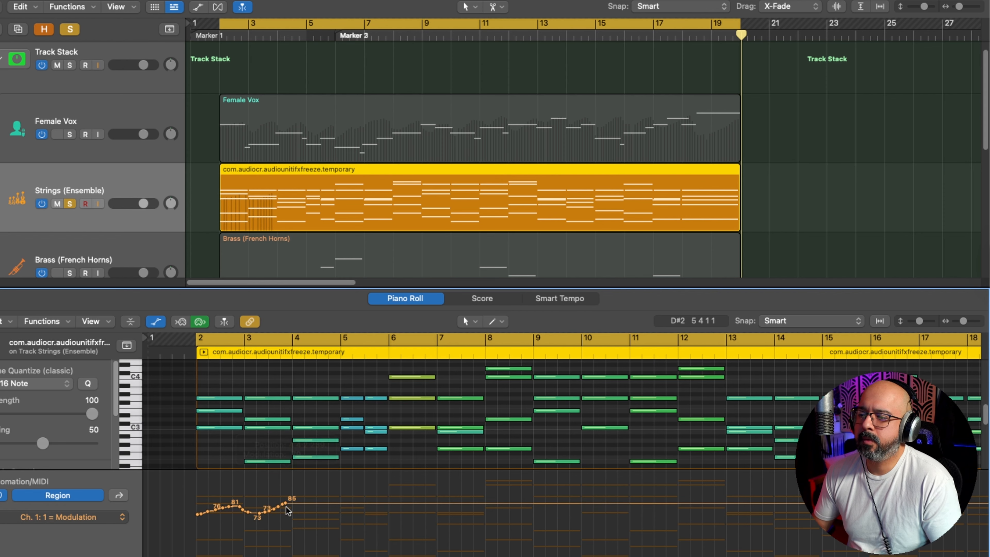
pyautogui.press('super+Right')
pyautogui.press('super+Right')
pyautogui.press('super+Right')
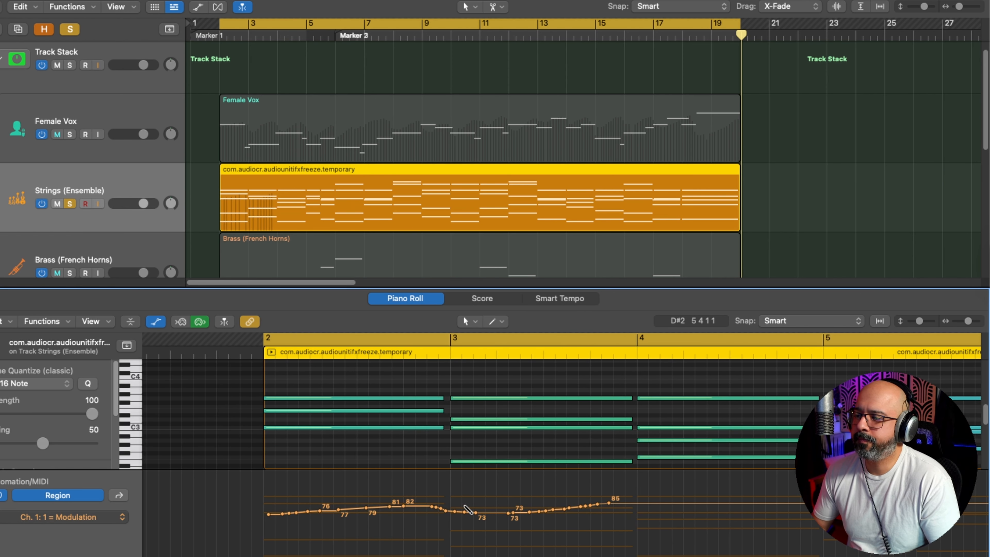
pyautogui.moveTo(438, 510)
pyautogui.mouseDown()
pyautogui.moveTo(585, 526)
pyautogui.moveTo(635, 507)
pyautogui.mouseUp()
pyautogui.moveTo(441, 508)
pyautogui.mouseDown()
pyautogui.moveTo(350, 503)
pyautogui.moveTo(267, 527)
pyautogui.mouseUp()
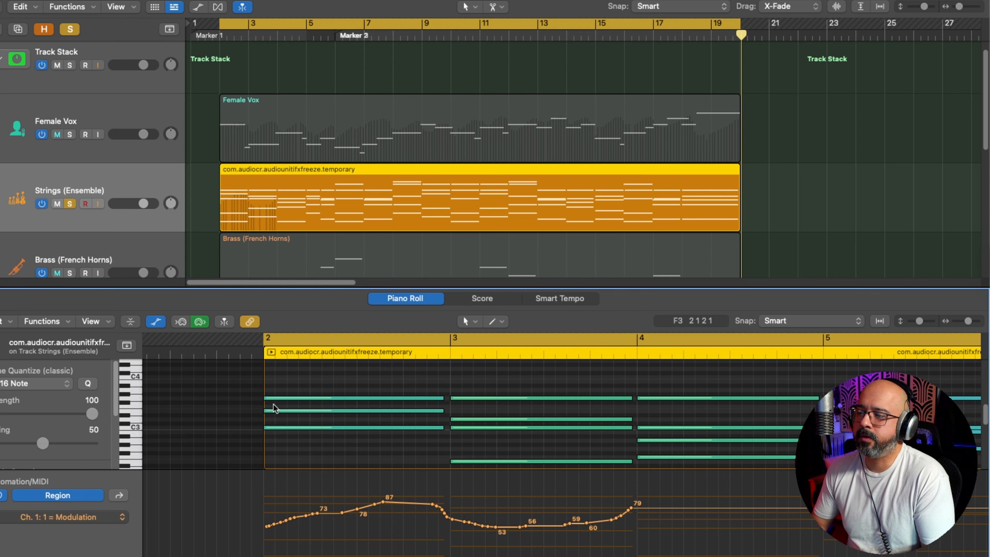
# Step: Lower all the modulation points in bars 2 and 3 together so the curve peaks at 75, checking it with playback
pyautogui.press('space')
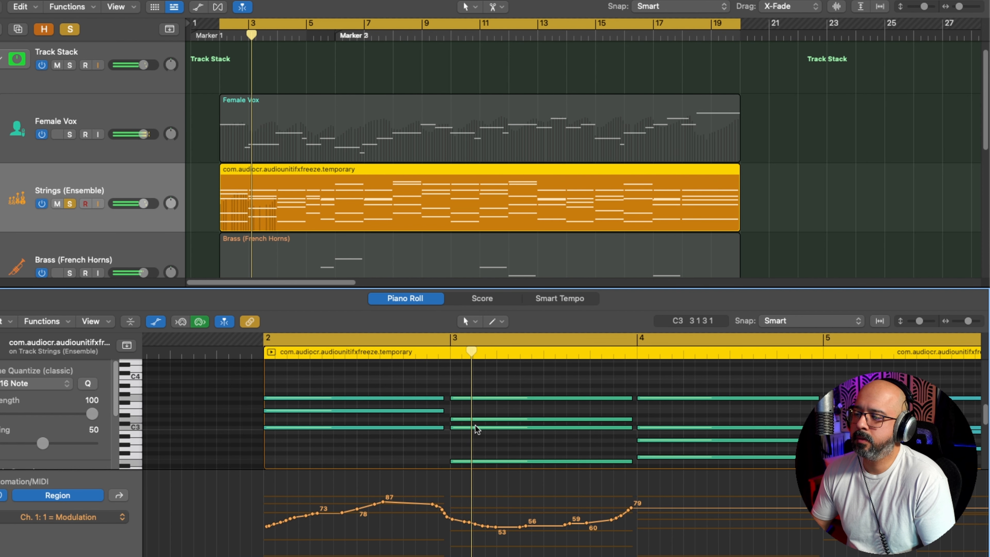
pyautogui.moveTo(642, 493); pyautogui.dragTo(267, 535)
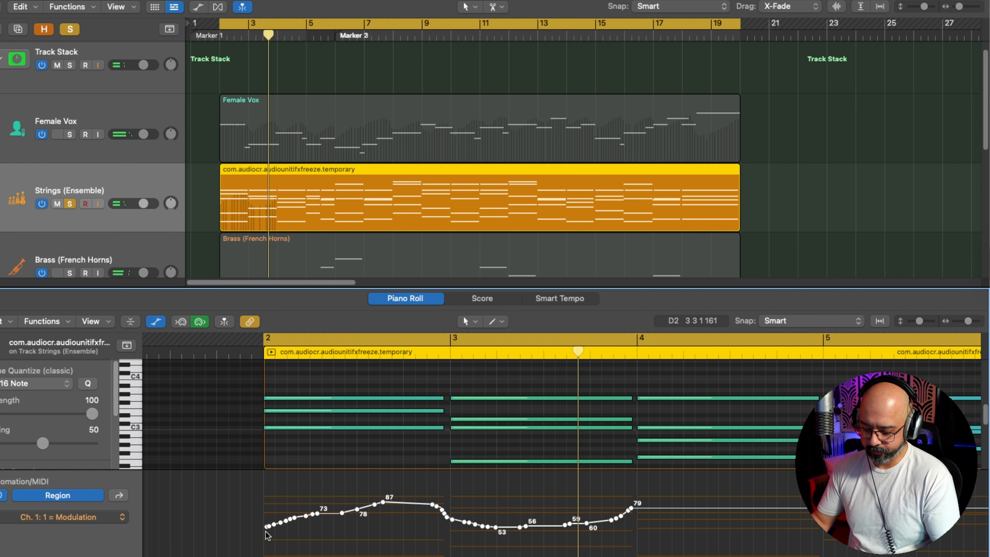
pyautogui.hotkey('alt', 'Down')
pyautogui.hotkey('alt', 'Down')
pyautogui.hotkey('alt', 'Down')
pyautogui.hotkey('alt', 'Down')
pyautogui.hotkey('alt', 'Down')
pyautogui.hotkey('alt', 'Down')
pyautogui.hotkey('alt', 'Down')
pyautogui.hotkey('alt', 'Down')
pyautogui.hotkey('alt', 'Down')
pyautogui.hotkey('alt', 'Down')
pyautogui.hotkey('alt', 'Down')
pyautogui.hotkey('alt', 'Down')
pyautogui.press('space')
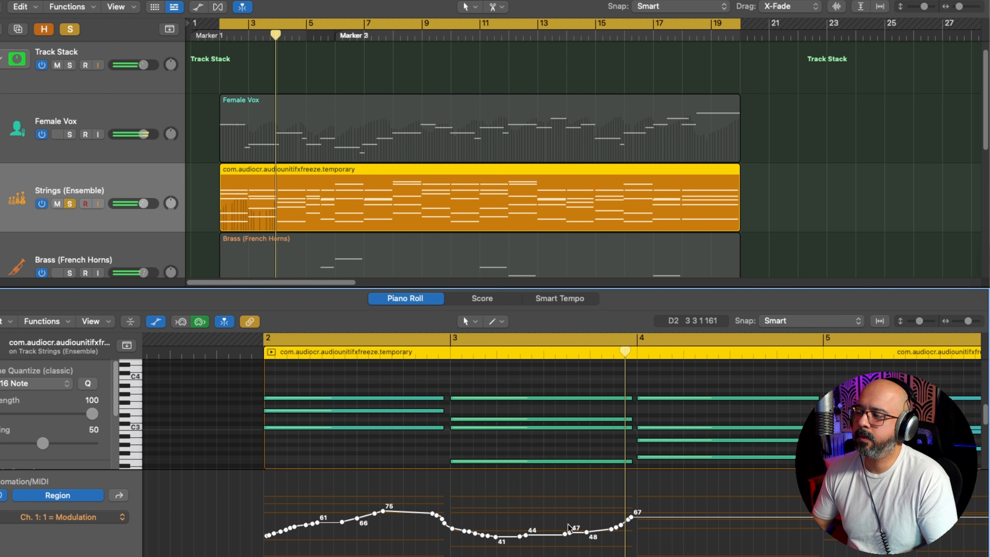
# Step: Continue the modulation curve from the end of bar 3 through bar 4, dipping to 36 and rising to 61
pyautogui.hscroll(2, 615, 515)
pyautogui.moveTo(494, 538)
pyautogui.mouseDown()
pyautogui.moveTo(571, 518)
pyautogui.moveTo(635, 540)
pyautogui.moveTo(771, 525)
pyautogui.mouseUp()
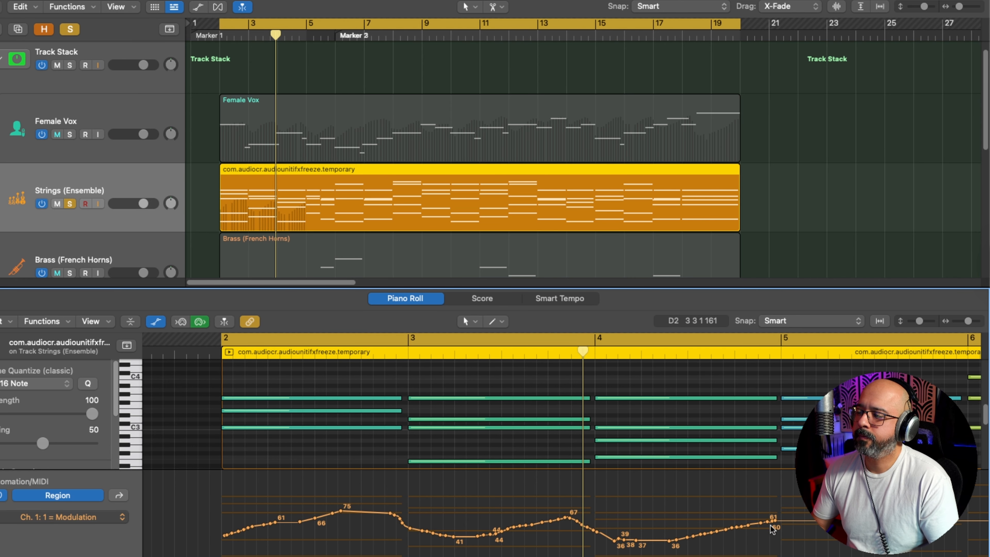
pyautogui.hscroll(5, 746, 537)
pyautogui.scroll(-3, 476, 526)
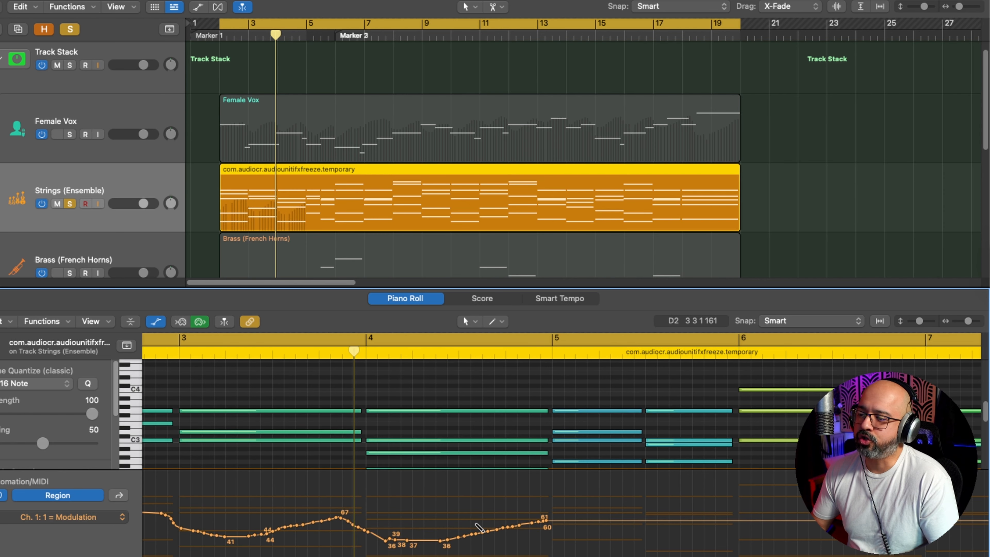
pyautogui.hscroll(-1, 477, 526)
pyautogui.hscroll(-3, 475, 523)
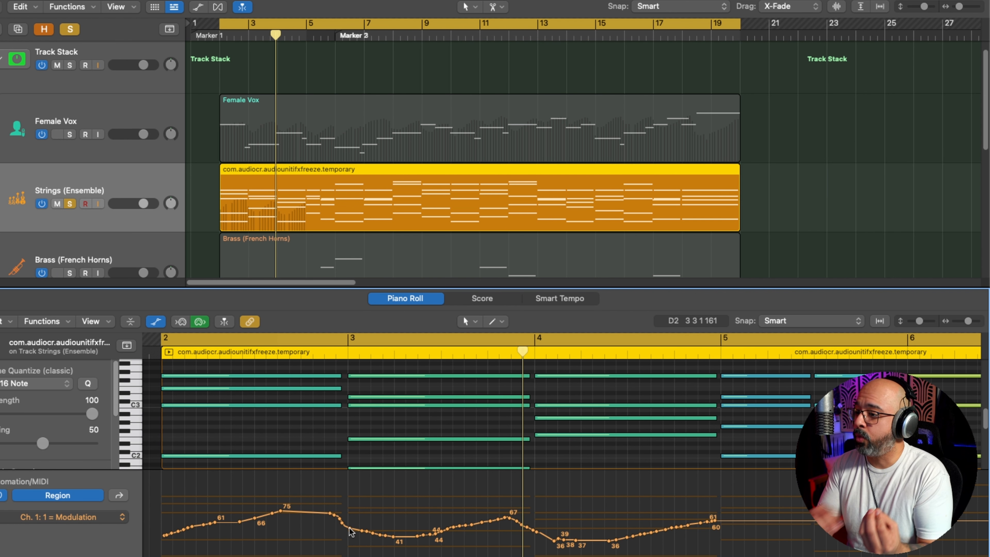
pyautogui.hscroll(4, 725, 501)
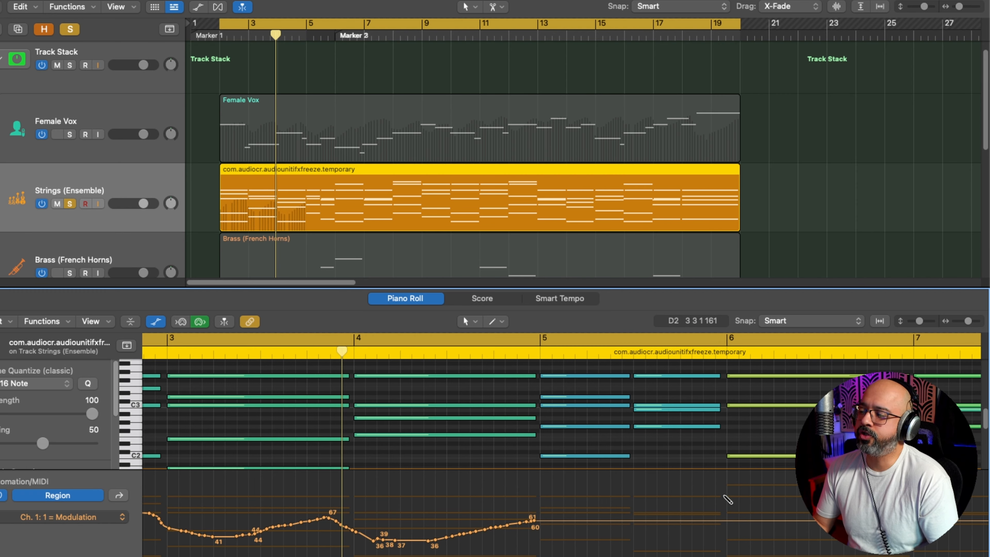
# Step: Draw modulation swells across bars 5 to 7 that peak at 76 in bar 5, 81 in bar 6 and 92 at bar 8
pyautogui.click(726, 496)
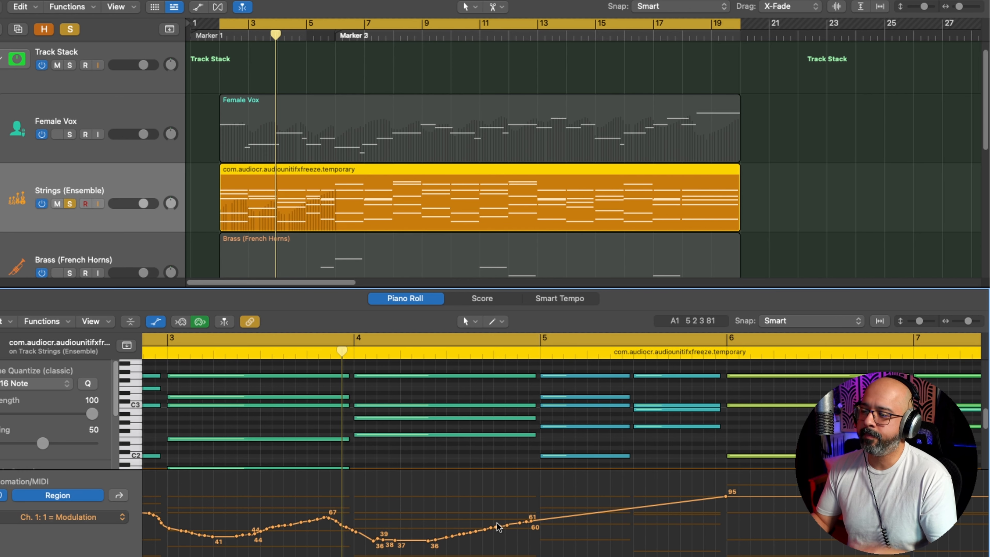
pyautogui.hscroll(10, 497, 526)
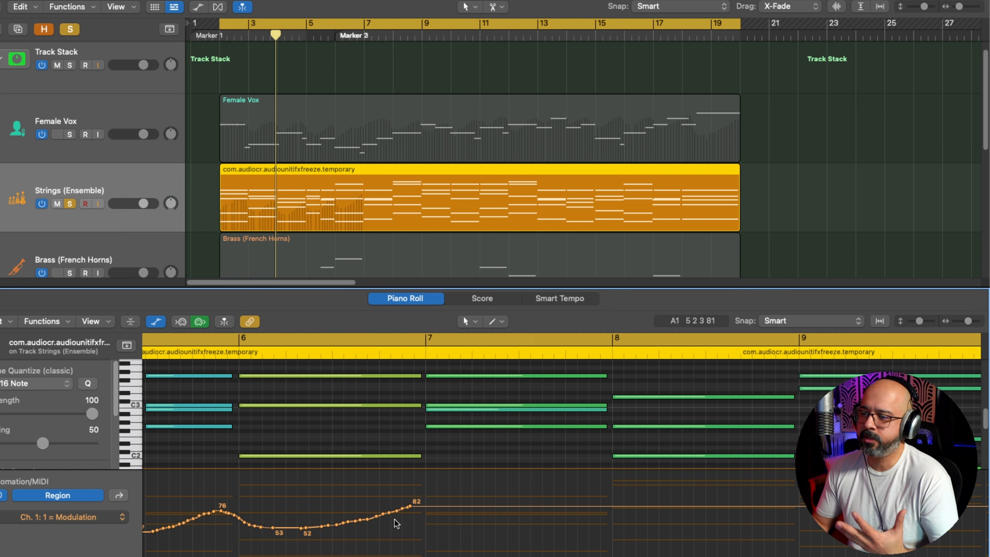
pyautogui.moveTo(400, 511)
pyautogui.mouseDown()
pyautogui.moveTo(419, 504)
pyautogui.moveTo(426, 518)
pyautogui.moveTo(471, 525)
pyautogui.moveTo(622, 500)
pyautogui.moveTo(461, 524)
pyautogui.moveTo(386, 508)
pyautogui.mouseUp()
pyautogui.scroll(-6, 565, 538)
pyautogui.scroll(8, 565, 538)
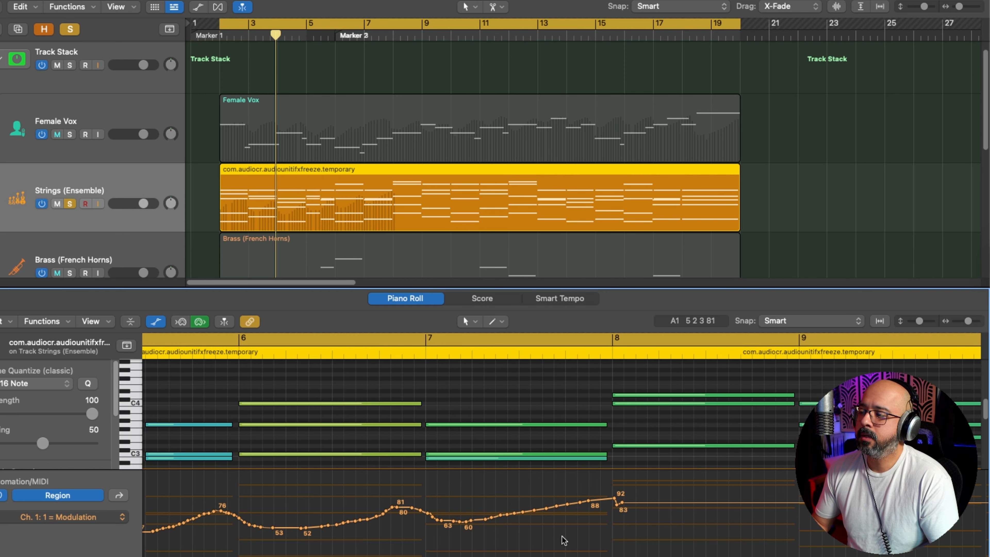
# Step: Draw further modulation swells across bars 8 to 10 with peaks of 85, 84 and 92
pyautogui.press('super+Left')
# Step: Lower the modulation points from the end of bar 6 through bar 10 together until the last peak is 76
pyautogui.press('super+Left')
pyautogui.moveTo(351, 504)
pyautogui.mouseDown()
pyautogui.moveTo(464, 513)
pyautogui.moveTo(513, 487)
pyautogui.moveTo(477, 503)
pyautogui.moveTo(545, 514)
pyautogui.moveTo(585, 502)
pyautogui.moveTo(614, 514)
pyautogui.moveTo(692, 499)
pyautogui.mouseUp()
pyautogui.press('super+Left')
pyautogui.press('super+Left')
pyautogui.press('super+Left')
pyautogui.press('super+Left')
pyautogui.press('super+Right')
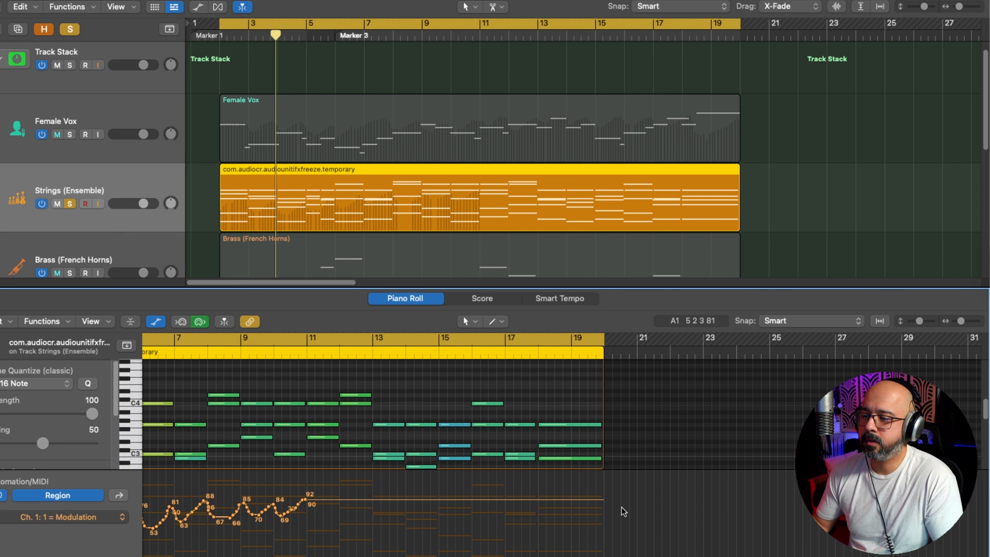
pyautogui.hscroll(-5, 620, 507)
pyautogui.moveTo(523, 485); pyautogui.dragTo(341, 524)
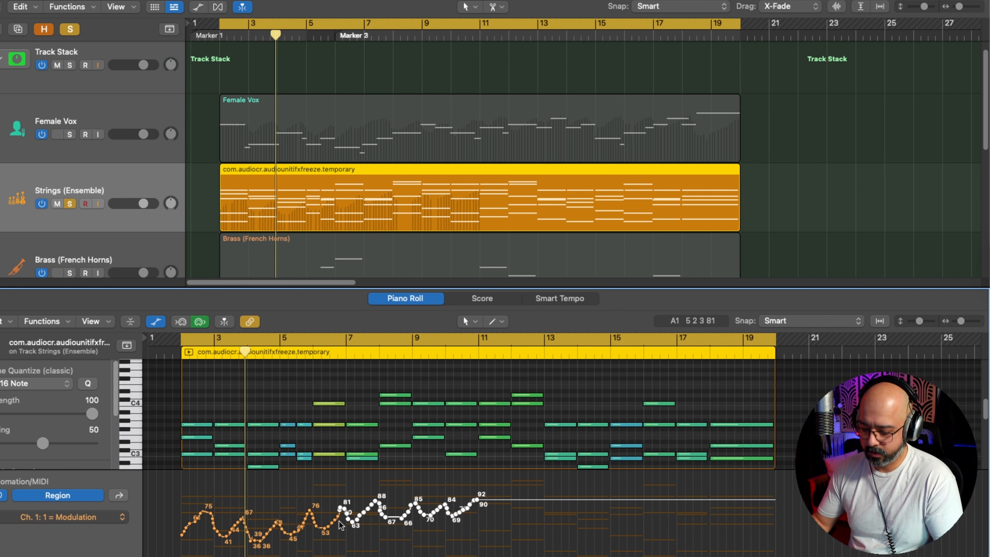
pyautogui.hotkey('alt', 'Down')
pyautogui.hotkey('alt', 'Down')
pyautogui.hotkey('alt', 'Down')
pyautogui.hotkey('alt', 'Down')
pyautogui.hotkey('alt', 'Down')
pyautogui.hotkey('alt', 'Down')
pyautogui.hotkey('alt', 'Down')
pyautogui.hotkey('alt', 'Down')
pyautogui.hotkey('alt', 'Down')
pyautogui.hotkey('alt', 'Down')
pyautogui.hotkey('alt', 'Down')
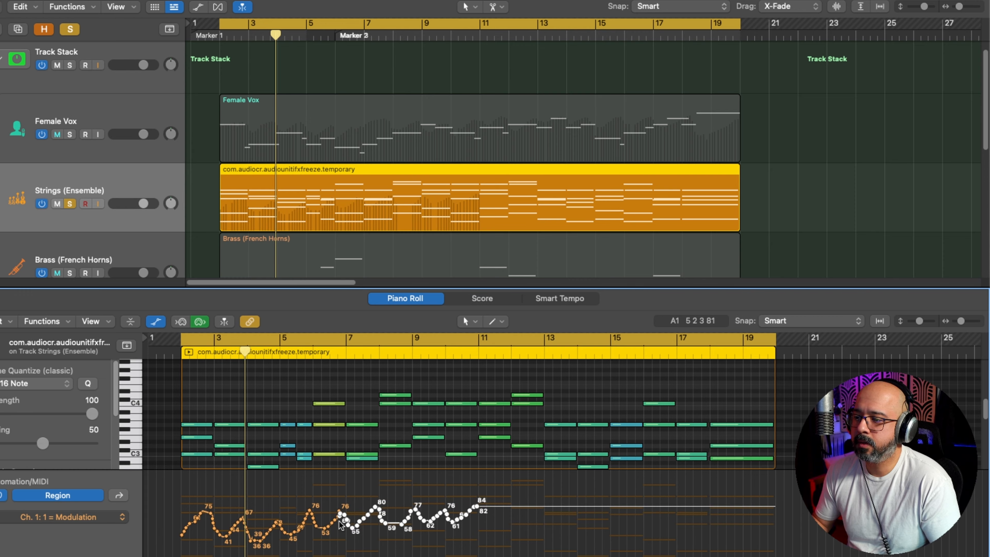
pyautogui.hotkey('alt', 'Down')
pyautogui.hotkey('alt', 'Down')
pyautogui.hotkey('alt', 'Down')
pyautogui.hotkey('alt', 'Down')
pyautogui.hotkey('alt', 'Down')
pyautogui.press('super+Right')
pyautogui.press('super+Right')
pyautogui.press('super+Right')
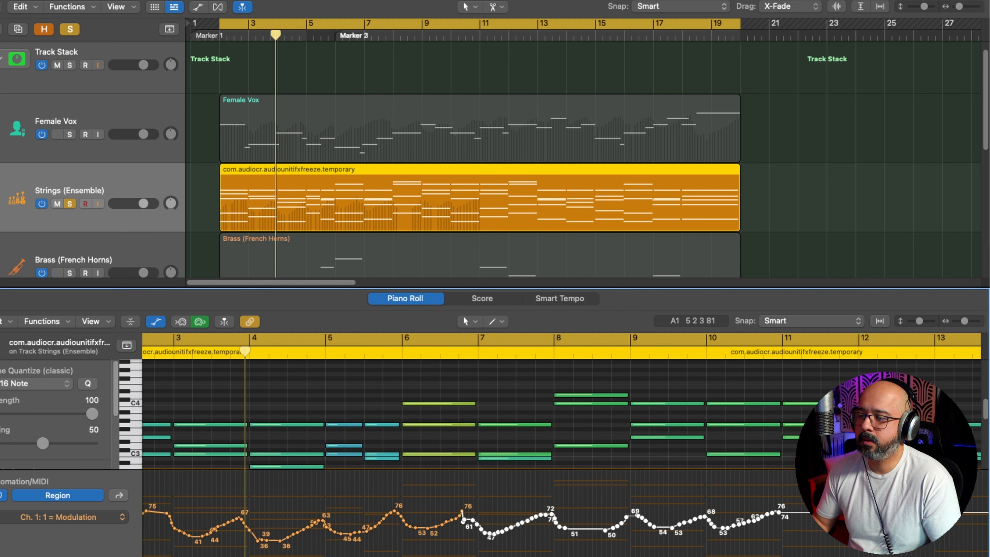
# Step: Try copying the modulation points of bars 7 to 10 to bar 11 onwards, and delete the pasted points
pyautogui.hscroll(5, 561, 445)
pyautogui.hscroll(3, 561, 445)
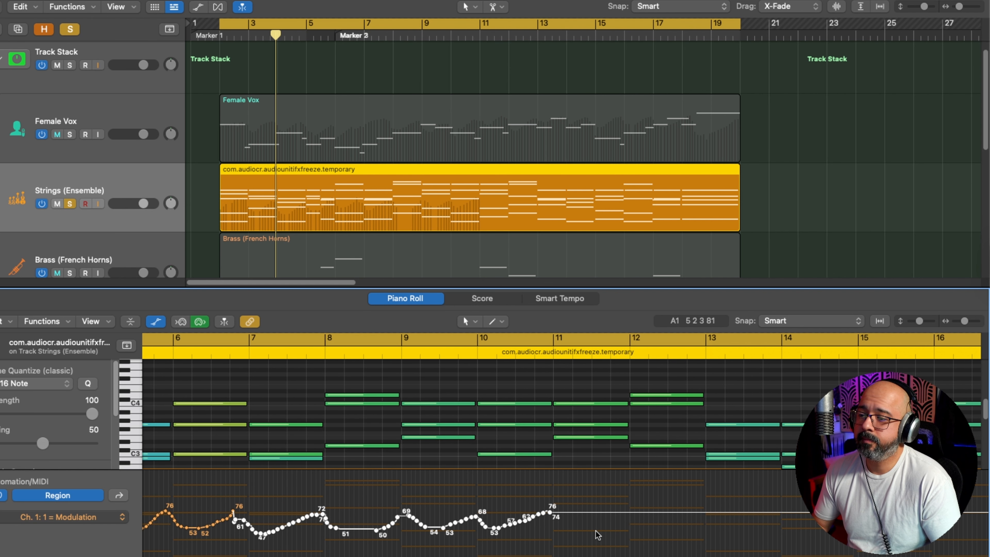
pyautogui.click(607, 520)
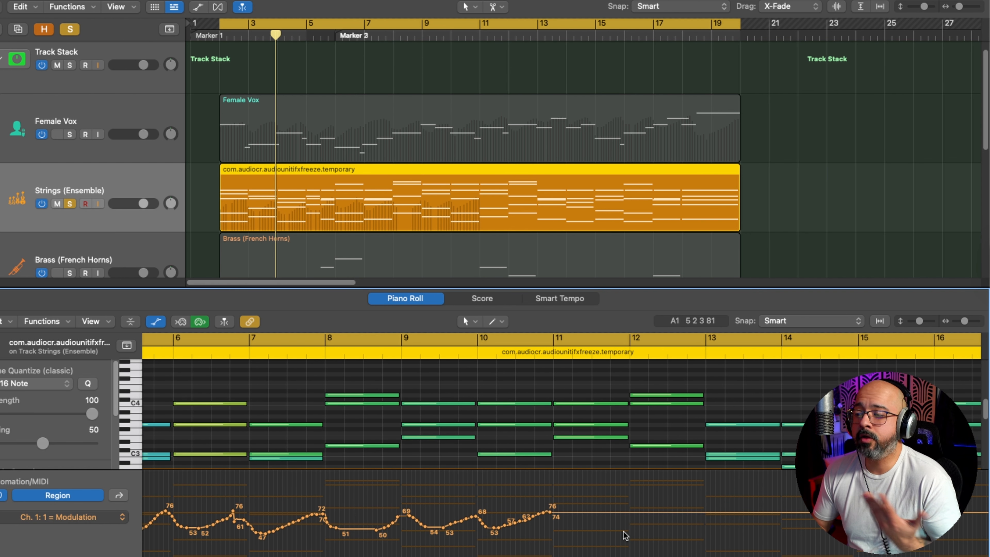
pyautogui.moveTo(623, 530); pyautogui.dragTo(260, 533)
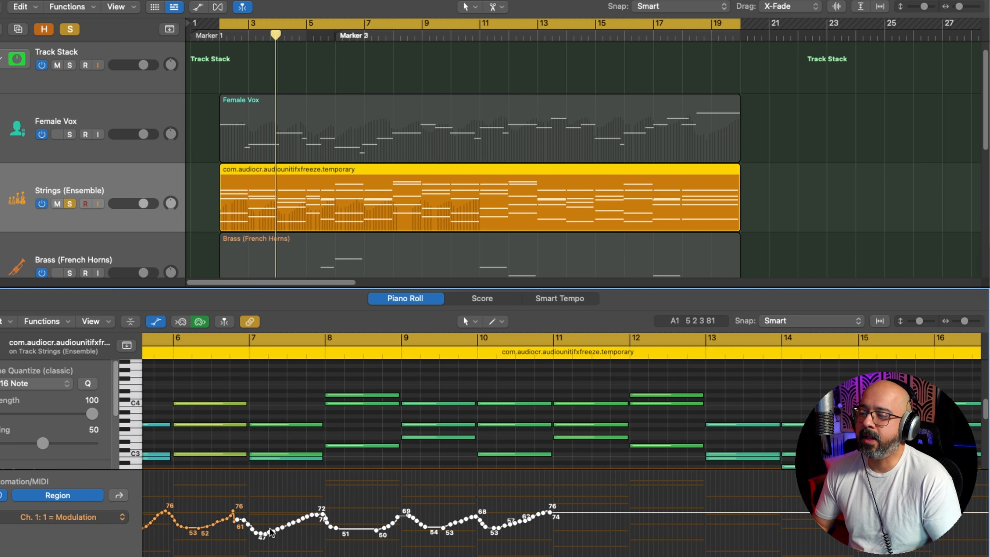
pyautogui.click(552, 358)
pyautogui.press('super+v')
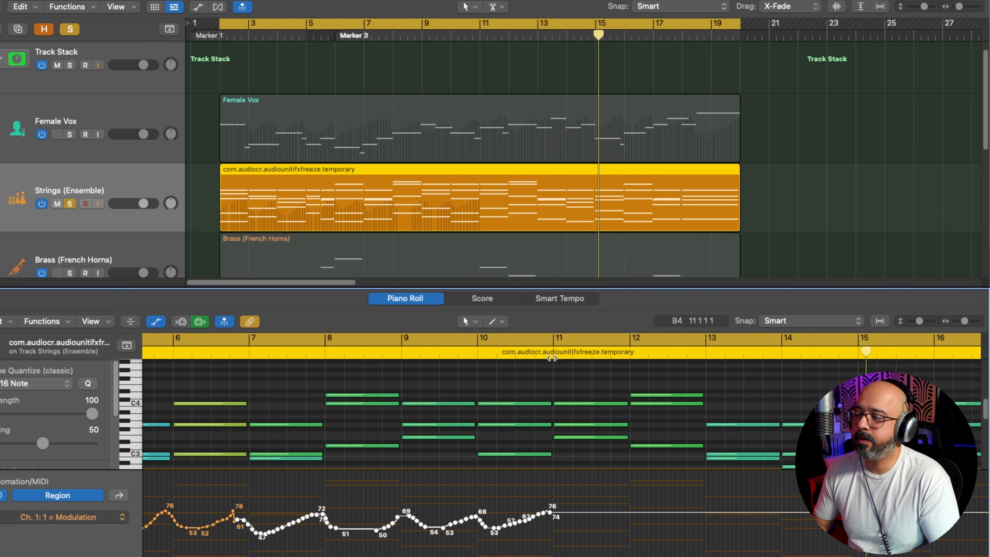
pyautogui.press('super+v')
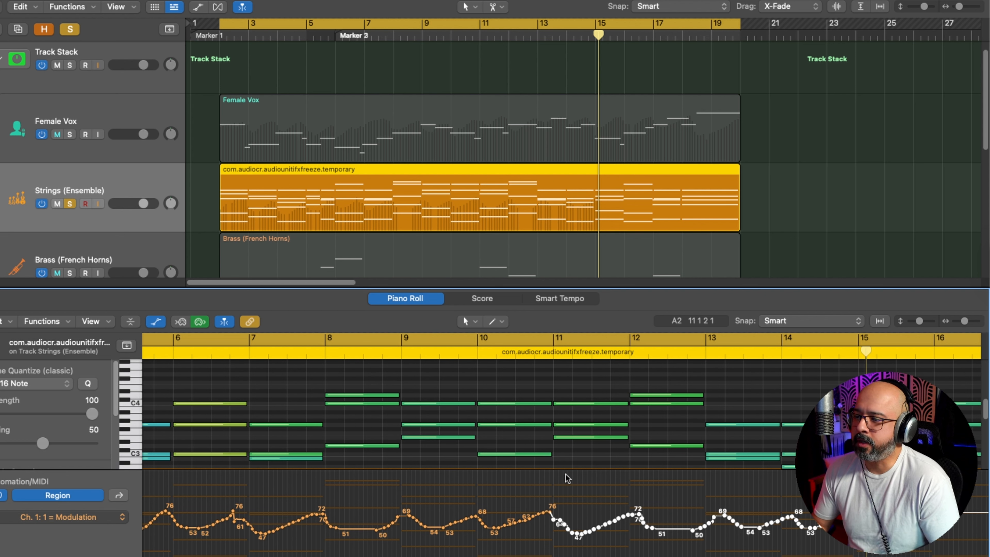
pyautogui.moveTo(470, 426)
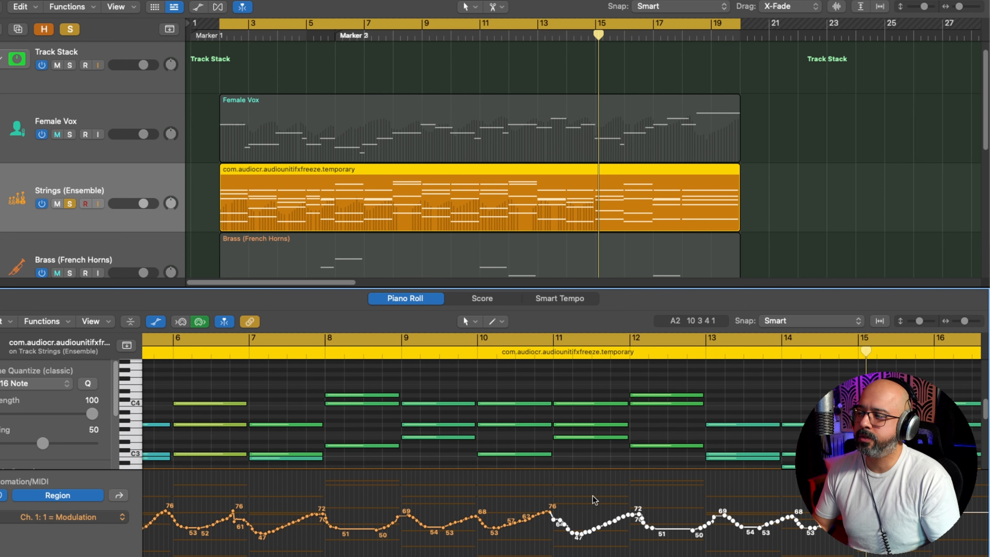
pyautogui.scroll(-4, 581, 490)
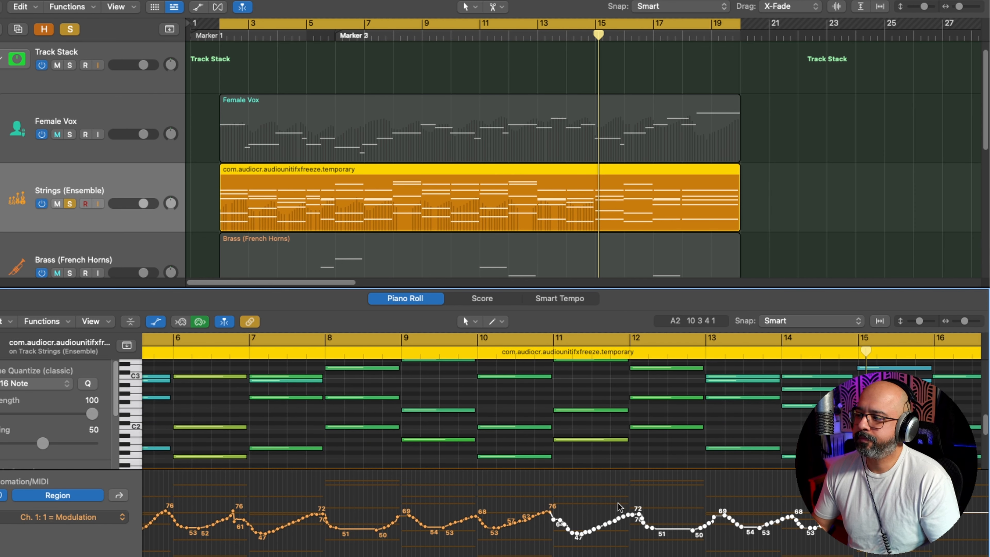
pyautogui.press('Delete')
# Step: Draw modulation swells across bars 11 to 15 with peaks of about 69, 73, 72, 69 and 73
pyautogui.moveTo(541, 513)
pyautogui.mouseDown()
pyautogui.moveTo(651, 524)
pyautogui.moveTo(701, 517)
pyautogui.moveTo(693, 519)
pyautogui.moveTo(700, 508)
pyautogui.moveTo(709, 520)
pyautogui.moveTo(789, 506)
pyautogui.mouseUp()
pyautogui.hscroll(5, 789, 508)
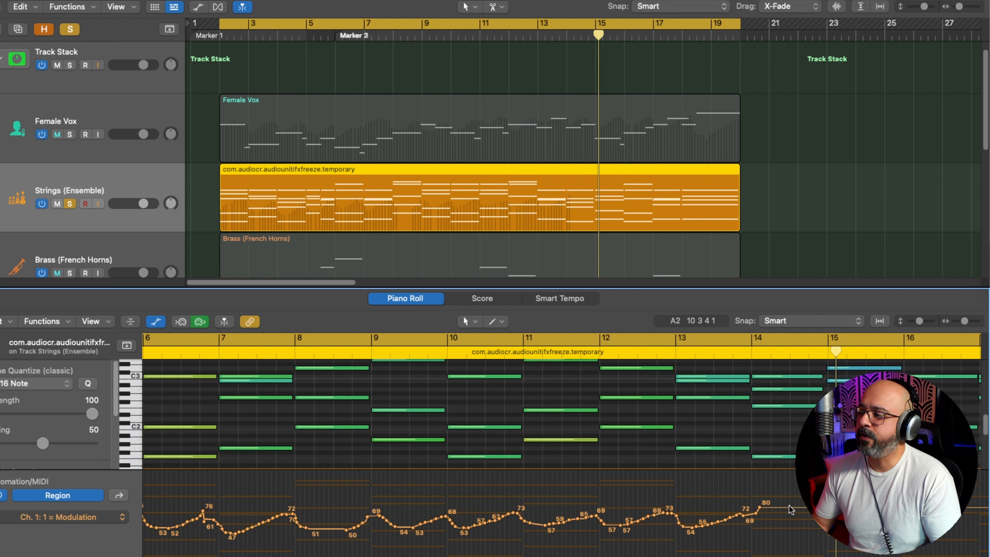
pyautogui.hscroll(2, 789, 509)
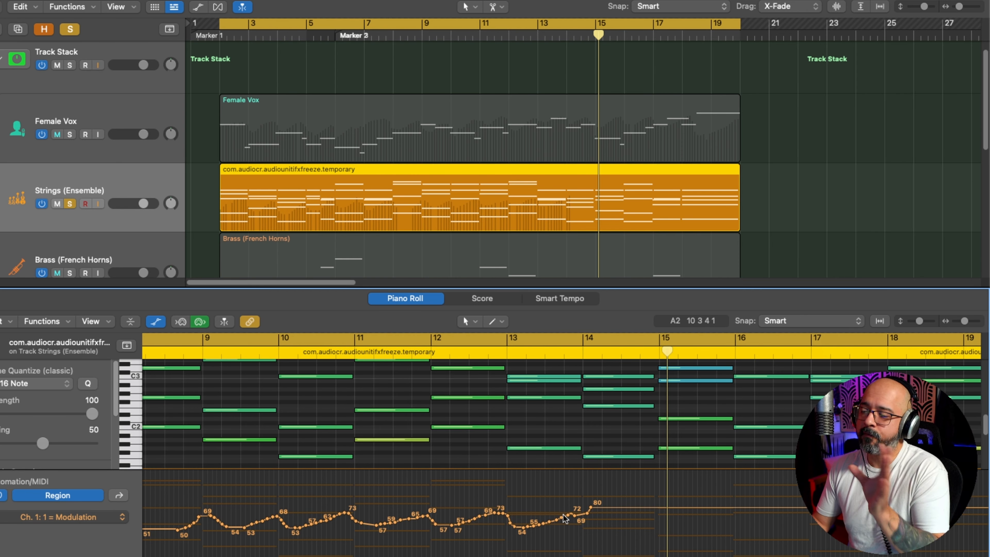
pyautogui.moveTo(562, 520)
pyautogui.mouseDown()
pyautogui.moveTo(682, 525)
pyautogui.moveTo(732, 513)
pyautogui.mouseUp()
pyautogui.scroll(-5, 691, 503)
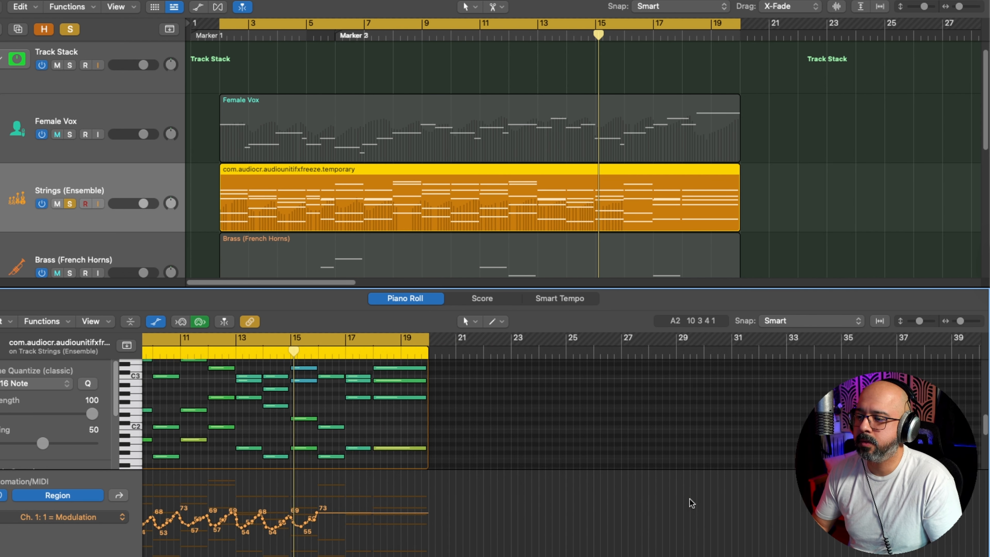
pyautogui.scroll(5, 692, 503)
pyautogui.scroll(5, 692, 503)
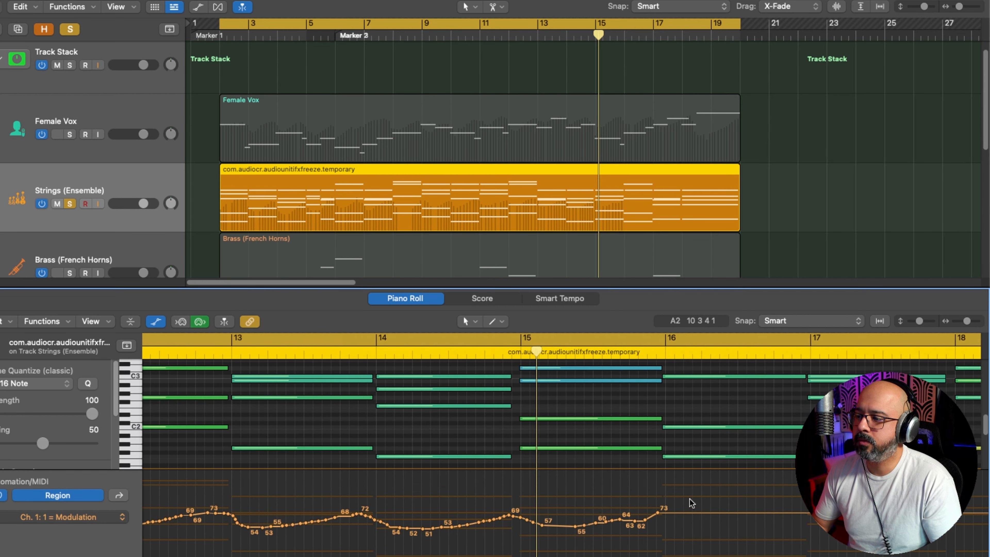
# Step: Redraw the modulation swells from the end of bar 14 through bar 17, with peaks of about 70, 71, 70 and 73
pyautogui.moveTo(463, 522)
pyautogui.mouseDown()
pyautogui.moveTo(505, 516)
pyautogui.moveTo(531, 537)
pyautogui.moveTo(659, 514)
pyautogui.moveTo(776, 529)
pyautogui.moveTo(828, 512)
pyautogui.mouseUp()
pyautogui.hscroll(7, 829, 512)
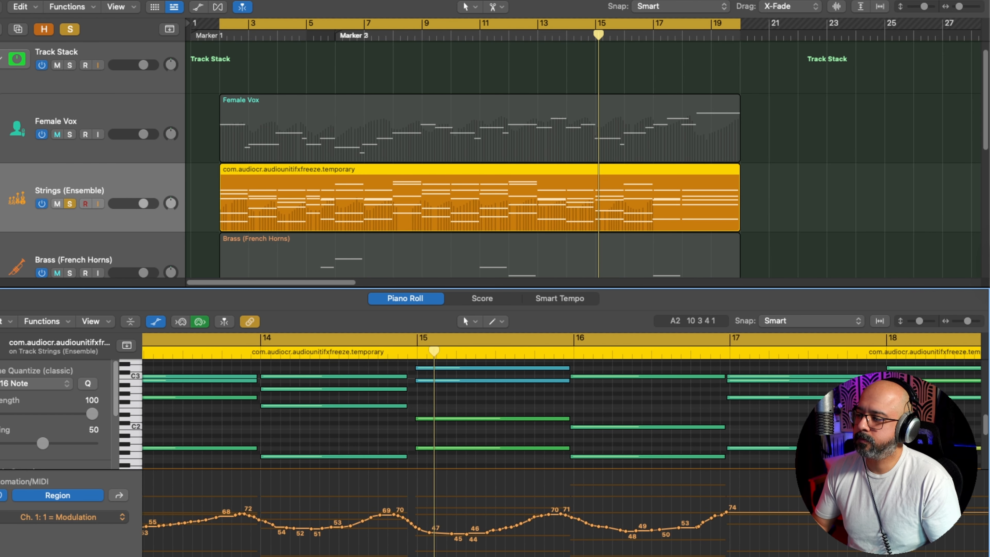
pyautogui.moveTo(474, 528); pyautogui.dragTo(692, 519)
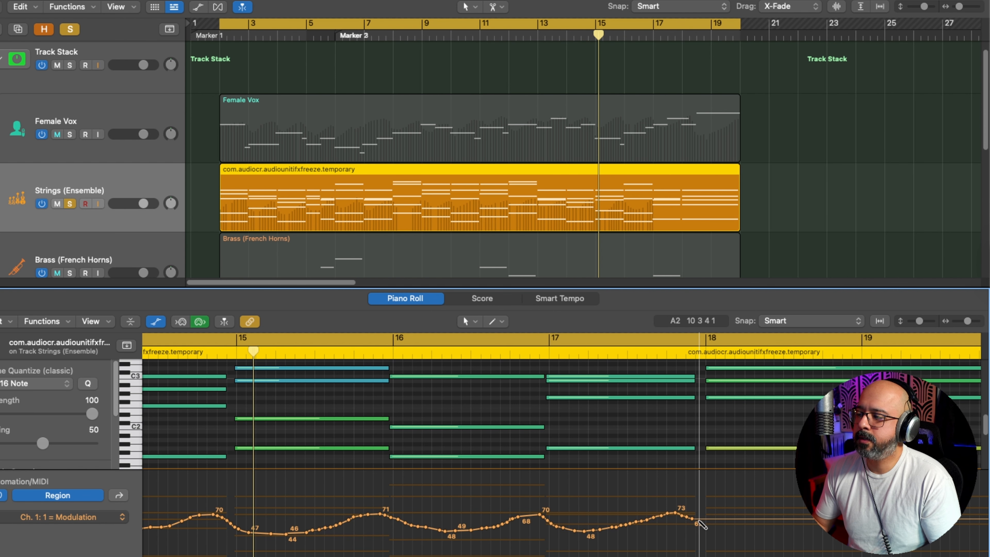
# Step: Shape the closing modulation swell to peak at 69 in bar 17, dip to 37 in bar 18 and rise to 81 by the region's end
pyautogui.scroll(5, 700, 521)
pyautogui.hscroll(5, 699, 520)
pyautogui.scroll(-8, 699, 520)
pyautogui.hscroll(1, 700, 524)
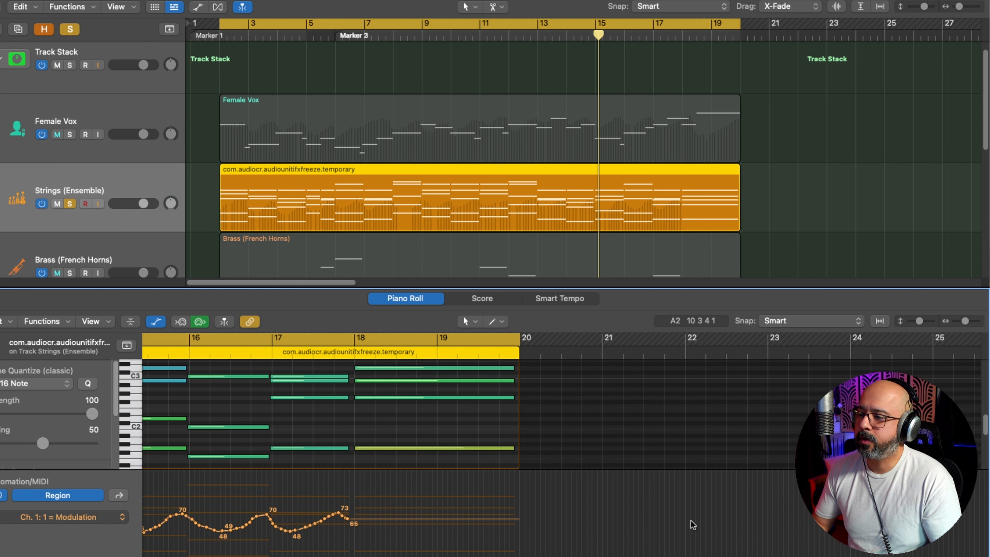
pyautogui.moveTo(340, 515); pyautogui.dragTo(356, 523)
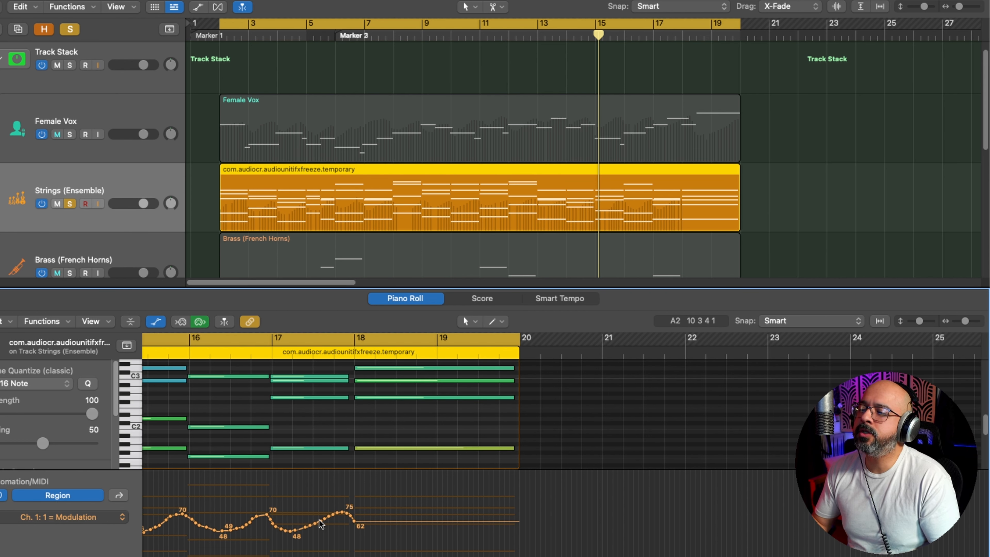
pyautogui.moveTo(317, 520)
pyautogui.mouseDown()
pyautogui.moveTo(340, 515)
pyautogui.moveTo(361, 536)
pyautogui.moveTo(403, 536)
pyautogui.moveTo(508, 504)
pyautogui.mouseUp()
pyautogui.moveTo(507, 504); pyautogui.dragTo(508, 504)
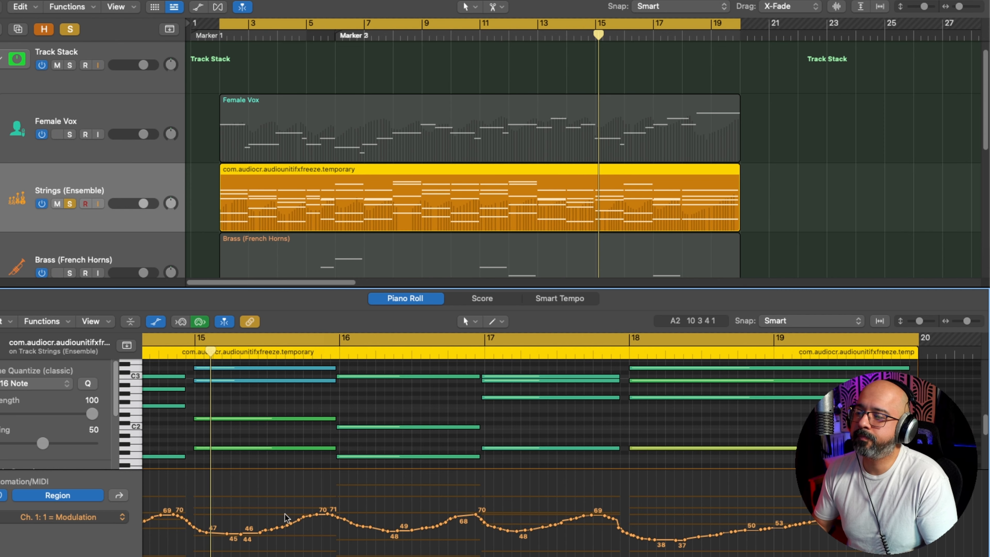
# Step: Play back the strings and redraw the modulation across bars 4 to 6, with peaks of about 55, 68 and 69
pyautogui.press('space')
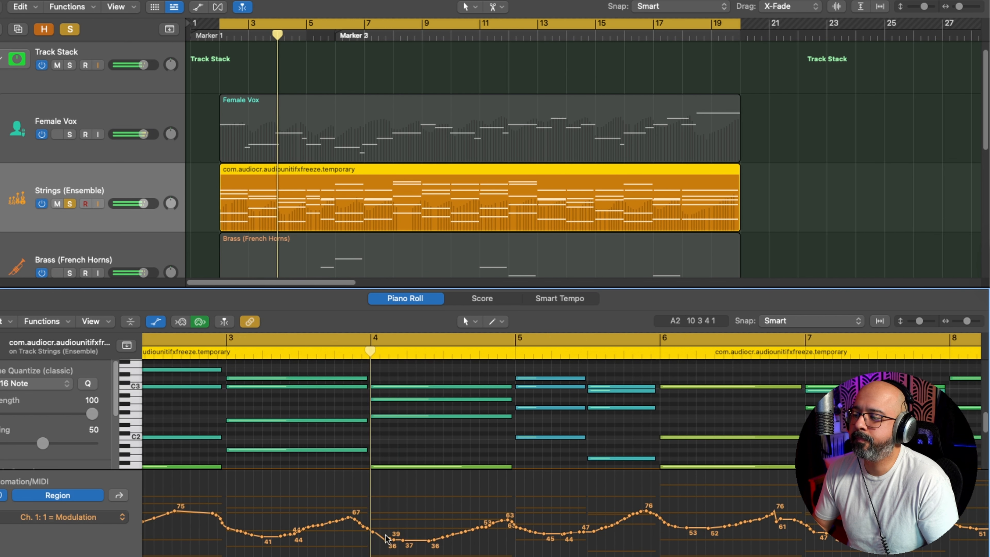
pyautogui.moveTo(431, 534)
pyautogui.mouseDown()
pyautogui.moveTo(347, 536)
pyautogui.moveTo(530, 533)
pyautogui.moveTo(605, 514)
pyautogui.moveTo(647, 531)
pyautogui.moveTo(694, 523)
pyautogui.mouseUp()
pyautogui.click(489, 527)
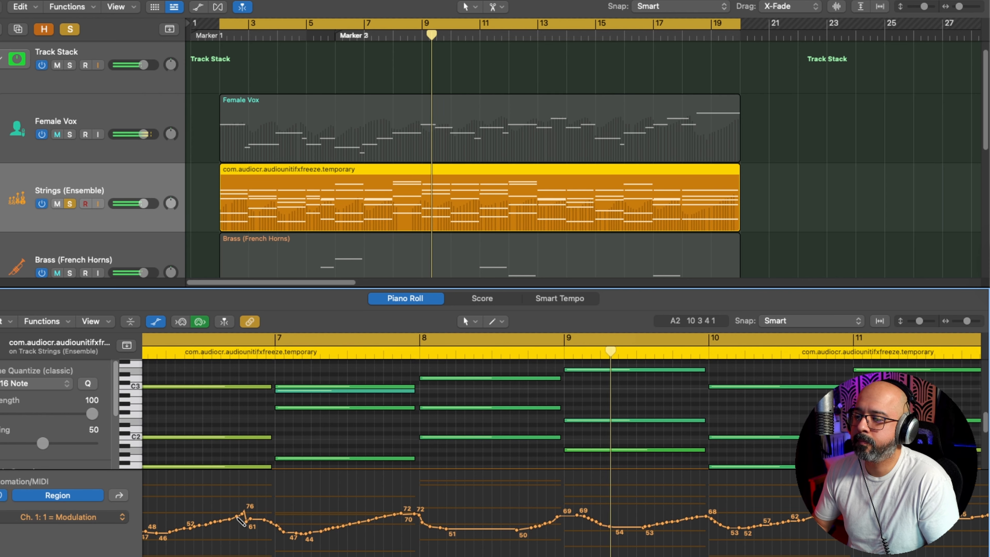
pyautogui.moveTo(244, 519); pyautogui.dragTo(254, 518)
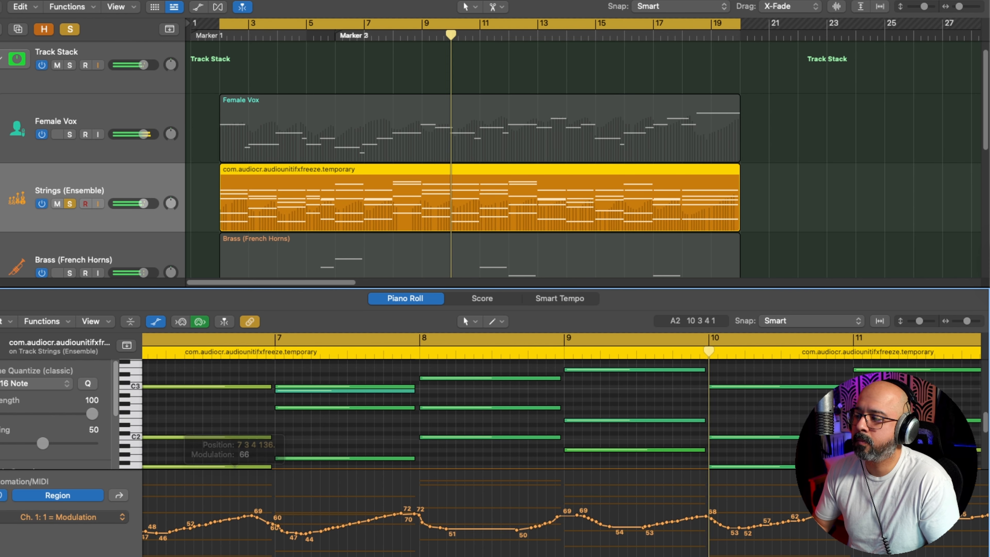
# Step: Redraw the modulation curve over bar 11 and raise the peak at the end of bar 17 to 73 before its drop into bar 18
pyautogui.hscroll(9, 568, 554)
pyautogui.hscroll(4, 567, 554)
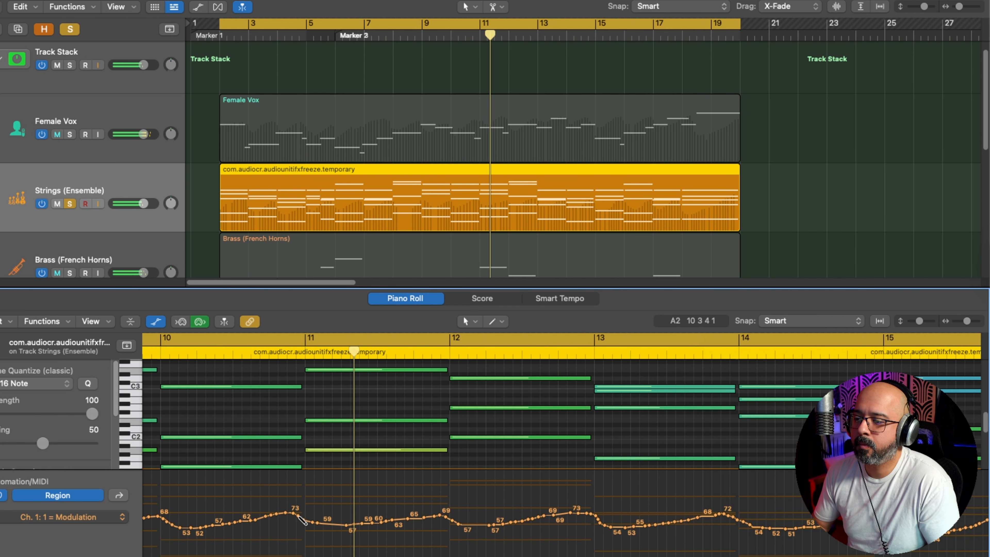
pyautogui.moveTo(290, 514)
pyautogui.mouseDown()
pyautogui.moveTo(339, 531)
pyautogui.moveTo(430, 527)
pyautogui.moveTo(444, 515)
pyautogui.moveTo(459, 527)
pyautogui.mouseUp()
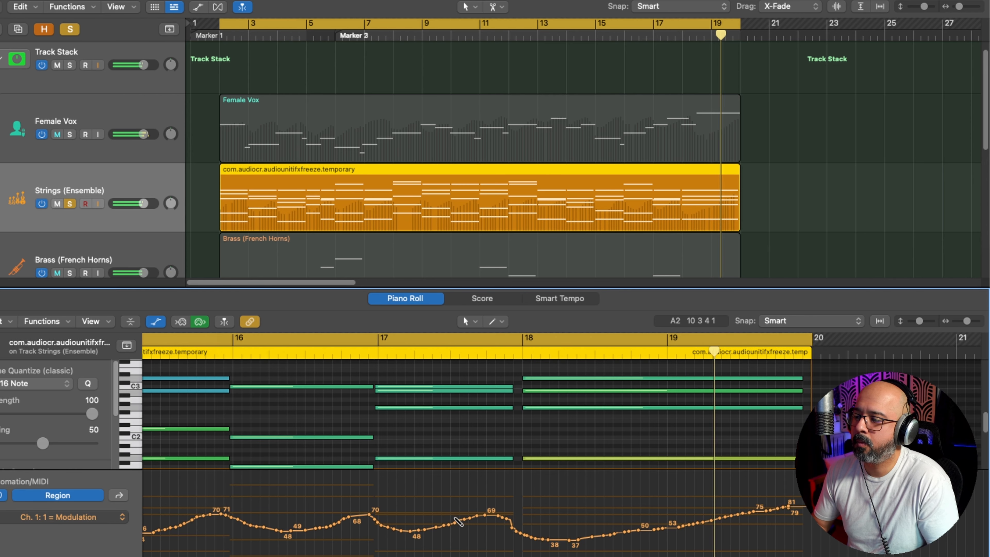
pyautogui.moveTo(453, 515)
pyautogui.mouseDown()
pyautogui.moveTo(498, 515)
pyautogui.moveTo(526, 535)
pyautogui.mouseUp()
pyautogui.press('space')
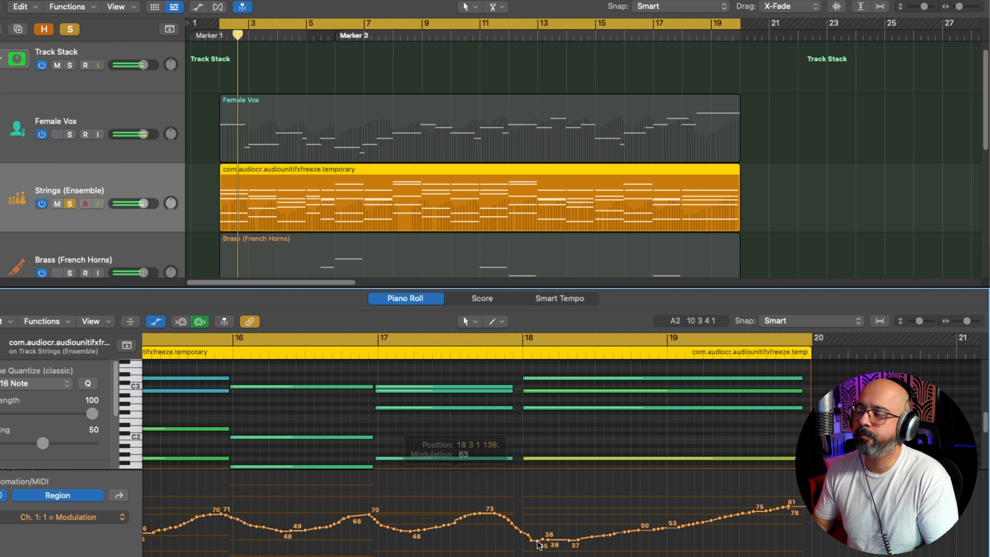
# Step: Switch the Strings MIDI lane to Expression and draw gentle swells across bars 2 to 11, ranging from about 57 to 81
pyautogui.press('super+Left')
pyautogui.press('super+Left')
pyautogui.press('super+Left')
pyautogui.press('super+Left')
pyautogui.press('super+Left')
pyautogui.hscroll(-12, 413, 489)
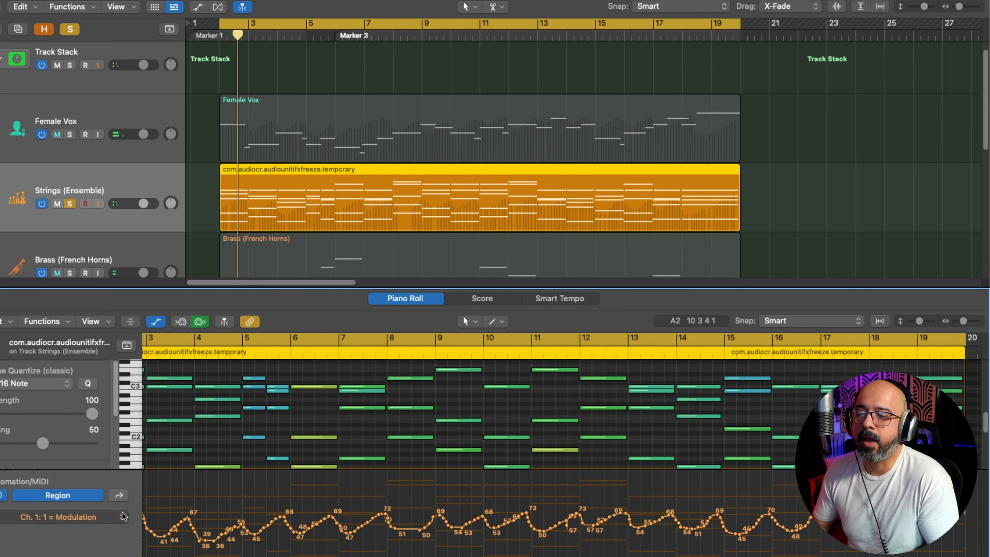
pyautogui.click(102, 523)
pyautogui.click(164, 395)
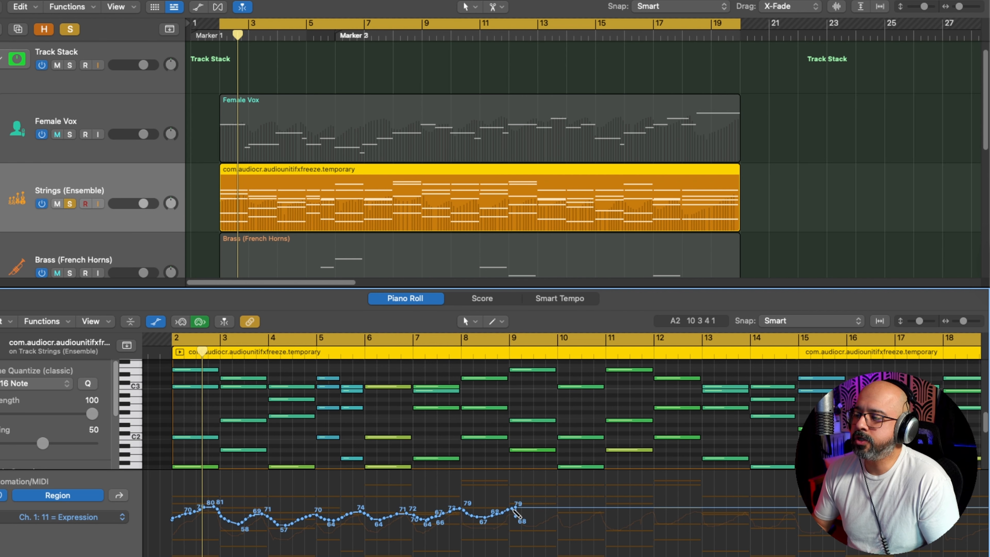
pyautogui.moveTo(515, 512)
pyautogui.mouseDown()
pyautogui.moveTo(576, 521)
pyautogui.moveTo(642, 510)
pyautogui.mouseUp()
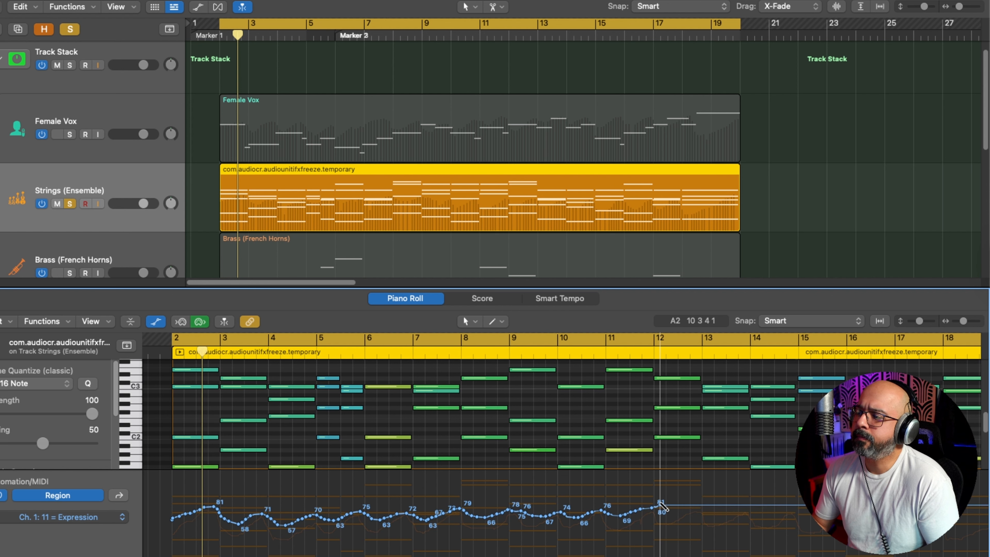
# Step: Continue the expression swells across bars 12 to 19, with peaks of about 82, 81, 78, 82 and 84, and a dip to 63 in bar 18
pyautogui.hscroll(3, 658, 507)
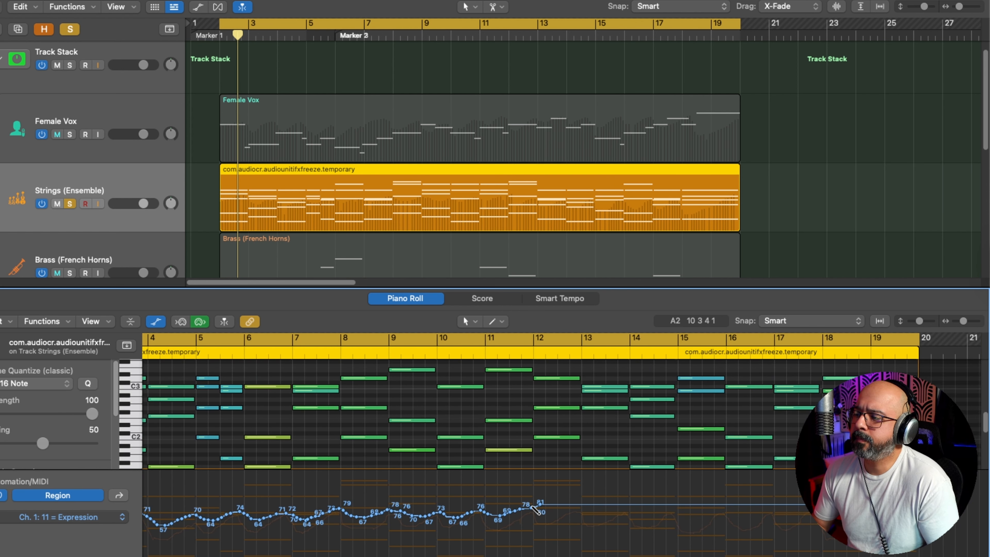
pyautogui.moveTo(534, 509); pyautogui.dragTo(643, 509)
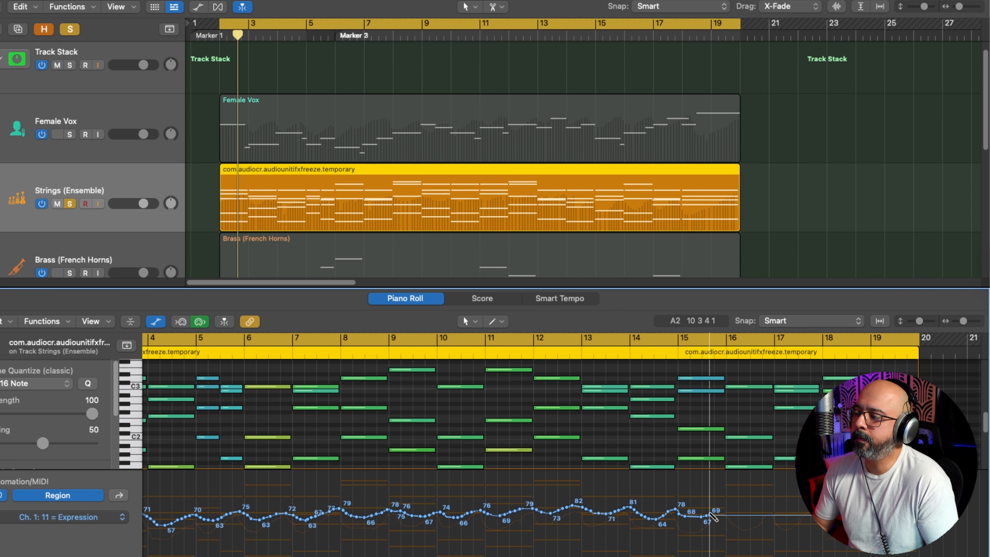
pyautogui.moveTo(721, 514)
pyautogui.mouseDown()
pyautogui.moveTo(777, 520)
pyautogui.moveTo(829, 507)
pyautogui.mouseUp()
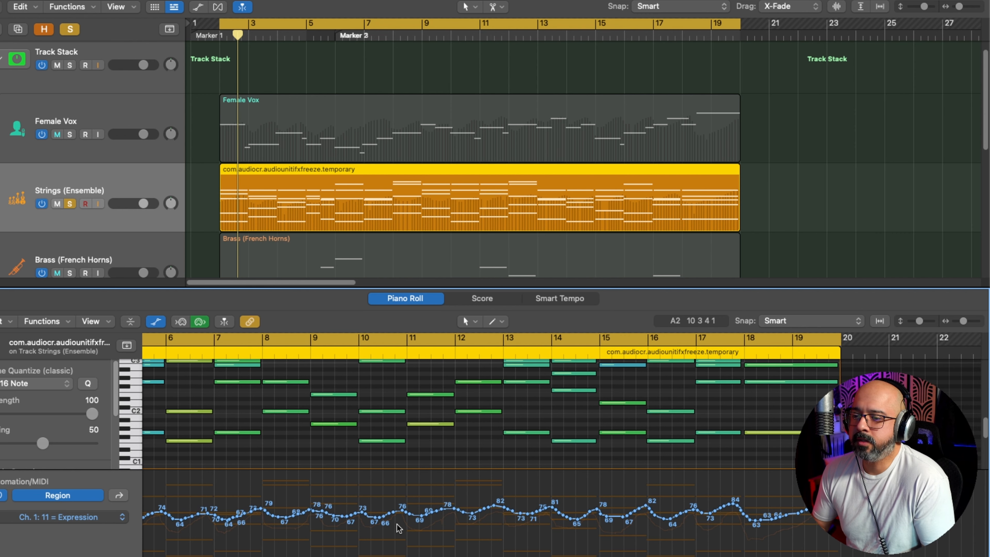
# Step: Play the strings from the start of the region and redraw the expression curve around the transition from bar 10 to bar 11
pyautogui.press('space')
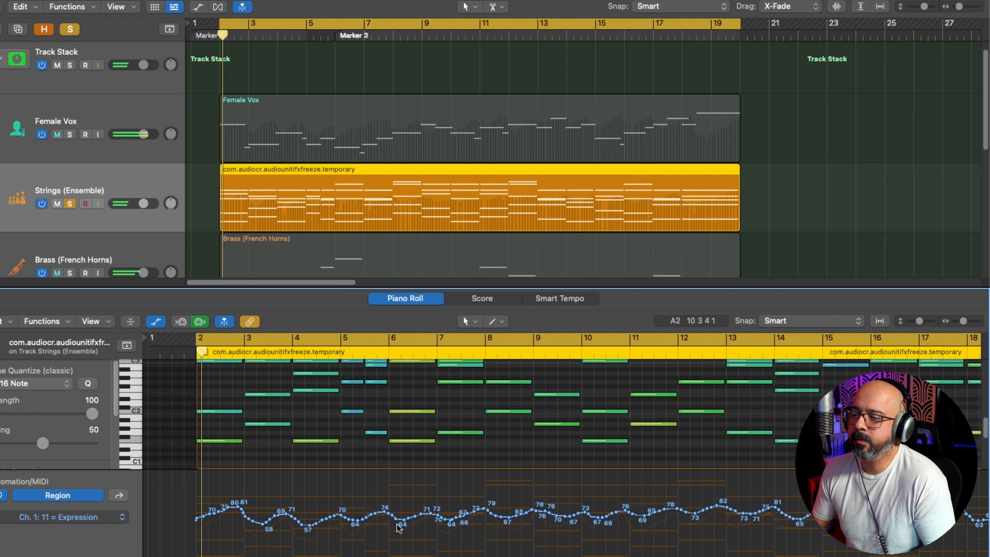
pyautogui.press('super+Right')
pyautogui.press('super+Right')
pyautogui.press('super+Right')
pyautogui.press('super+Right')
pyautogui.press('super+Left')
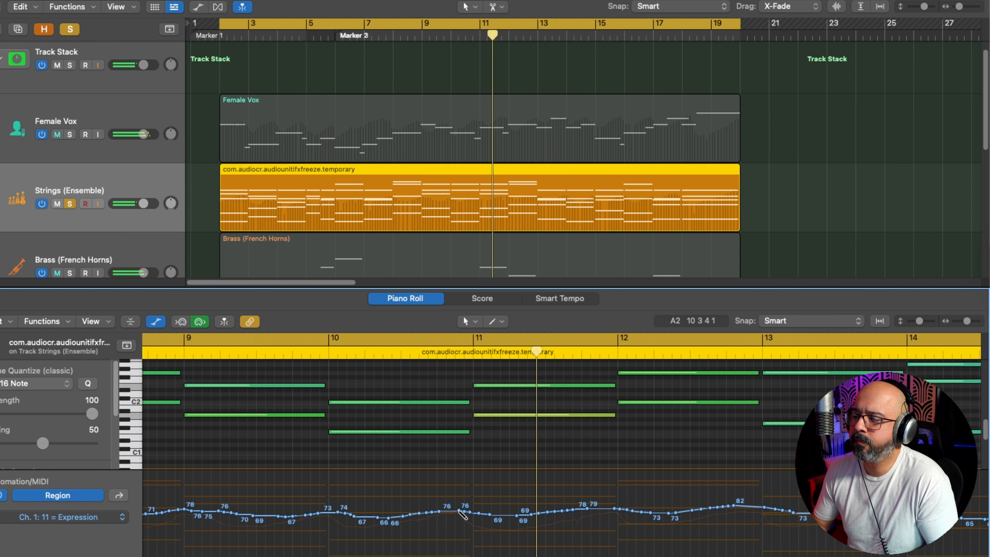
pyautogui.moveTo(409, 515); pyautogui.dragTo(513, 520)
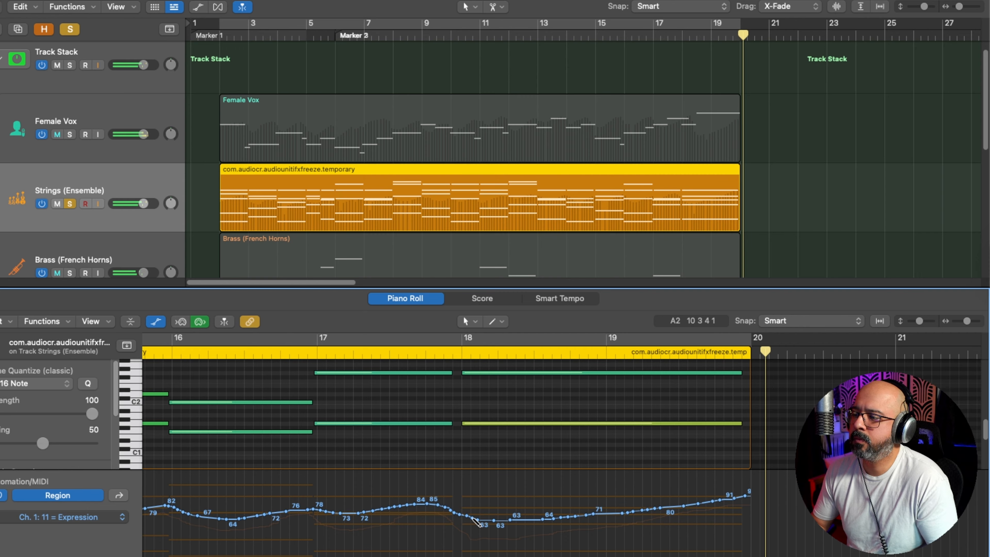
# Step: Redraw the final expression swell to dip to 47 in bar 18 and rise beyond 96 by the region's end, and audition the part
pyautogui.moveTo(449, 508)
pyautogui.mouseDown()
pyautogui.moveTo(509, 533)
pyautogui.moveTo(749, 488)
pyautogui.mouseUp()
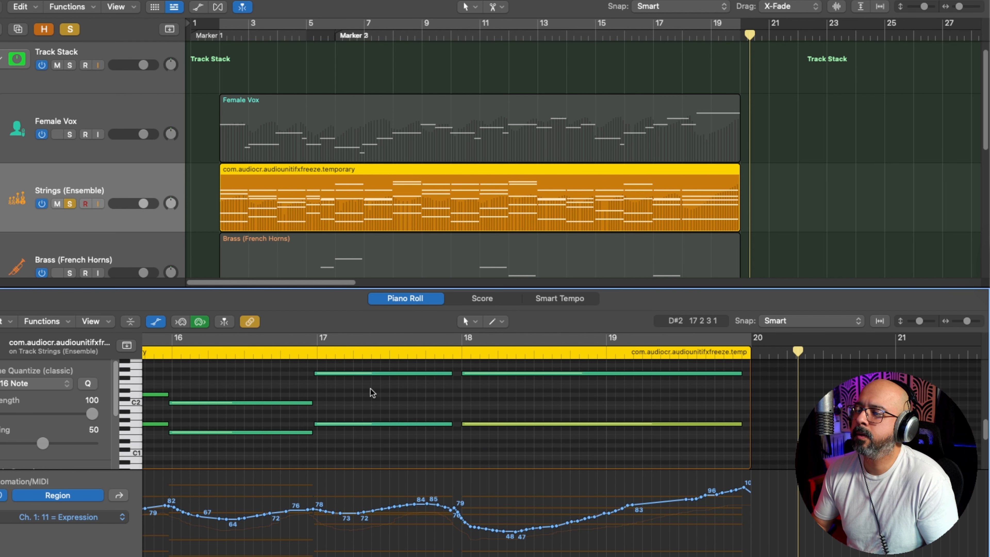
pyautogui.click(304, 356)
pyautogui.press('space')
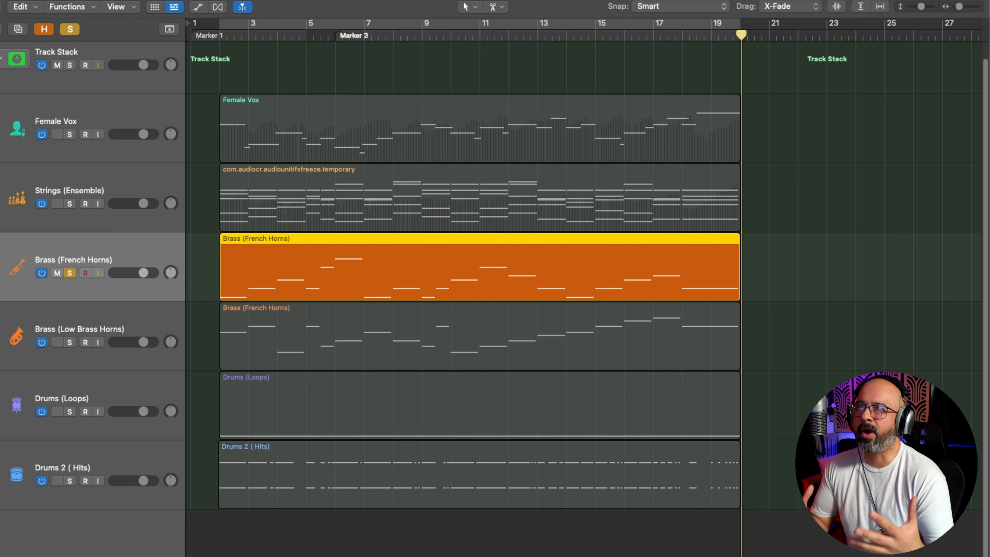
# Step: Open the Brass (French Horns) region in the piano roll, fit its notes in view and enable cycling over its bars
pyautogui.doubleClick(308, 259)
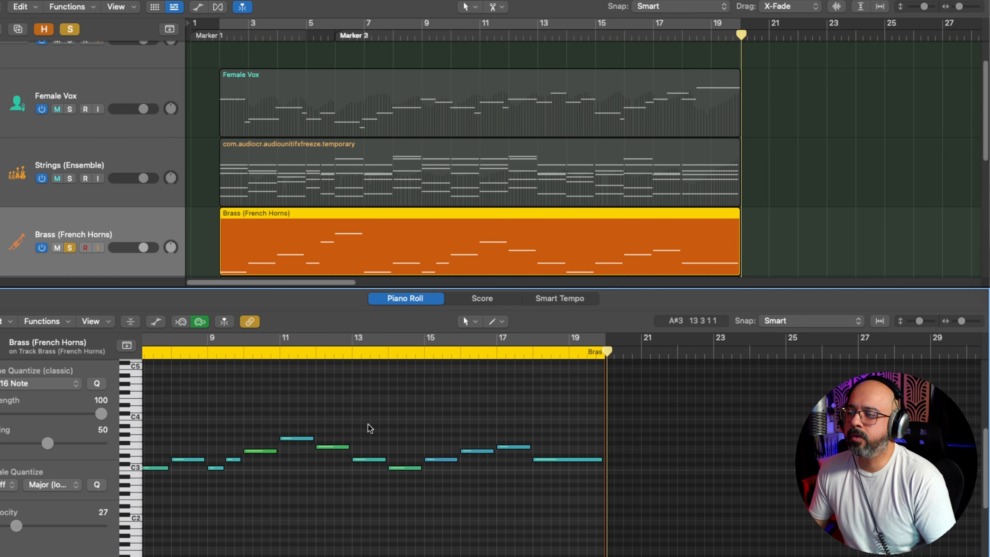
pyautogui.press('z')
pyautogui.click(247, 336)
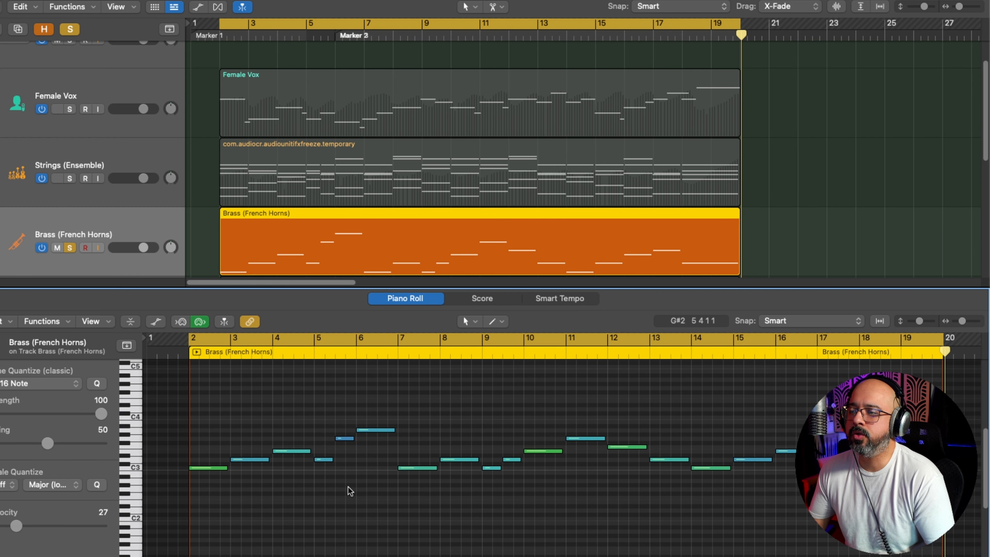
# Step: Audition the French Horns with the strings and set the velocities of the bar 4 note to 46 and the bar 7 note to 56
pyautogui.press('space')
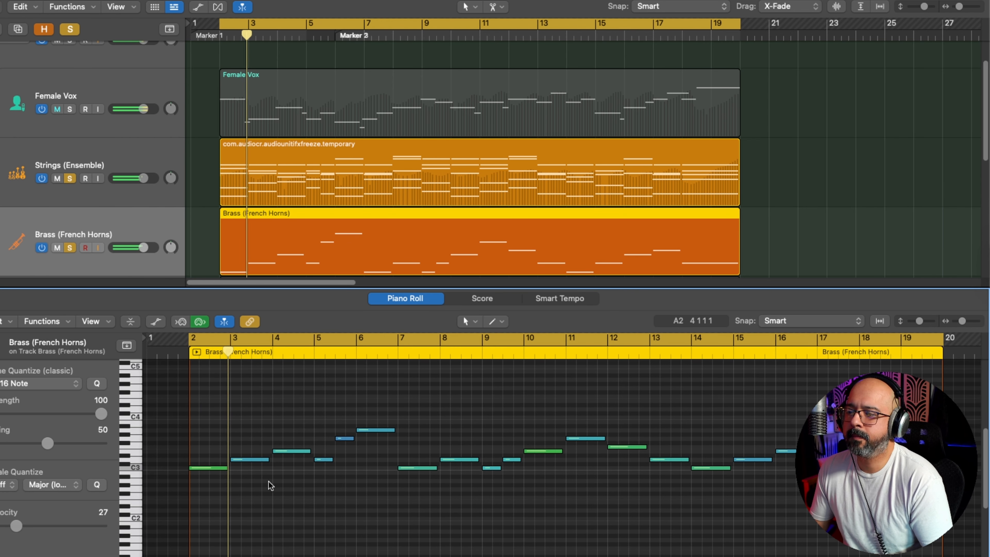
pyautogui.press('super+Right')
pyautogui.hscroll(-2, 279, 488)
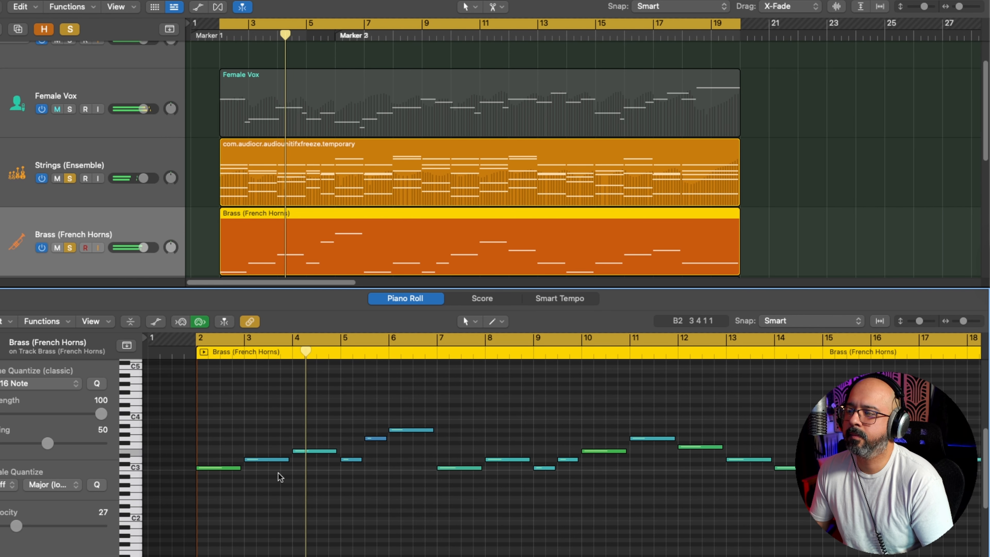
pyautogui.click(301, 451)
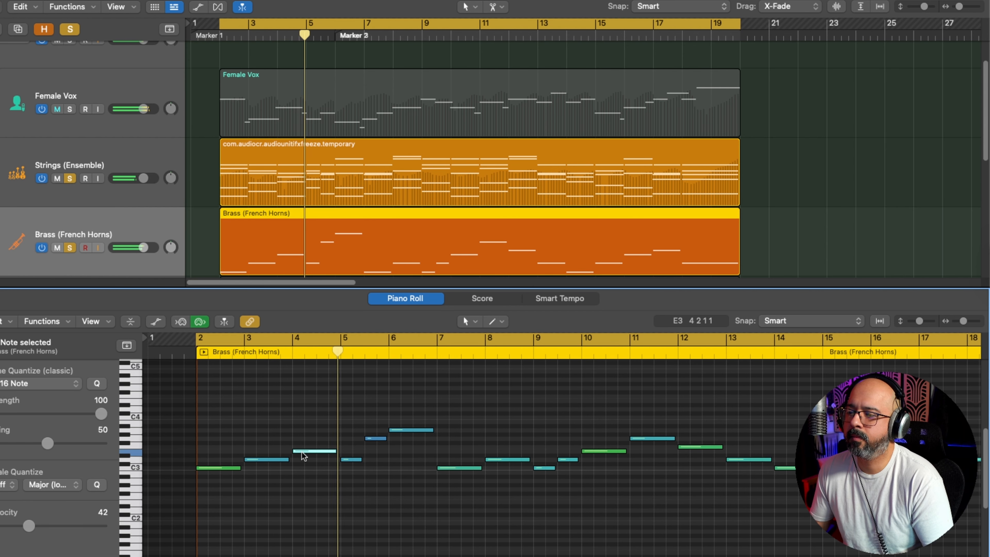
pyautogui.moveTo(31, 526); pyautogui.dragTo(37, 525)
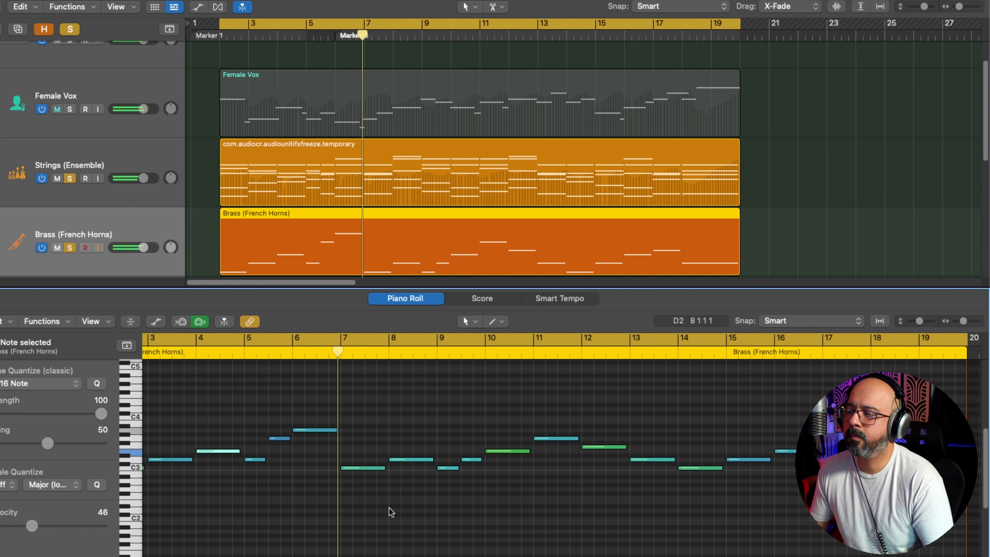
pyautogui.click(349, 469)
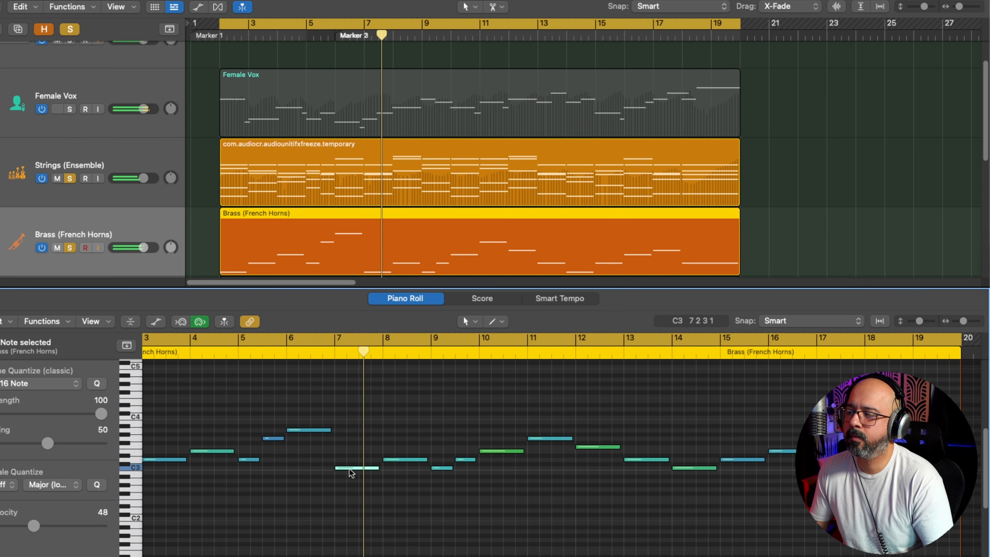
pyautogui.moveTo(34, 525); pyautogui.dragTo(46, 524)
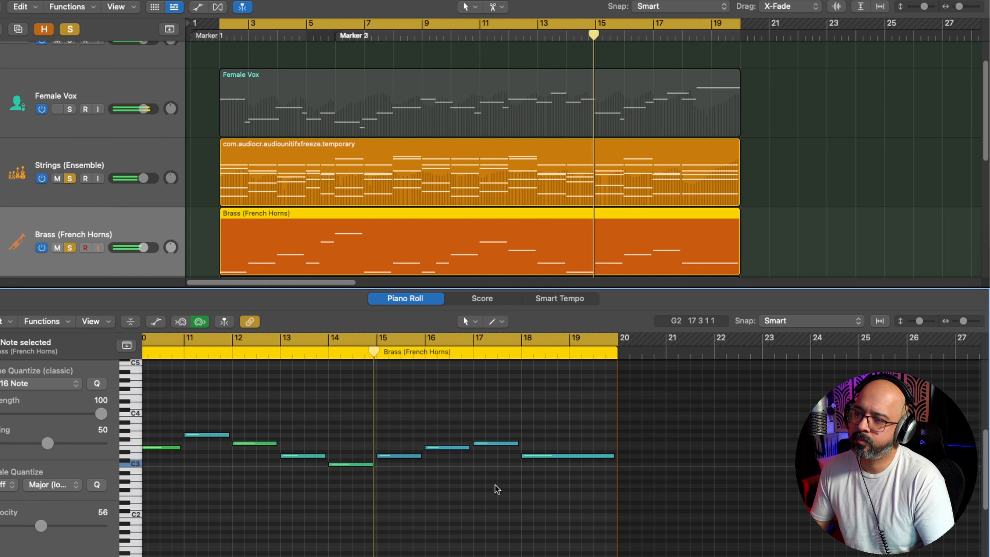
# Step: Adjust the horn note velocities in bars 16 and 17, set the final note's velocity to 53, and audition the ending from bar 15
pyautogui.click(442, 448)
pyautogui.moveTo(41, 526)
pyautogui.mouseDown()
pyautogui.moveTo(26, 526)
pyautogui.moveTo(36, 526)
pyautogui.mouseUp()
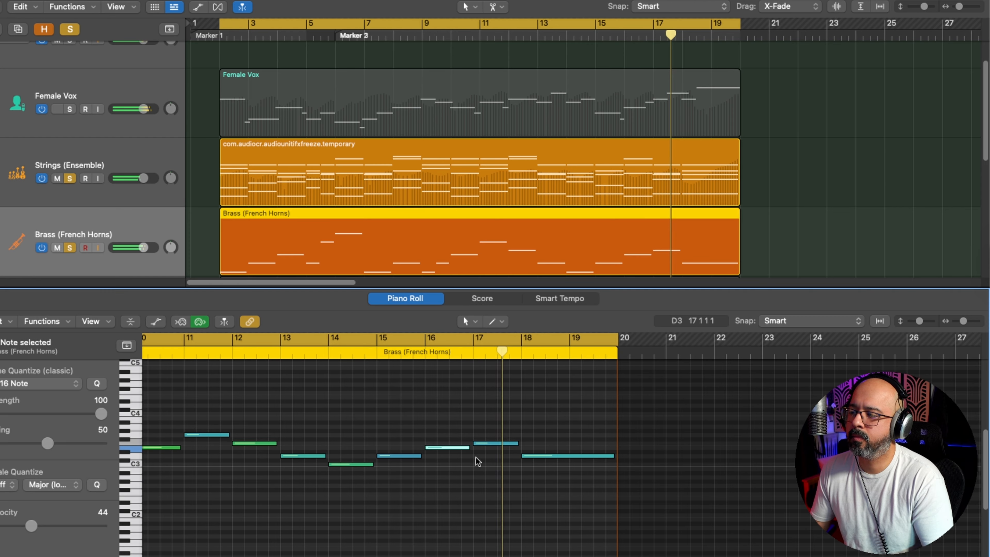
pyautogui.click(495, 445)
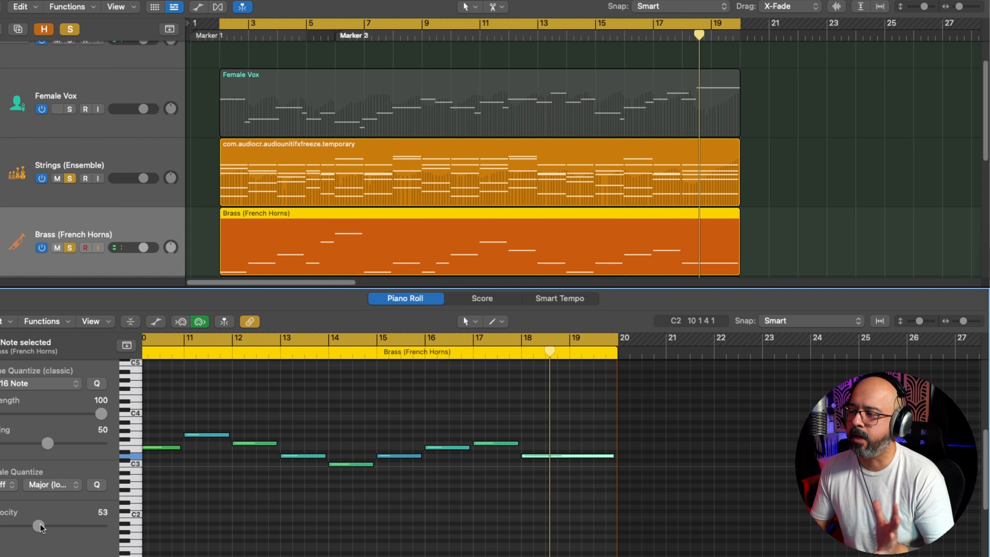
pyautogui.moveTo(431, 422); pyautogui.dragTo(550, 469)
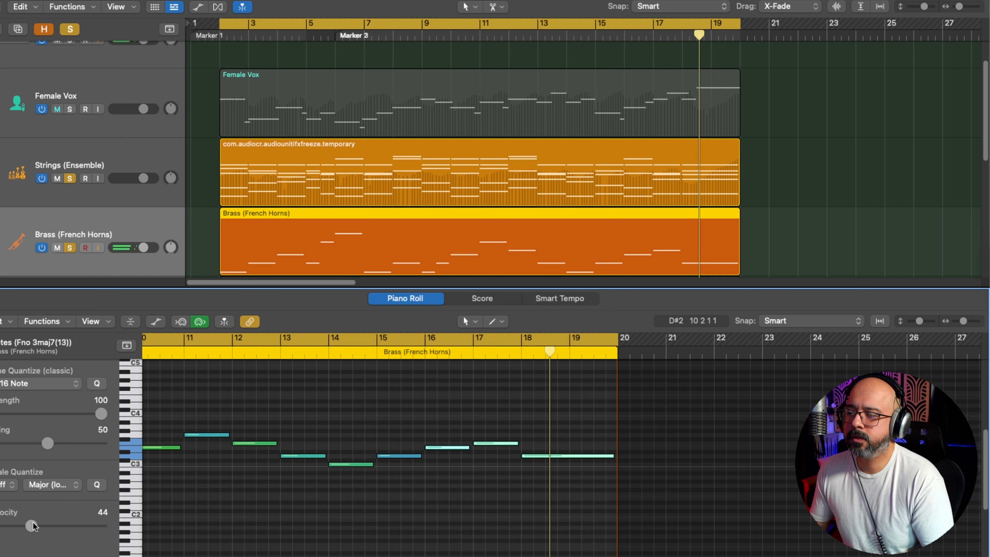
pyautogui.doubleClick(377, 353)
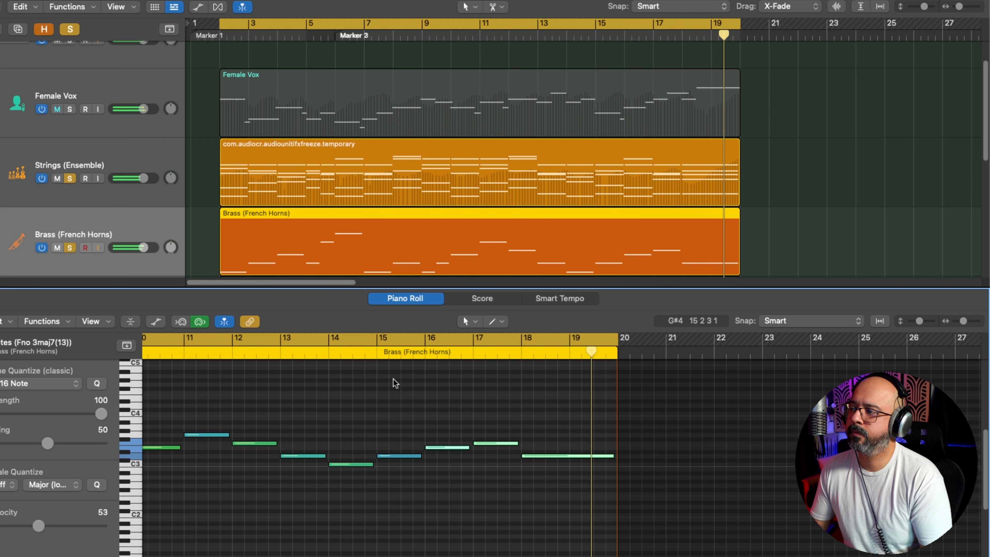
pyautogui.press('space')
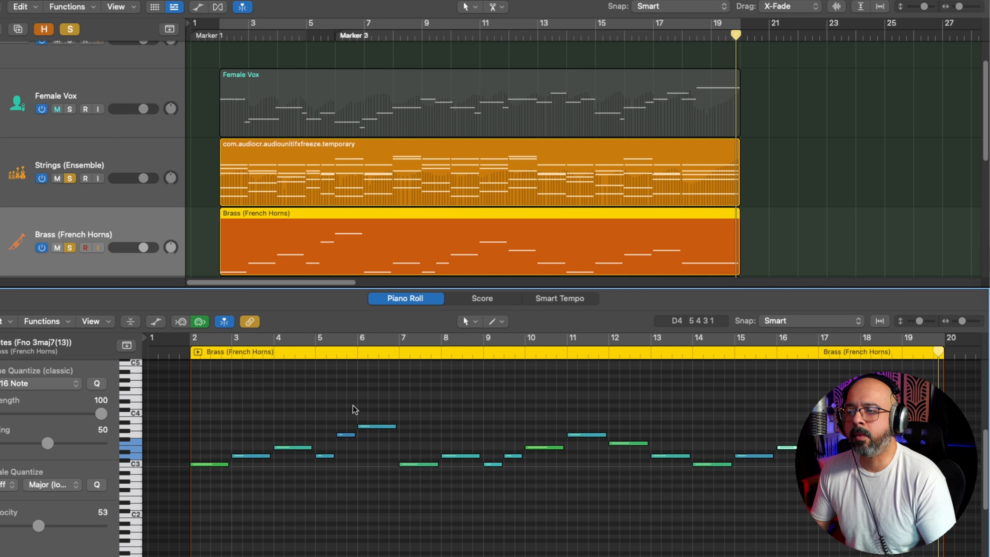
# Step: Show the MIDI automation lane for the French Horns region and set its parameter to Modulation
pyautogui.press('a')
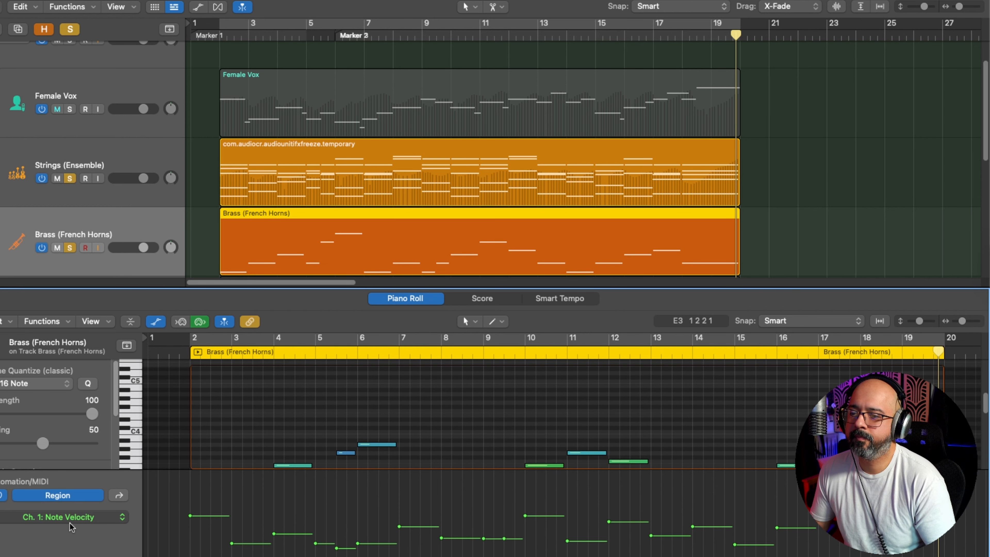
pyautogui.click(76, 516)
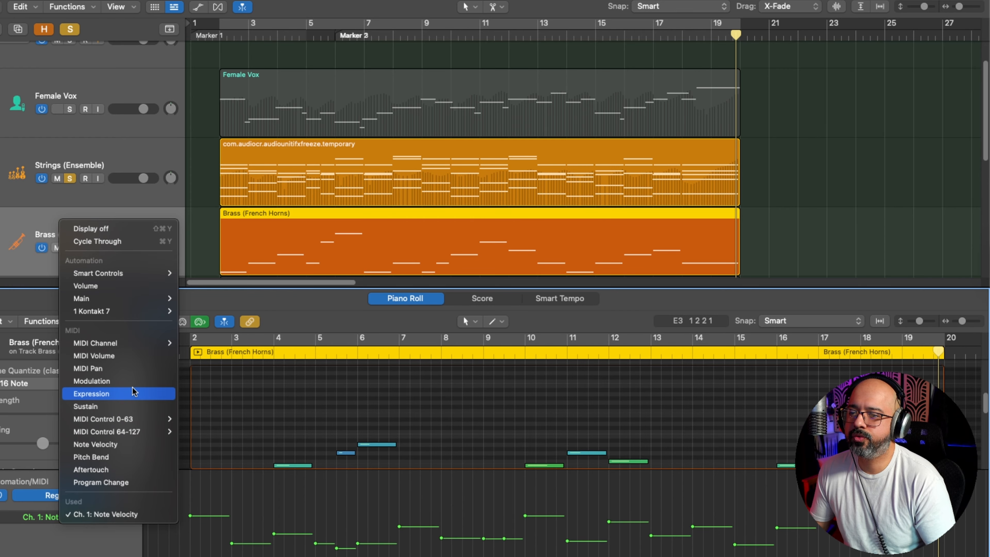
pyautogui.click(92, 393)
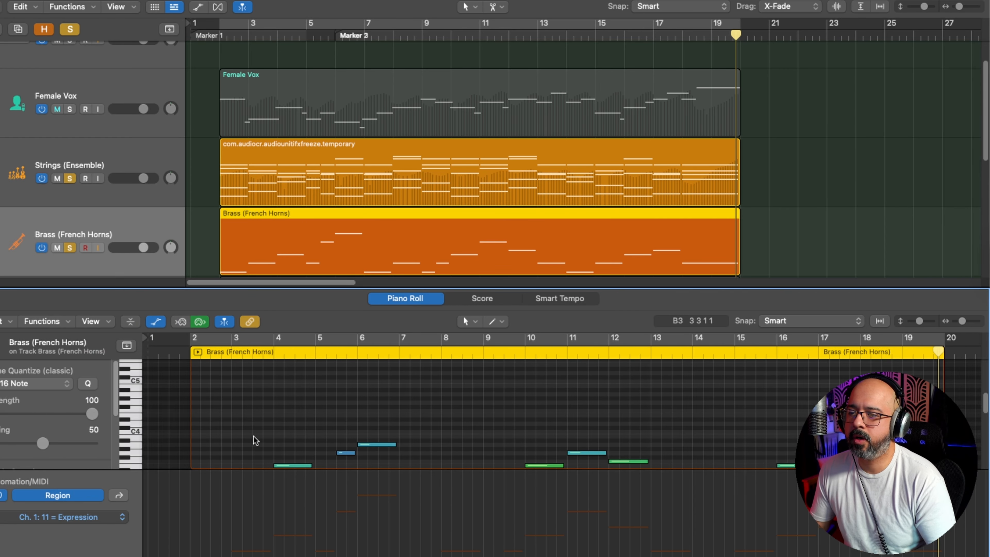
pyautogui.click(103, 517)
pyautogui.click(180, 435)
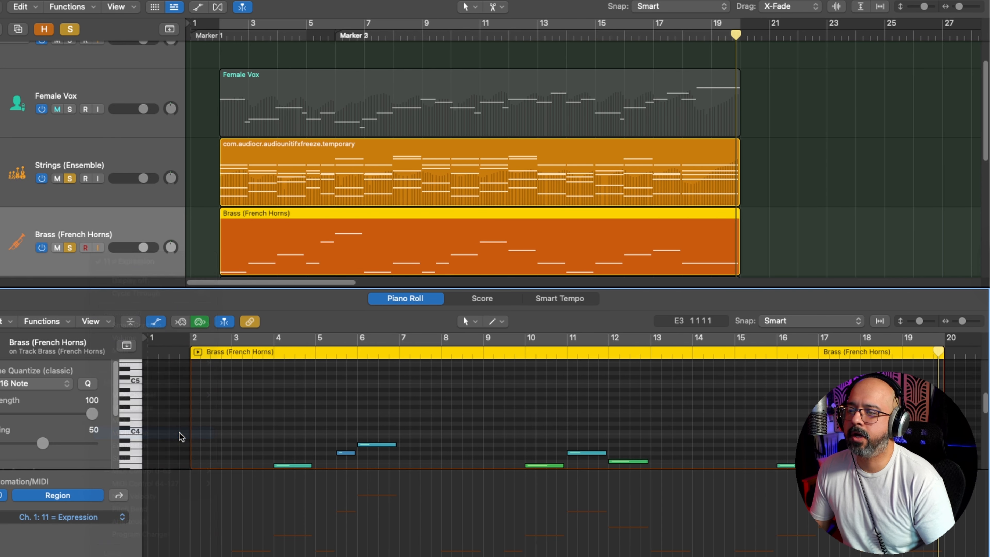
# Step: Draw modulation swells over bars 2 to 4, with peaks of about 84, 82 and 83 and dips to about 56 and 58
pyautogui.scroll(-3, 316, 421)
pyautogui.press('super+Right')
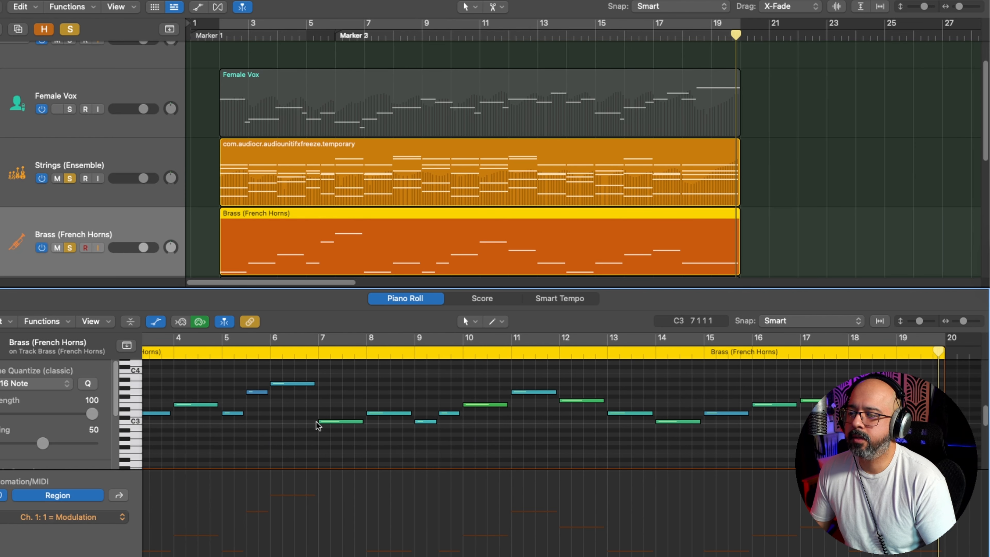
pyautogui.hscroll(-5, 316, 422)
pyautogui.press('super+Right')
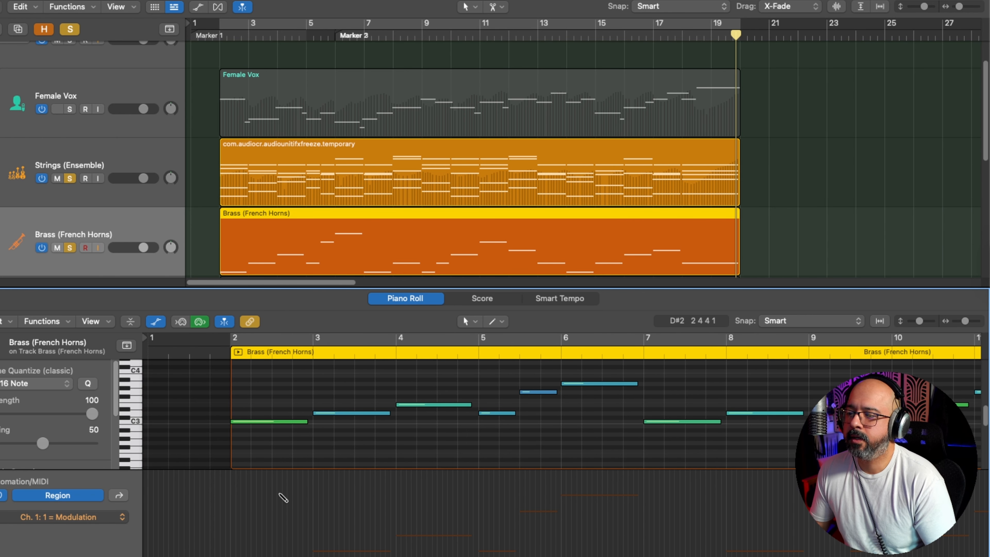
pyautogui.moveTo(308, 505)
pyautogui.mouseDown()
pyautogui.moveTo(259, 522)
pyautogui.moveTo(309, 503)
pyautogui.moveTo(320, 524)
pyautogui.moveTo(339, 527)
pyautogui.moveTo(389, 506)
pyautogui.moveTo(424, 524)
pyautogui.moveTo(472, 506)
pyautogui.mouseUp()
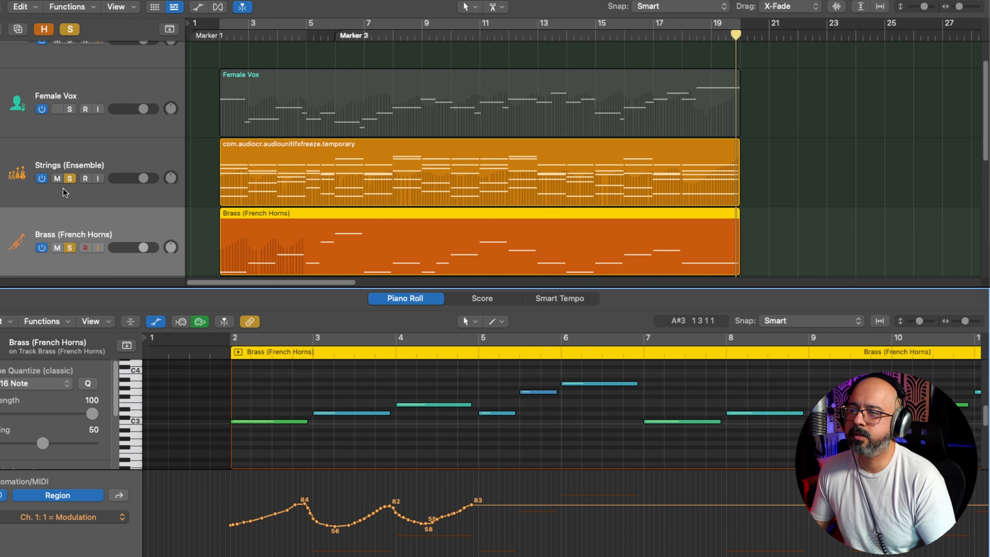
# Step: Unsolo the Strings to audition the French Horns alone, and solo the Strings again
pyautogui.click(69, 160)
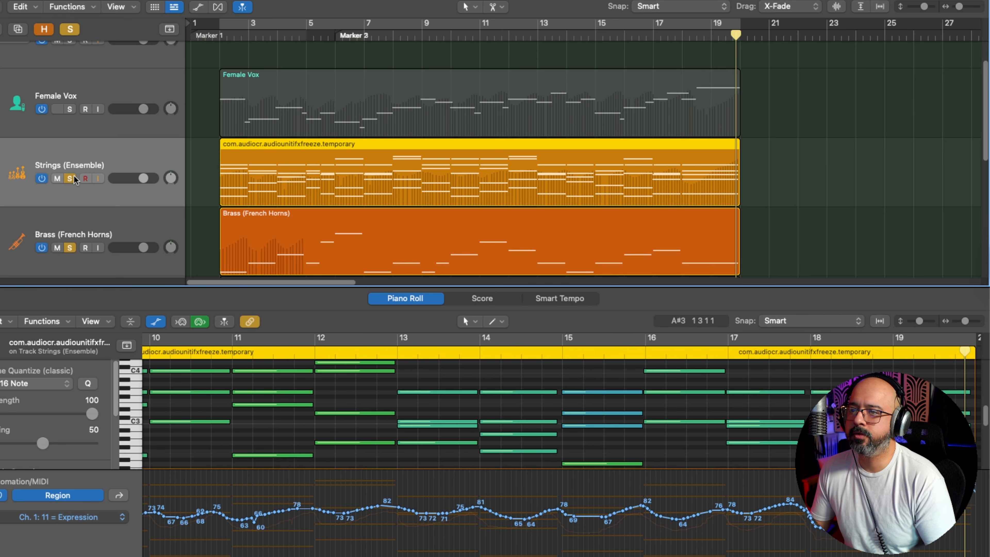
pyautogui.click(71, 178)
pyautogui.click(91, 215)
pyautogui.press('space')
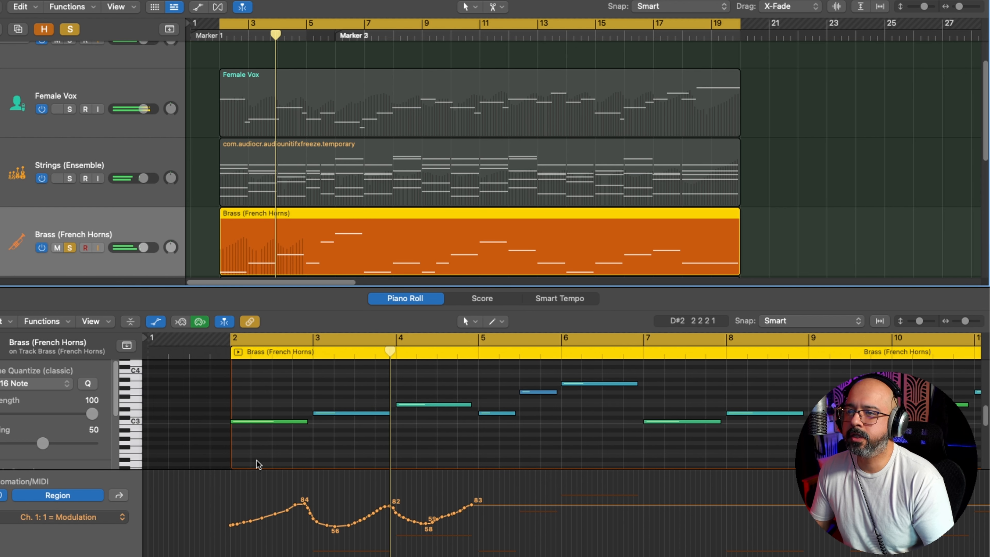
pyautogui.click(69, 178)
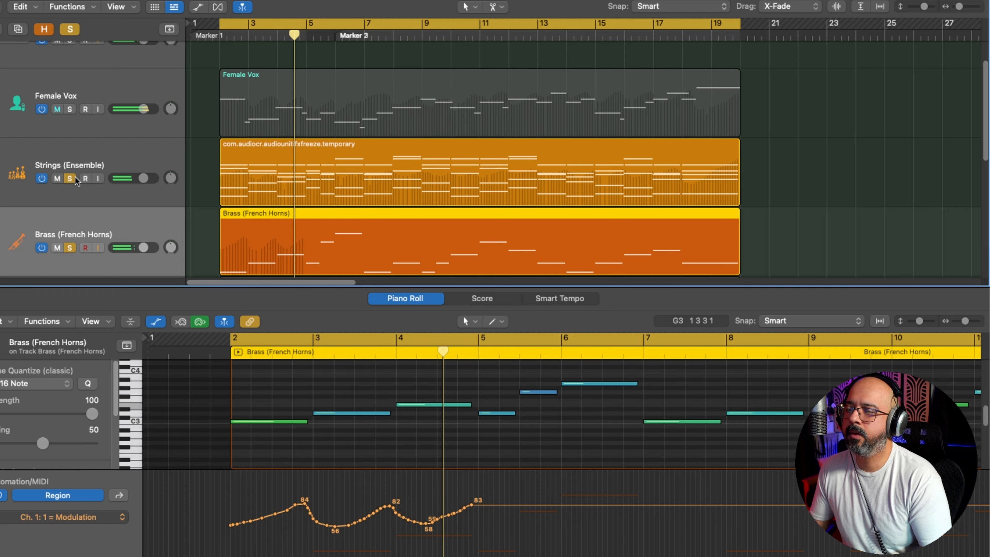
# Step: Raise all the modulation points over bars 2 to 4 by 12 and audition the passage from the start of the region
pyautogui.moveTo(511, 519); pyautogui.dragTo(200, 516)
pyautogui.hotkey('alt', 'Up')
pyautogui.hotkey('alt', 'Up')
pyautogui.hotkey('alt', 'Up')
pyautogui.hotkey('alt', 'Up')
pyautogui.hotkey('alt', 'Up')
pyautogui.hotkey('alt', 'Up')
pyautogui.hotkey('alt', 'Up')
pyautogui.hotkey('alt', 'Up')
pyautogui.hotkey('alt', 'Up')
pyautogui.hotkey('alt', 'Up')
pyautogui.hotkey('alt', 'Up')
pyautogui.hotkey('alt', 'Up')
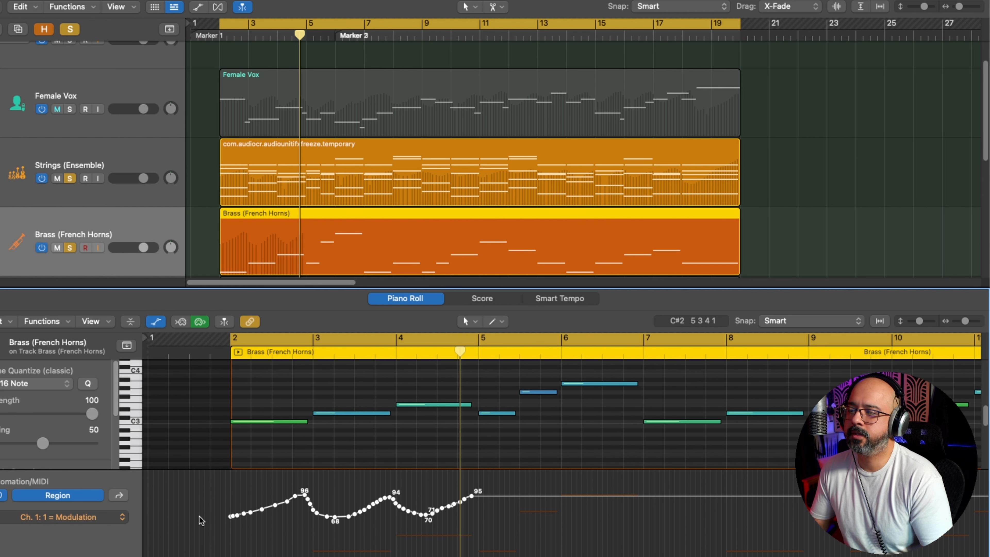
pyautogui.press('space')
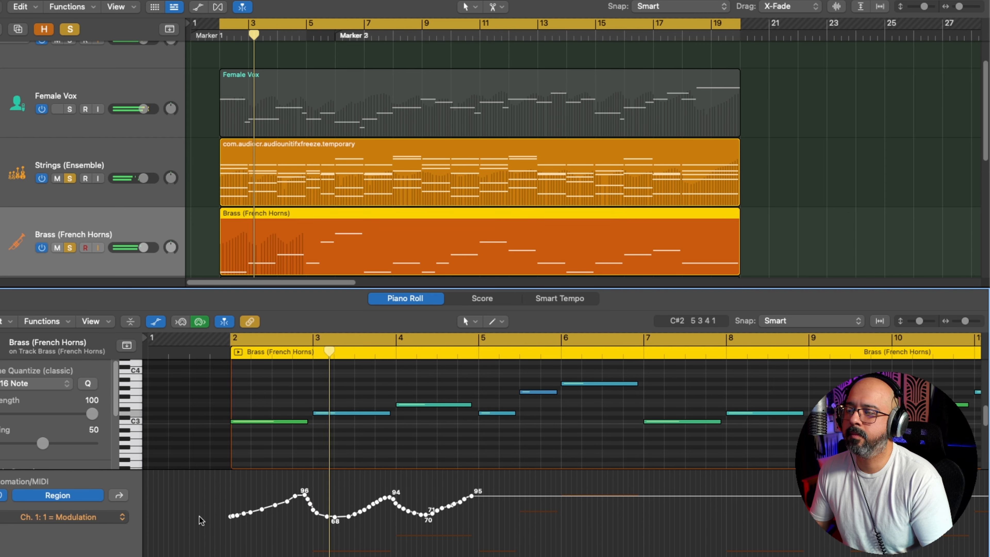
pyautogui.click(322, 529)
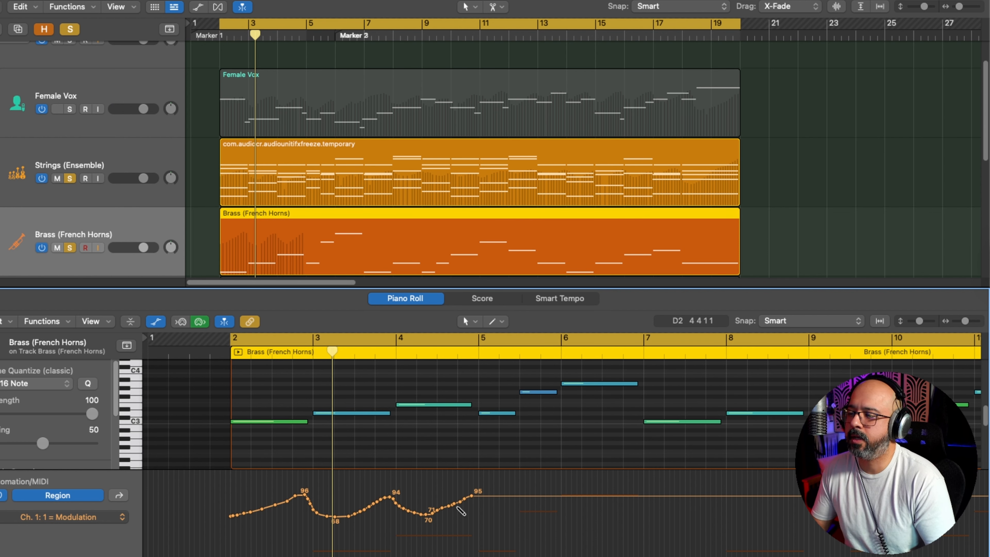
# Step: Extend the modulation swells over bars 5 to 7, peaking at about 86, 88 and 88, with dips to about 56, 59 and 53
pyautogui.click(467, 499)
pyautogui.moveTo(473, 510)
pyautogui.mouseDown()
pyautogui.moveTo(480, 525)
pyautogui.moveTo(501, 527)
pyautogui.moveTo(562, 504)
pyautogui.mouseUp()
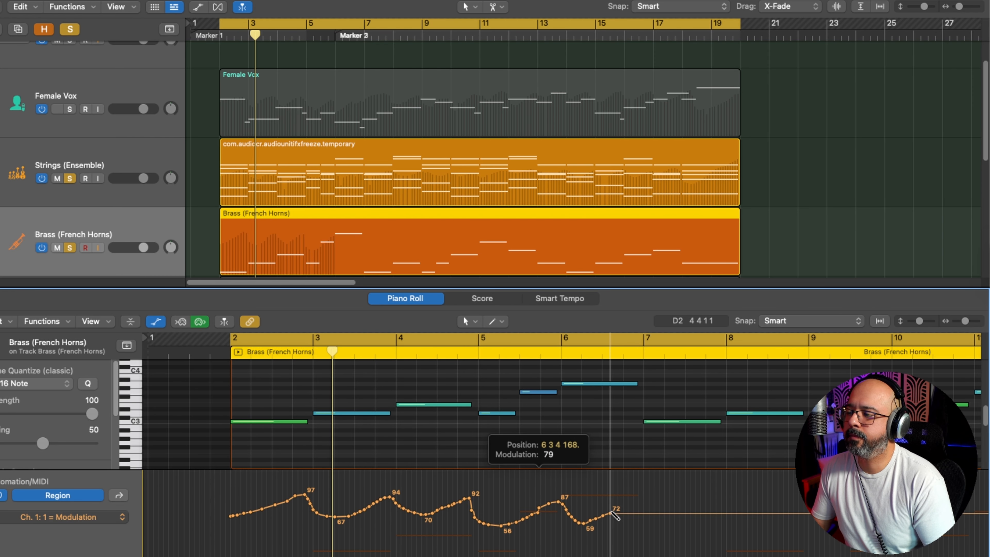
pyautogui.moveTo(641, 504); pyautogui.dragTo(661, 500)
pyautogui.hscroll(5, 577, 506)
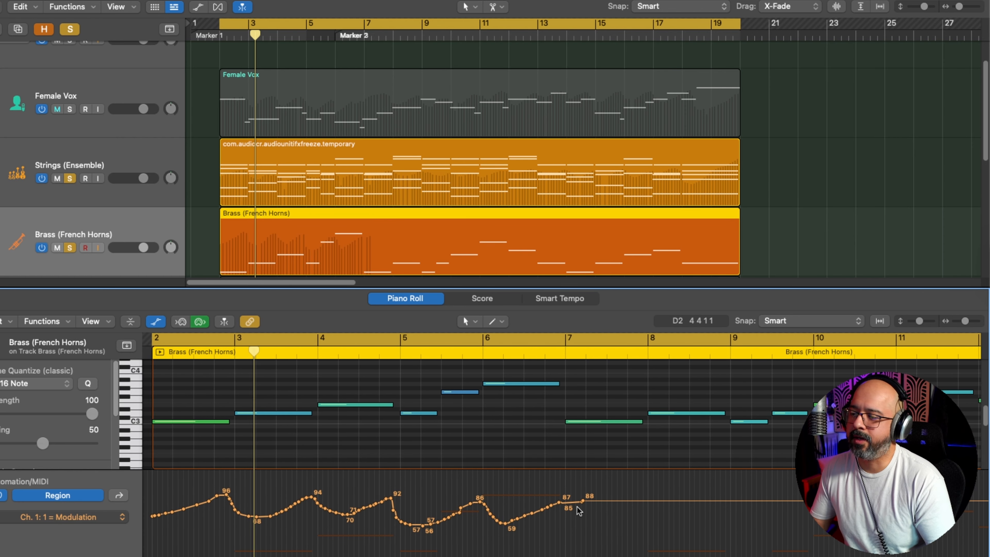
pyautogui.moveTo(527, 507)
pyautogui.mouseDown()
pyautogui.moveTo(540, 501)
pyautogui.moveTo(603, 517)
pyautogui.mouseUp()
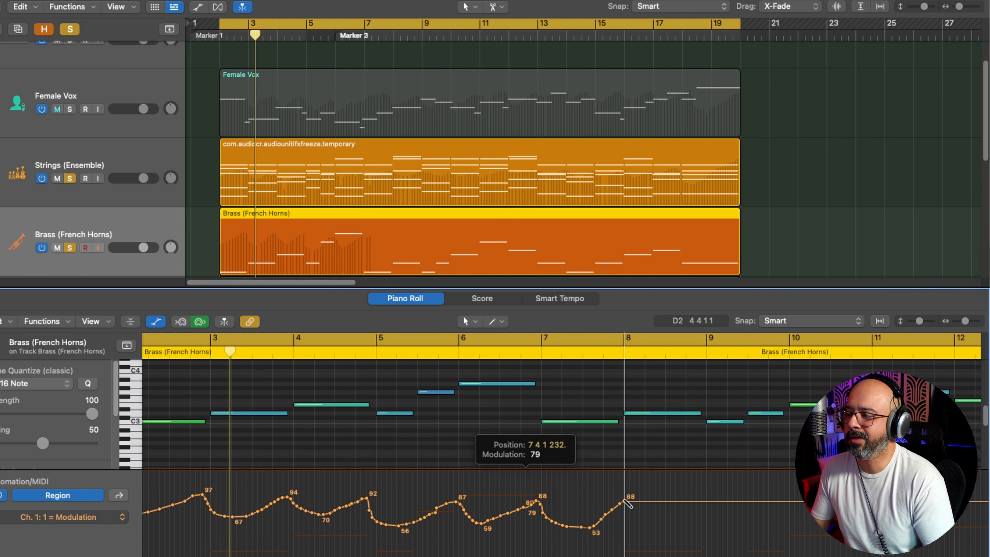
# Step: Continue the modulation swells over bars 8 to 12, peaking at about 83, 85, 82, 85 and 82, with dips between about 57 and 65
pyautogui.hscroll(9, 630, 499)
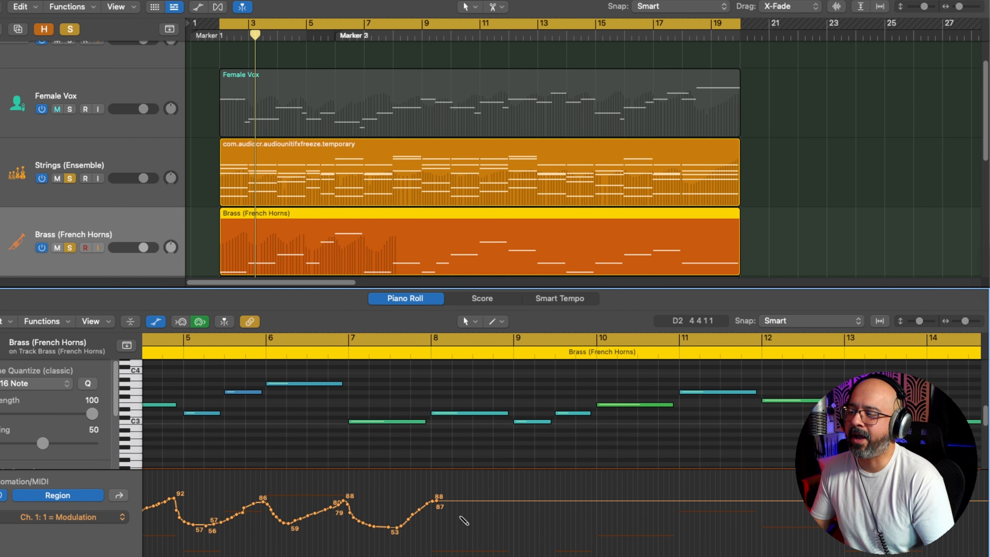
pyautogui.moveTo(426, 503)
pyautogui.mouseDown()
pyautogui.moveTo(469, 525)
pyautogui.moveTo(514, 505)
pyautogui.moveTo(546, 522)
pyautogui.moveTo(594, 494)
pyautogui.mouseUp()
pyautogui.hscroll(5, 594, 495)
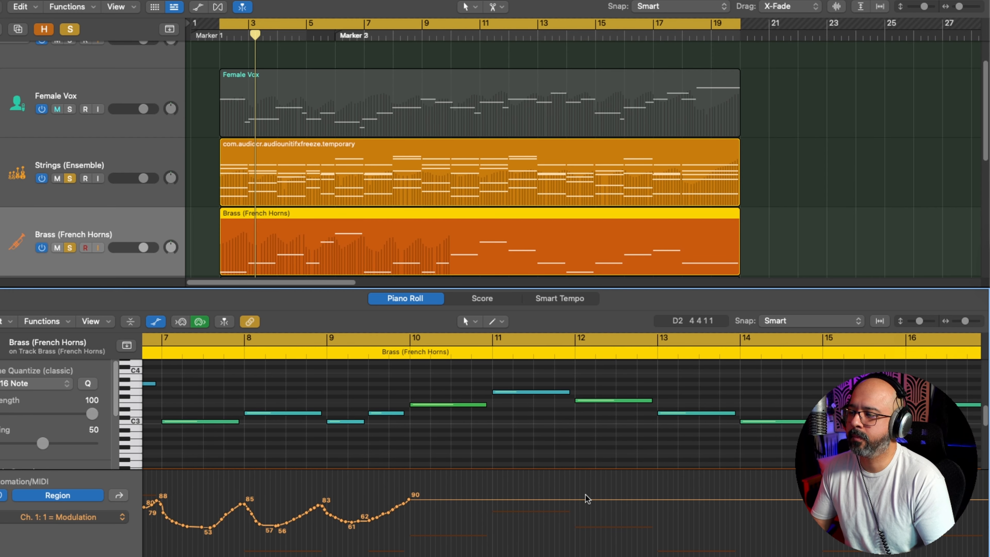
pyautogui.moveTo(389, 513)
pyautogui.mouseDown()
pyautogui.moveTo(485, 504)
pyautogui.moveTo(439, 521)
pyautogui.moveTo(489, 511)
pyautogui.moveTo(509, 521)
pyautogui.moveTo(555, 506)
pyautogui.moveTo(599, 518)
pyautogui.moveTo(637, 507)
pyautogui.mouseUp()
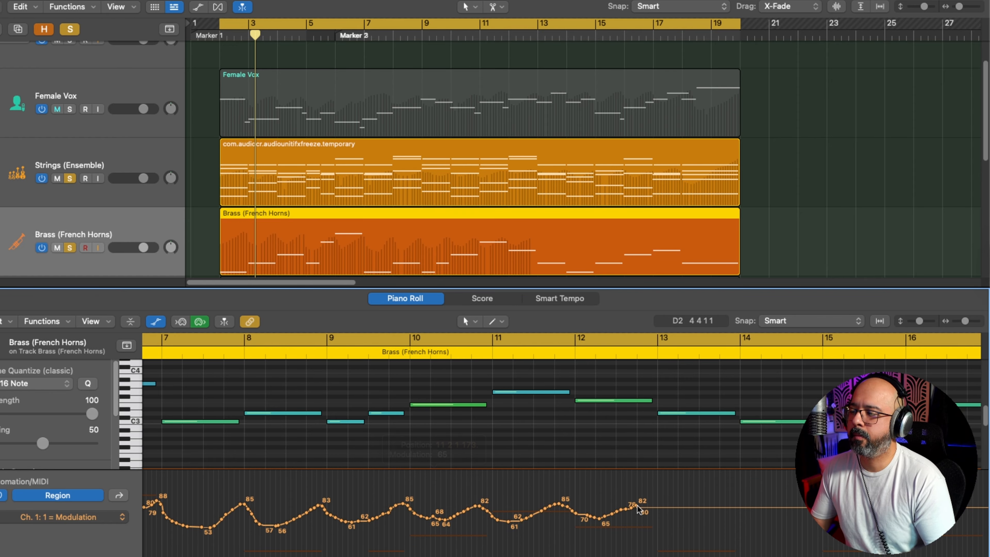
# Step: Draw modulation swells over bars 12 to 14, with peaks of about 87, 98 and 89 and dips to about 69
pyautogui.hscroll(3, 637, 506)
pyautogui.hscroll(2, 638, 507)
pyautogui.moveTo(387, 516)
pyautogui.mouseDown()
pyautogui.moveTo(453, 505)
pyautogui.moveTo(498, 515)
pyautogui.moveTo(532, 502)
pyautogui.moveTo(625, 506)
pyautogui.moveTo(625, 514)
pyautogui.mouseUp()
pyautogui.hscroll(2, 482, 510)
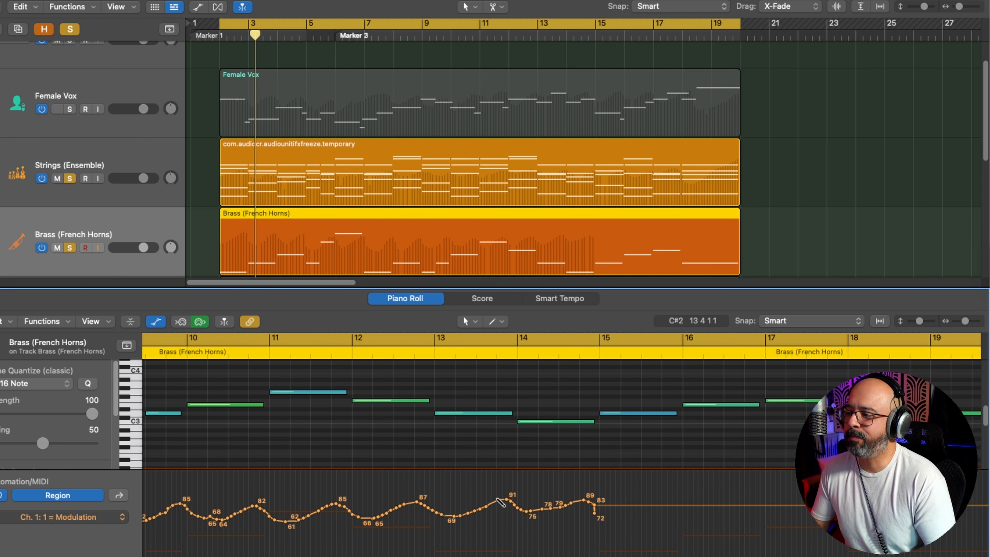
pyautogui.moveTo(489, 508)
pyautogui.mouseDown()
pyautogui.moveTo(506, 498)
pyautogui.moveTo(538, 517)
pyautogui.mouseUp()
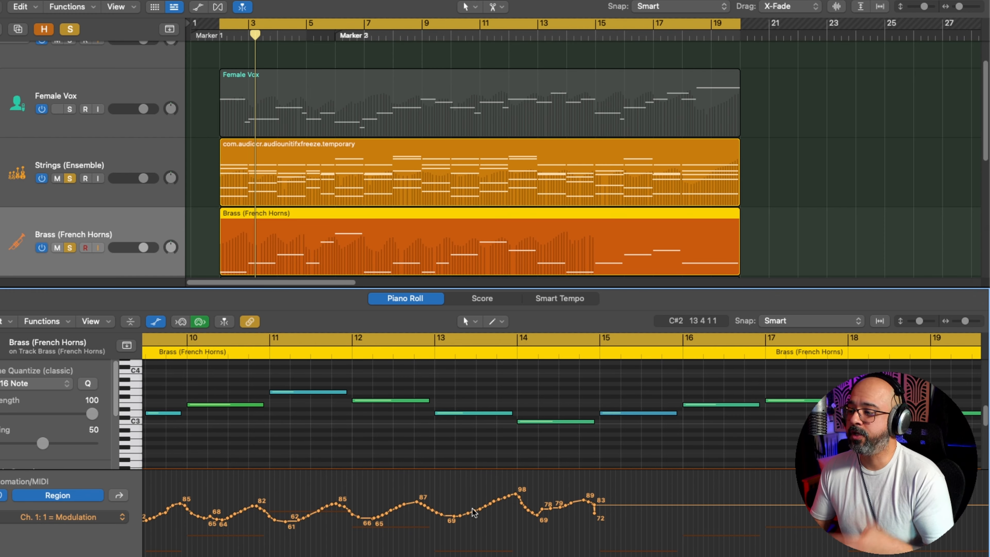
# Step: Redraw the modulation over bars 13 to 15 with peaks of about 101, 98 and 94, and lower it to about 60 by bar 17
pyautogui.moveTo(472, 515)
pyautogui.mouseDown()
pyautogui.moveTo(495, 492)
pyautogui.moveTo(528, 514)
pyautogui.moveTo(587, 499)
pyautogui.moveTo(665, 503)
pyautogui.mouseUp()
pyautogui.hscroll(3, 665, 504)
pyautogui.moveTo(410, 496)
pyautogui.mouseDown()
pyautogui.moveTo(421, 501)
pyautogui.moveTo(410, 492)
pyautogui.mouseUp()
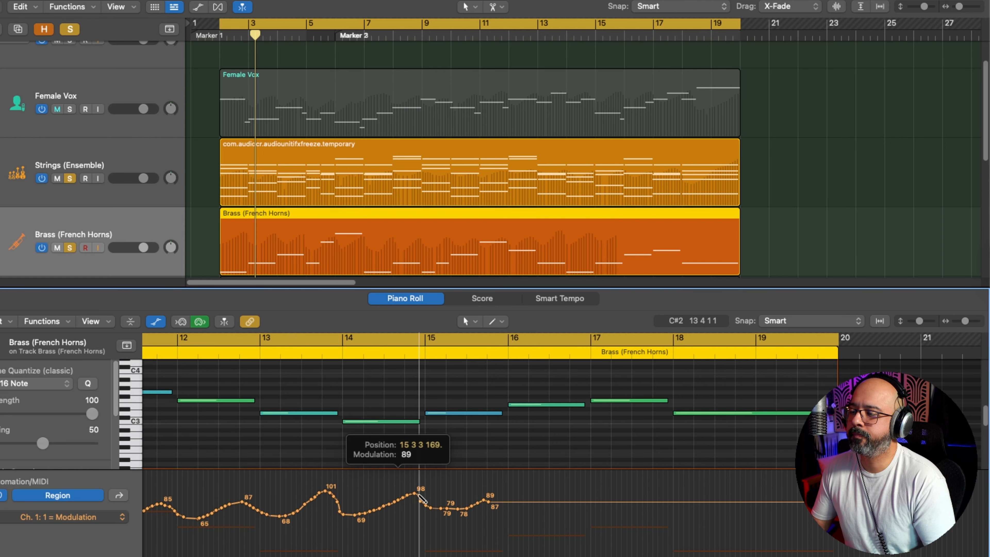
pyautogui.moveTo(497, 502)
pyautogui.mouseDown()
pyautogui.moveTo(510, 507)
pyautogui.moveTo(500, 499)
pyautogui.moveTo(508, 496)
pyautogui.moveTo(591, 521)
pyautogui.mouseUp()
# Step: Raise the French Horns modulation points from bar 5 to bar 13 together by 10, keeping the swell shape
pyautogui.scroll(-5, 554, 502)
pyautogui.hscroll(-5, 556, 505)
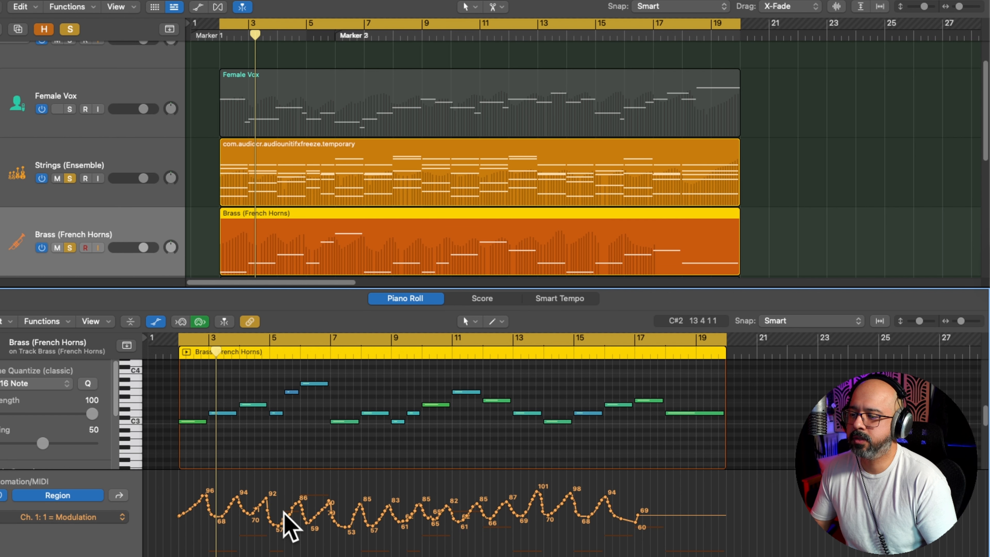
pyautogui.moveTo(269, 535); pyautogui.dragTo(523, 495)
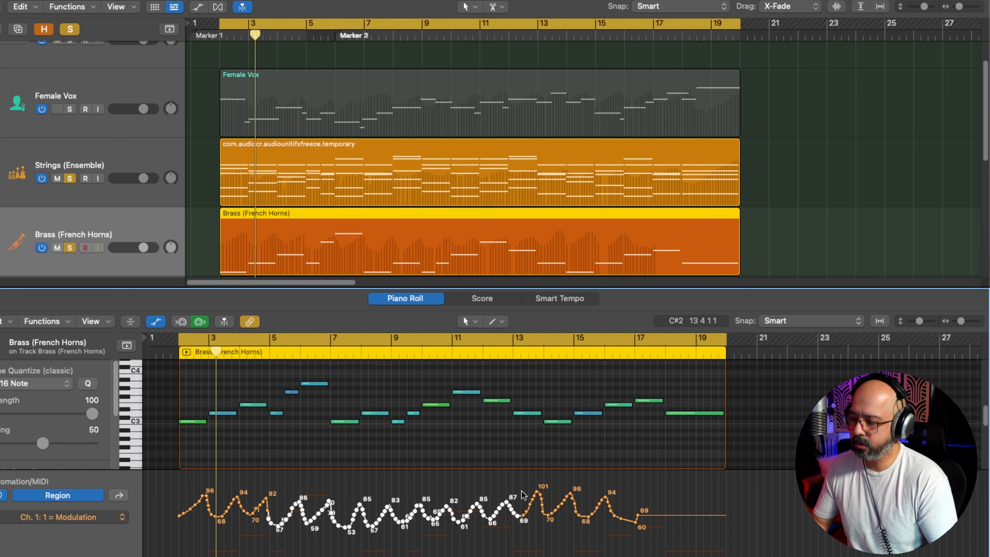
pyautogui.hotkey('alt', 'Up')
pyautogui.hotkey('alt', 'Up')
pyautogui.hotkey('alt', 'Up')
pyautogui.hotkey('alt', 'Up')
pyautogui.hotkey('alt', 'Up')
pyautogui.hotkey('alt', 'Up')
pyautogui.hotkey('alt', 'Up')
pyautogui.hotkey('alt', 'Up')
pyautogui.hotkey('alt', 'Up')
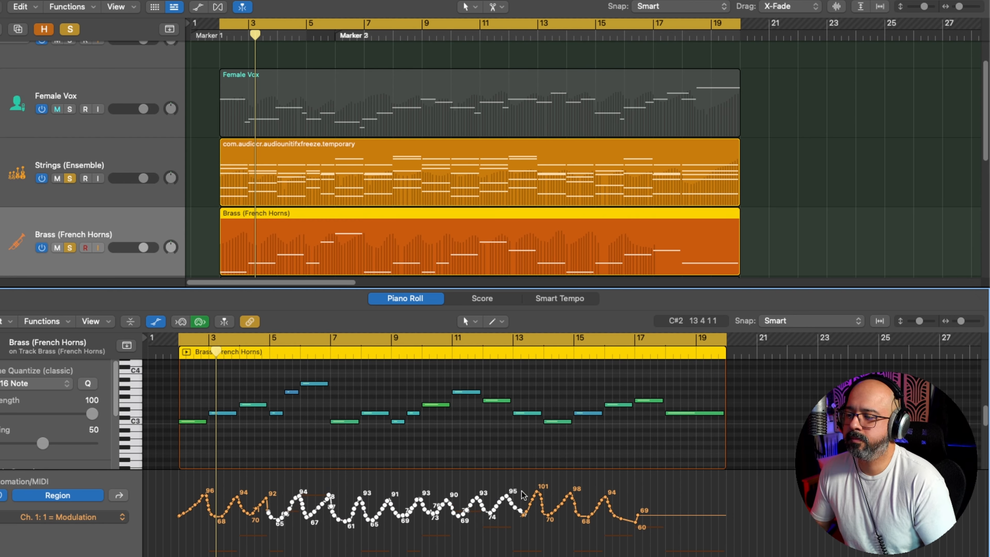
pyautogui.hotkey('alt', 'Up')
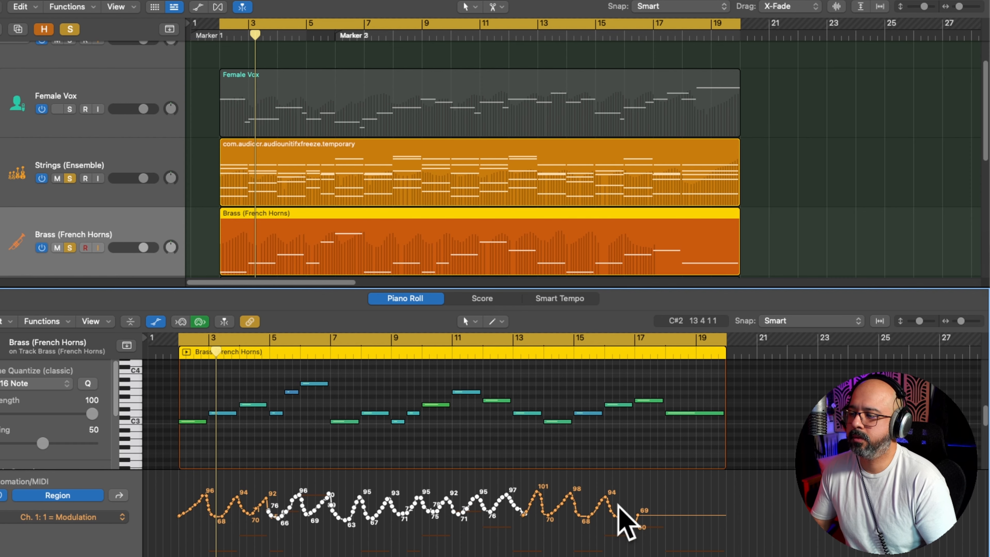
# Step: Redraw the modulation swells over bars 15 to 17 with peaks of about 95, 92 and 90 and dips to about 69 and 65
pyautogui.scroll(10, 624, 515)
pyautogui.hscroll(3, 619, 510)
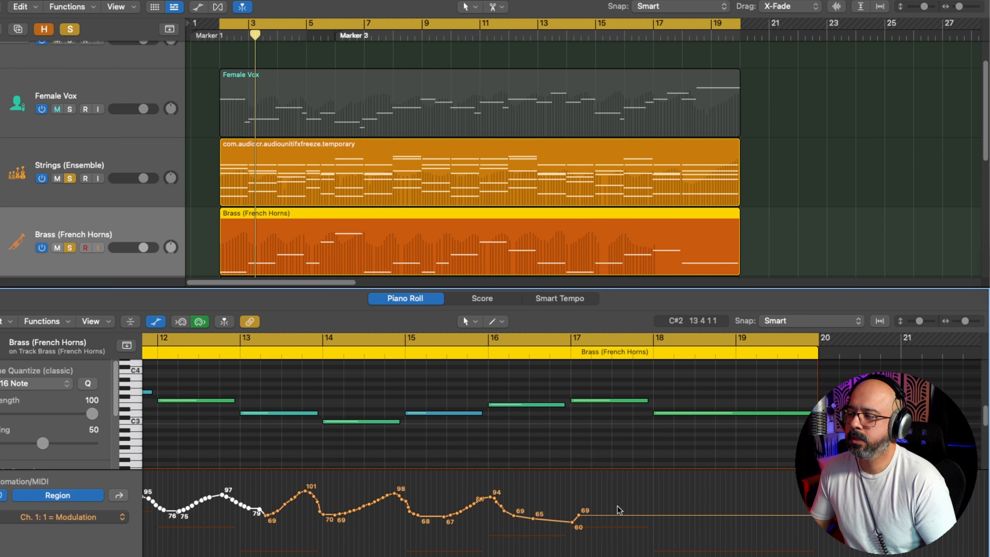
pyautogui.moveTo(477, 496); pyautogui.dragTo(486, 494)
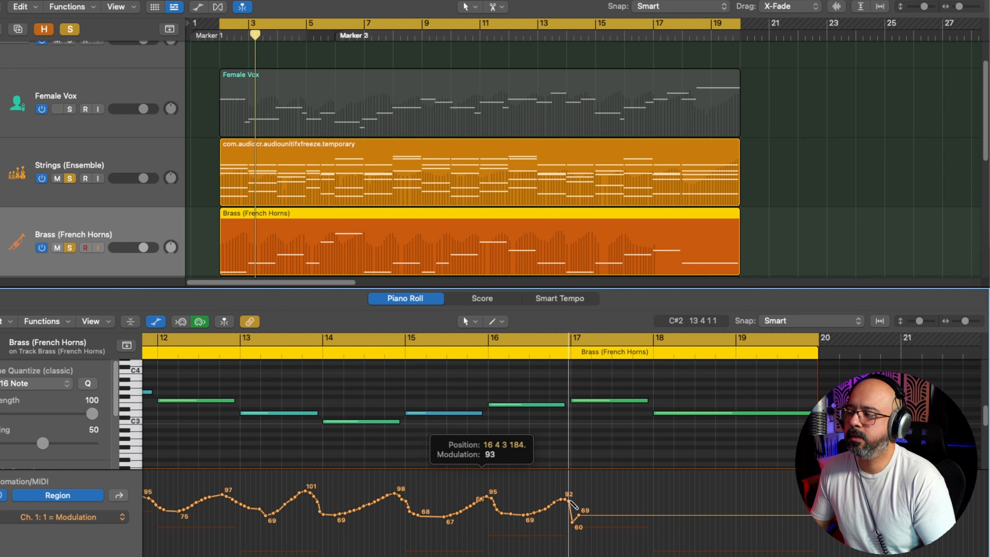
pyautogui.moveTo(583, 514)
pyautogui.mouseDown()
pyautogui.moveTo(608, 516)
pyautogui.moveTo(641, 500)
pyautogui.mouseUp()
pyautogui.hscroll(10, 637, 503)
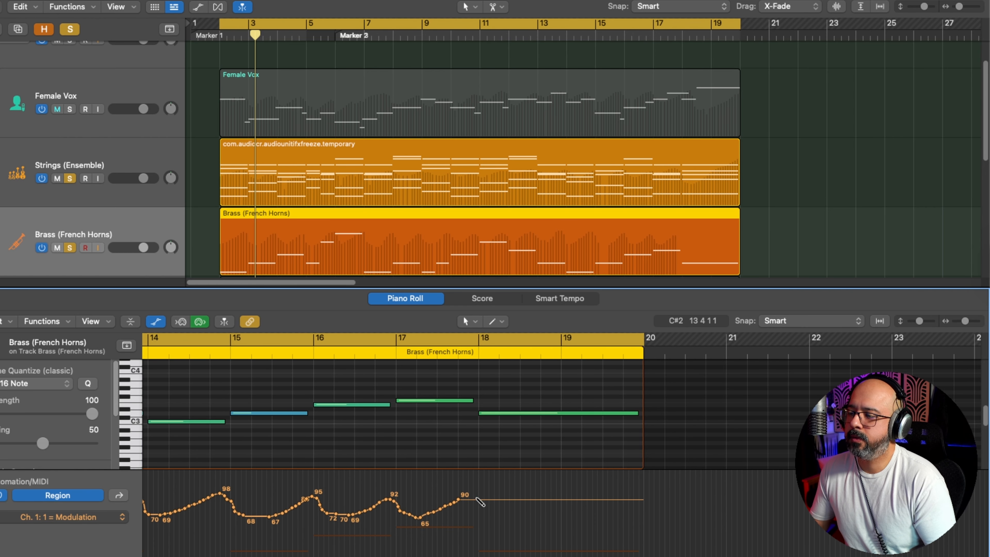
# Step: Draw the final modulation swell over bars 18 and 19, dipping to about 61 and climbing until the region's end
pyautogui.moveTo(463, 501); pyautogui.dragTo(527, 521)
pyautogui.moveTo(640, 487); pyautogui.dragTo(658, 482)
pyautogui.hscroll(-1, 490, 485)
pyautogui.scroll(-5, 490, 484)
pyautogui.scroll(3, 491, 484)
pyautogui.scroll(5, 490, 485)
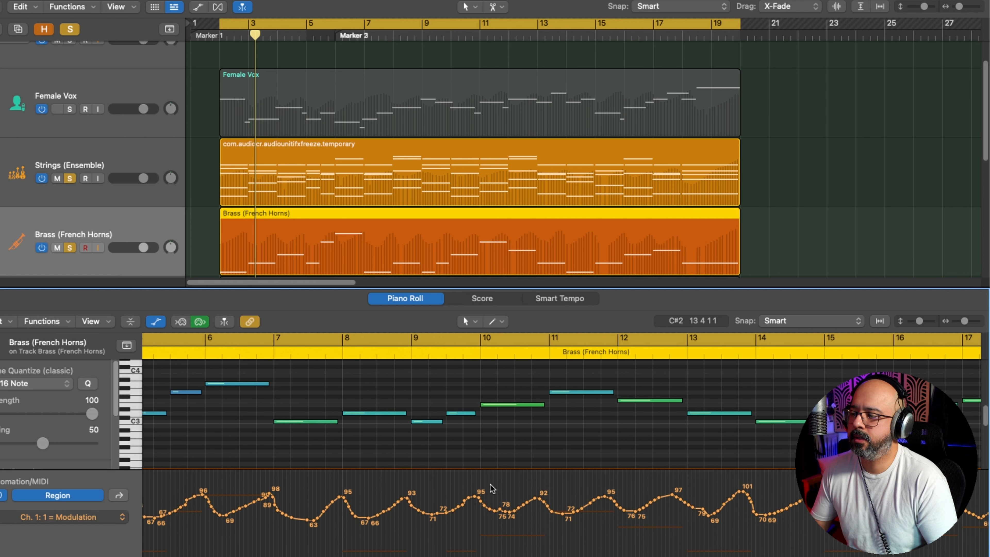
# Step: Play the French Horns together with the Strings, restarting from the beginning of the region
pyautogui.scroll(-5, 491, 484)
pyautogui.press('space')
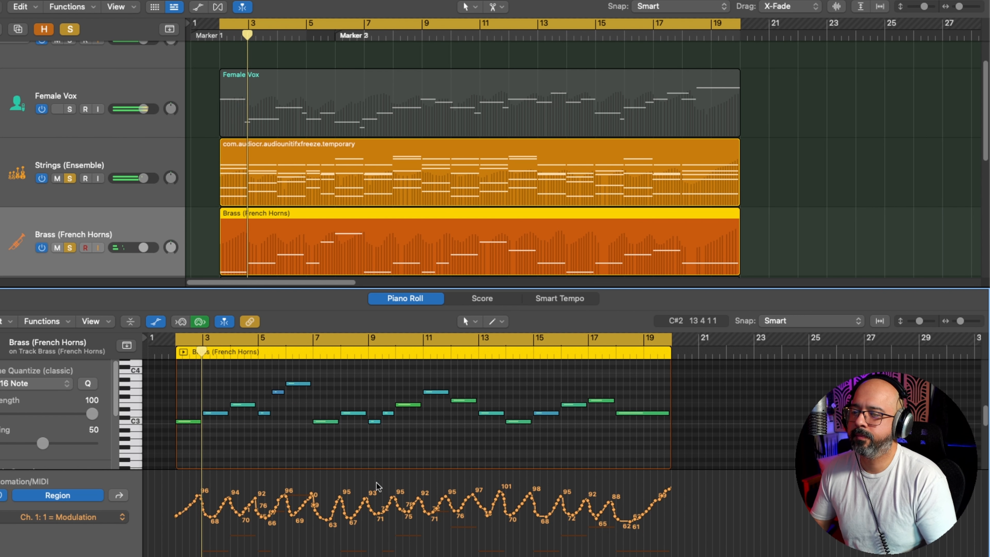
pyautogui.scroll(1, 343, 468)
pyautogui.scroll(8, 343, 468)
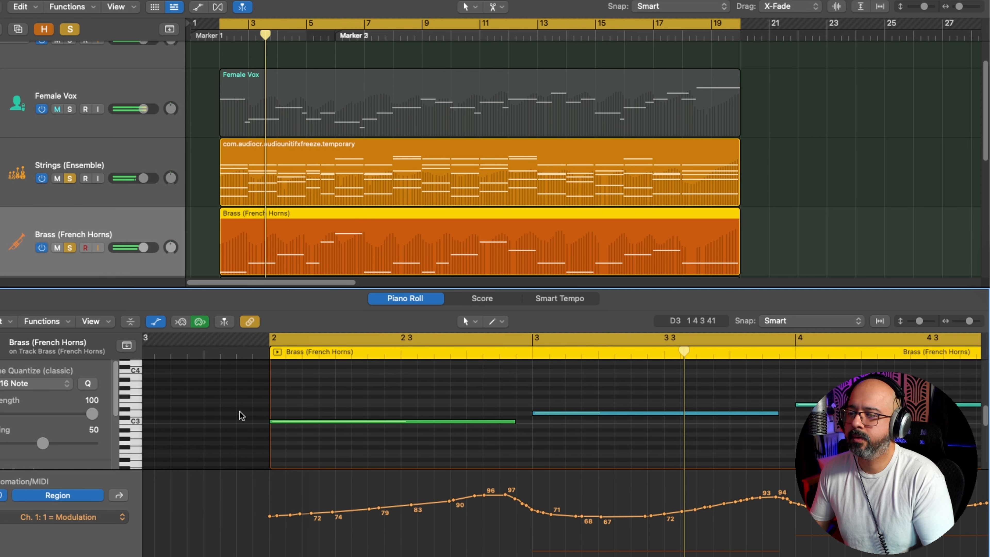
pyautogui.click(238, 350)
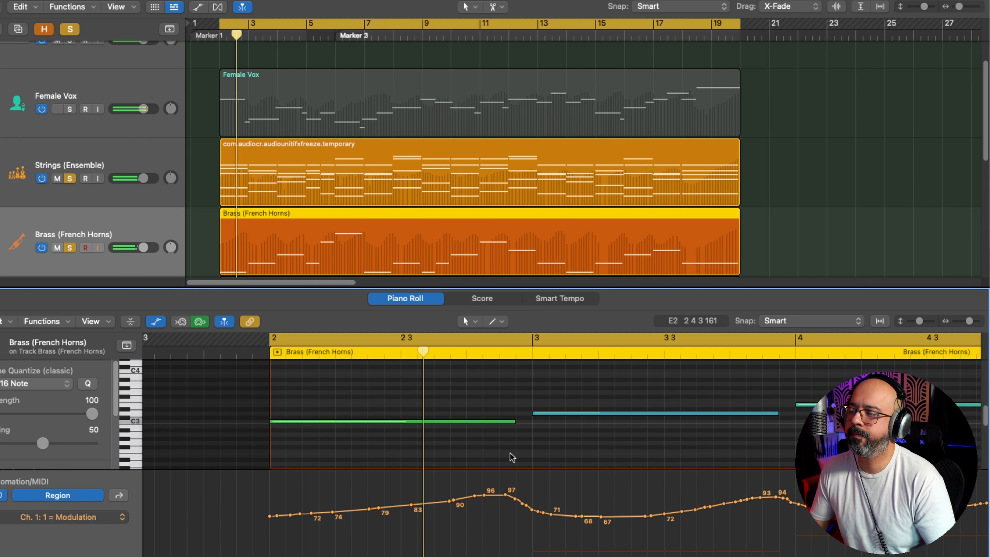
# Step: Redraw the bar 4 modulation during playback with a shallower dip to about 74 and a peak of about 87
pyautogui.scroll(-8, 508, 454)
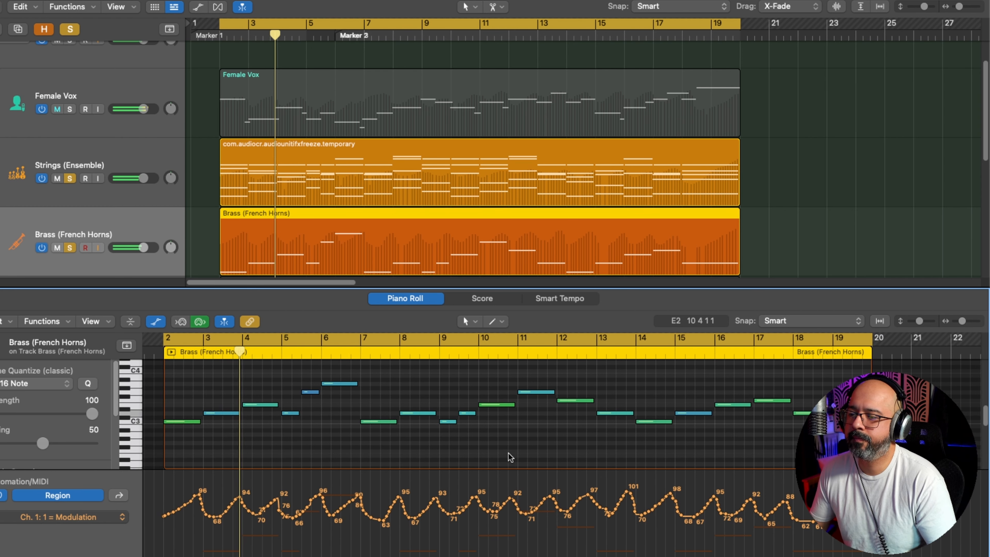
pyautogui.scroll(10, 410, 470)
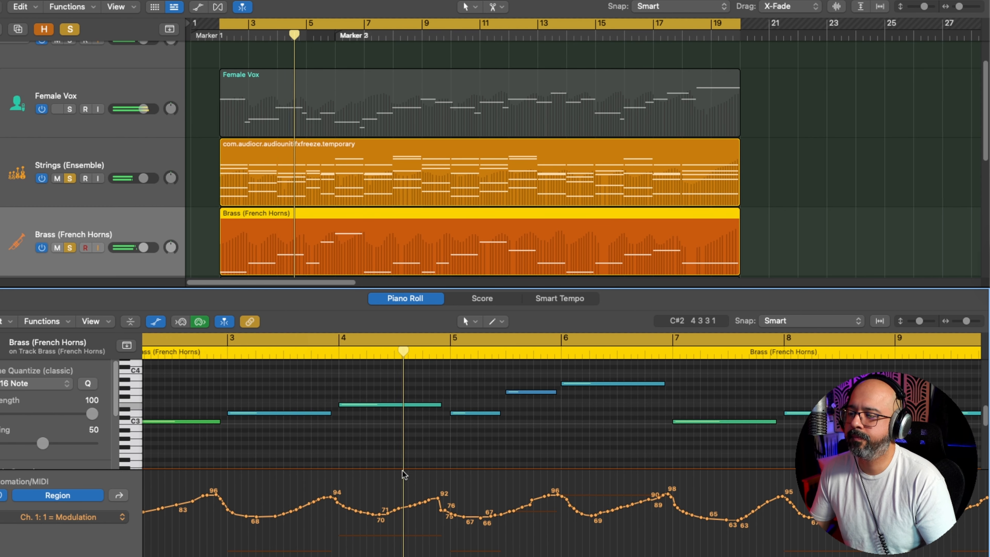
pyautogui.moveTo(339, 505); pyautogui.dragTo(449, 506)
pyautogui.scroll(-5, 397, 514)
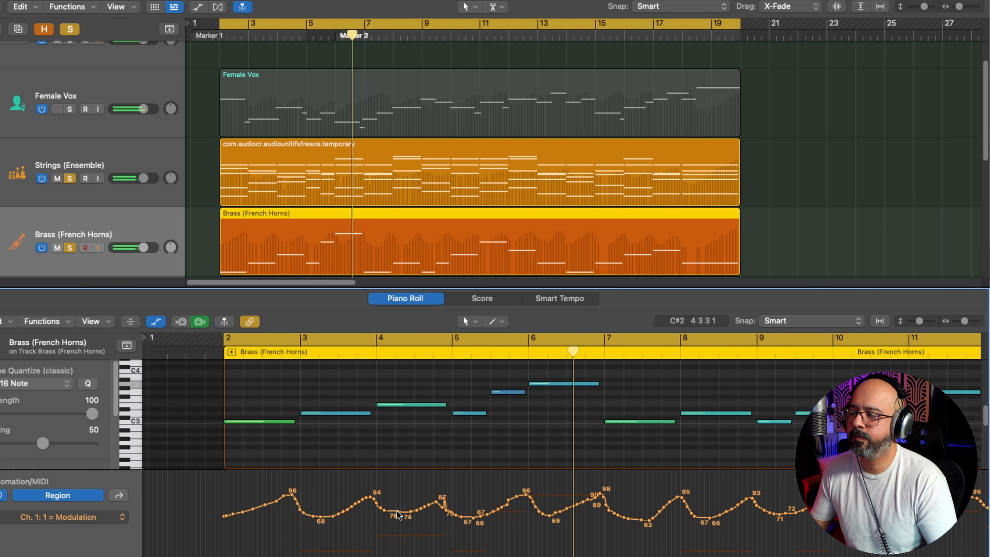
# Step: Redraw the modulation curve from the middle of bar 7 into bar 8
pyautogui.hscroll(3, 398, 514)
pyautogui.hscroll(7, 396, 514)
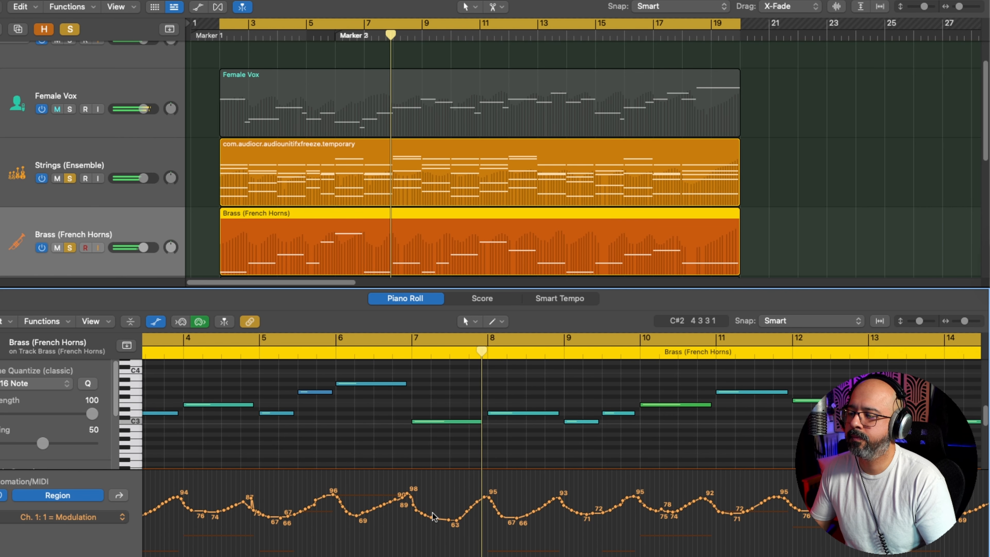
pyautogui.scroll(4, 433, 517)
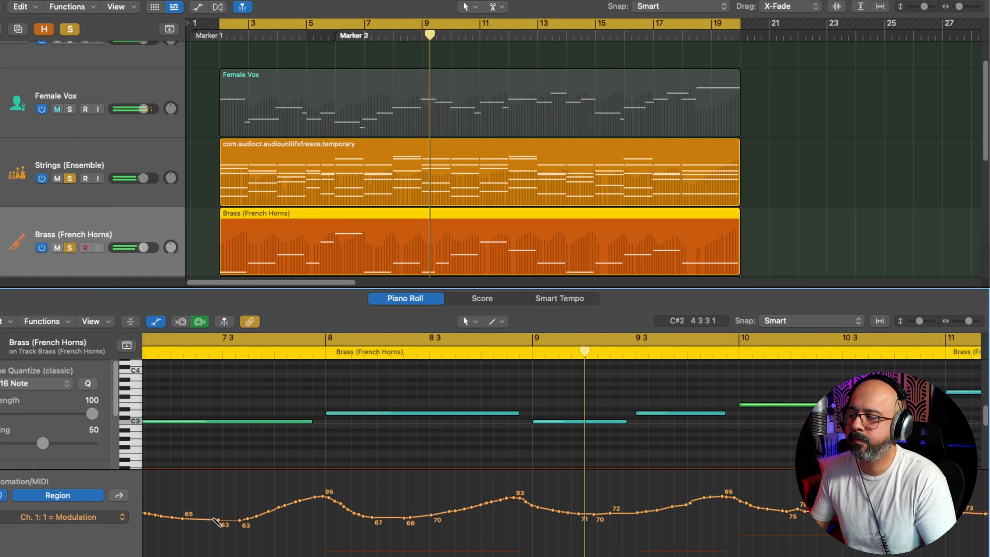
pyautogui.moveTo(228, 520)
pyautogui.mouseDown()
pyautogui.moveTo(302, 499)
pyautogui.moveTo(373, 519)
pyautogui.mouseUp()
# Step: Redraw the bar 13 modulation with a dip to about 76 and a peak of about 94, and raise the bar 17 dip to about 69
pyautogui.scroll(4, 373, 519)
pyautogui.scroll(-6, 373, 520)
pyautogui.hscroll(10, 373, 519)
pyautogui.hscroll(5, 373, 519)
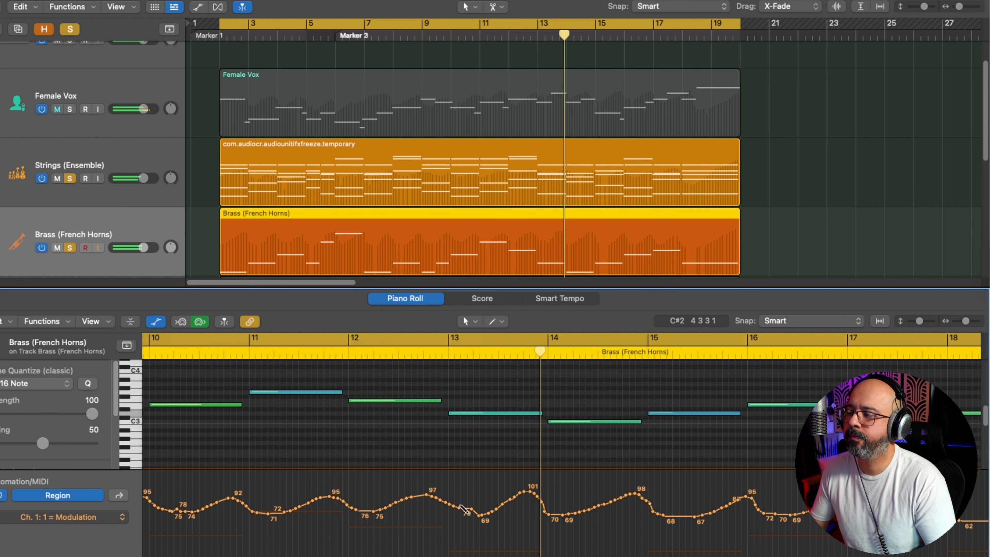
pyautogui.moveTo(450, 506); pyautogui.dragTo(542, 496)
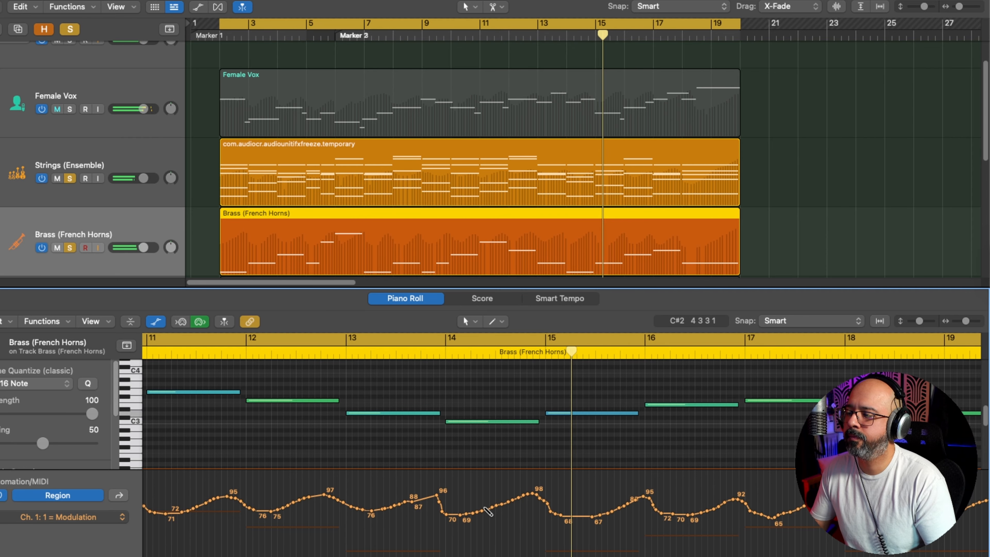
pyautogui.moveTo(405, 501); pyautogui.dragTo(434, 499)
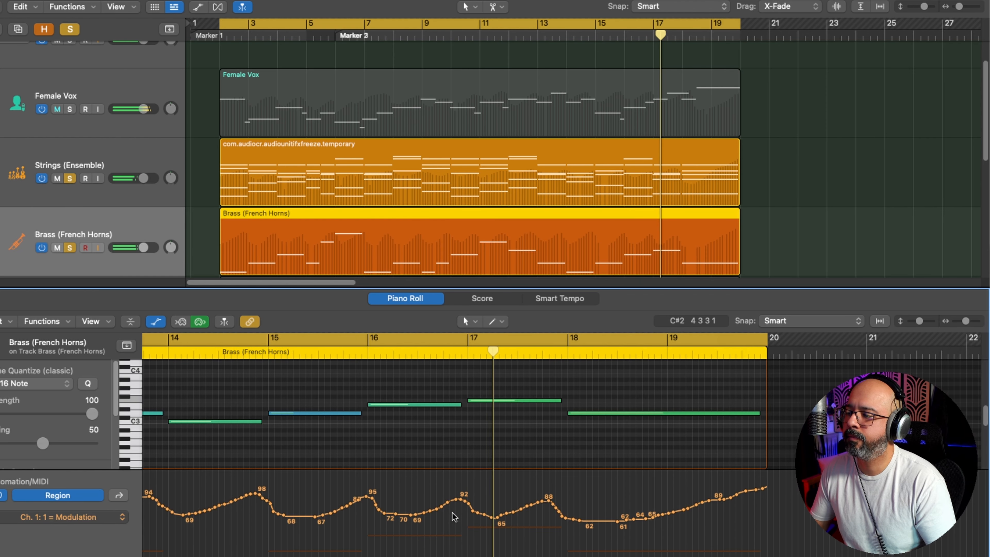
pyautogui.moveTo(454, 498); pyautogui.dragTo(521, 514)
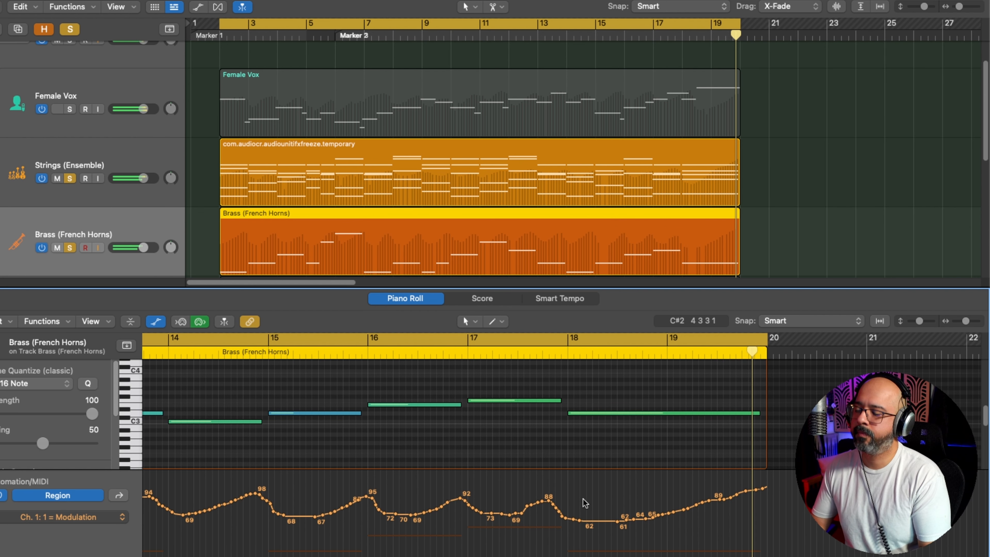
# Step: Turn off the cycle range and switch the French Horns region's MIDI lane to Expression
pyautogui.press('c')
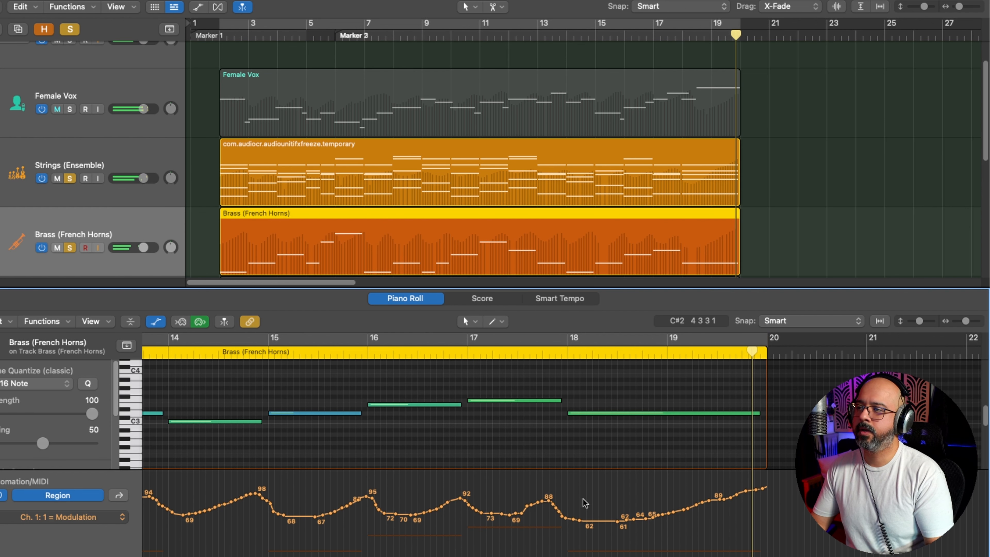
pyautogui.click(94, 517)
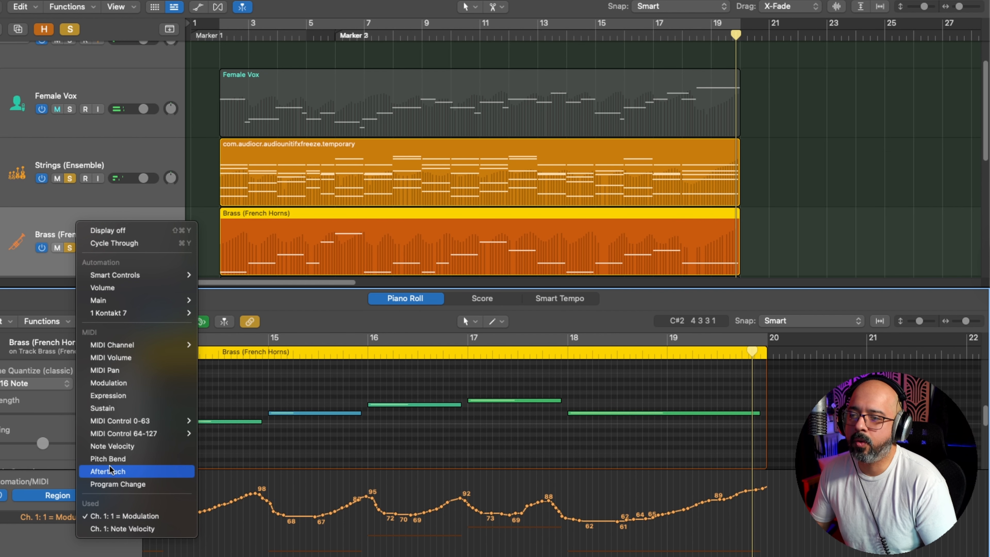
pyautogui.click(117, 395)
pyautogui.hscroll(-6, 288, 495)
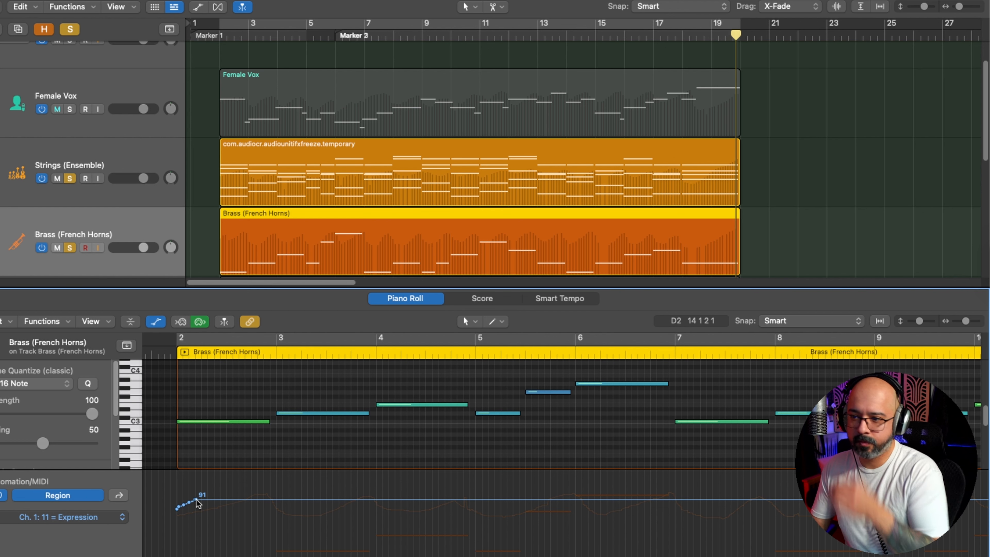
# Step: Draw expression swells over bars 2 to 8, peaking at about 101 to 105, with dips between about 81 and 91
pyautogui.moveTo(198, 503)
pyautogui.mouseDown()
pyautogui.moveTo(266, 484)
pyautogui.moveTo(293, 518)
pyautogui.moveTo(368, 490)
pyautogui.moveTo(520, 502)
pyautogui.moveTo(558, 492)
pyautogui.moveTo(590, 505)
pyautogui.mouseUp()
pyautogui.hscroll(3, 567, 502)
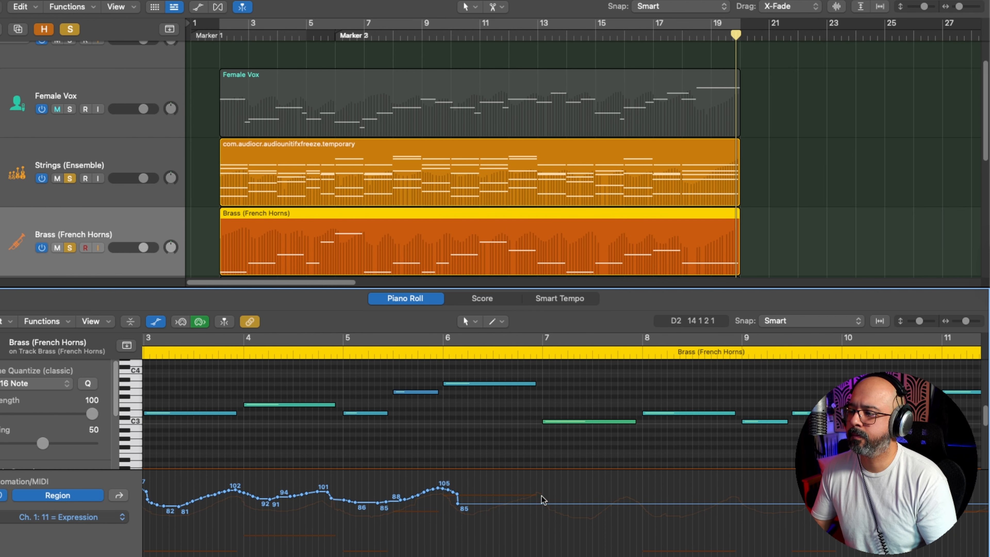
pyautogui.moveTo(459, 495)
pyautogui.mouseDown()
pyautogui.moveTo(484, 502)
pyautogui.moveTo(541, 490)
pyautogui.moveTo(574, 504)
pyautogui.moveTo(623, 491)
pyautogui.moveTo(678, 506)
pyautogui.moveTo(737, 488)
pyautogui.mouseUp()
pyautogui.hscroll(4, 737, 489)
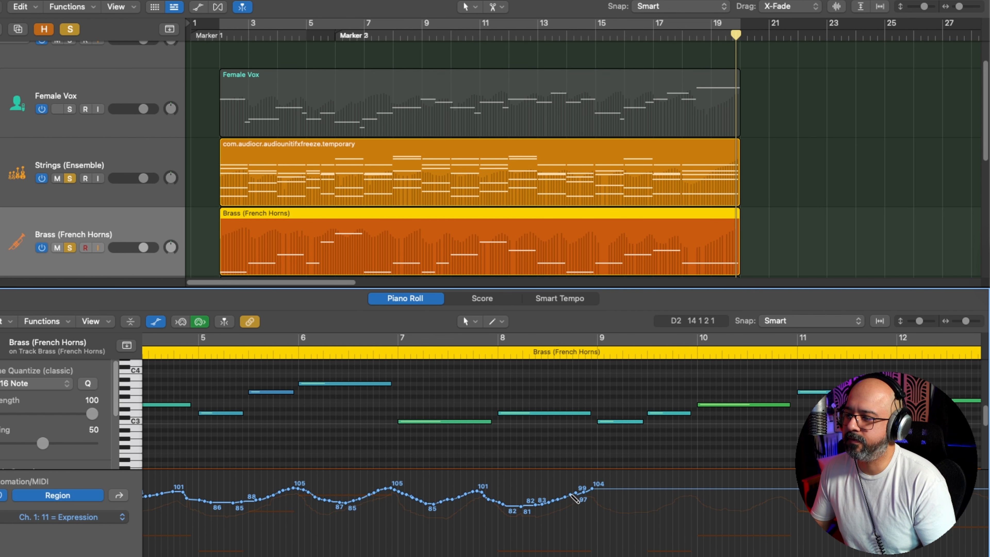
# Step: Continue the expression swells over bars 9 to 12, peaking at about 103, 101, 106 and 110, with dips to about 86 to 90
pyautogui.moveTo(573, 496)
pyautogui.mouseDown()
pyautogui.moveTo(596, 488)
pyautogui.moveTo(715, 502)
pyautogui.moveTo(728, 493)
pyautogui.mouseUp()
pyautogui.hscroll(4, 727, 498)
pyautogui.moveTo(423, 497)
pyautogui.mouseDown()
pyautogui.moveTo(500, 491)
pyautogui.moveTo(539, 505)
pyautogui.mouseUp()
pyautogui.moveTo(428, 498); pyautogui.dragTo(433, 501)
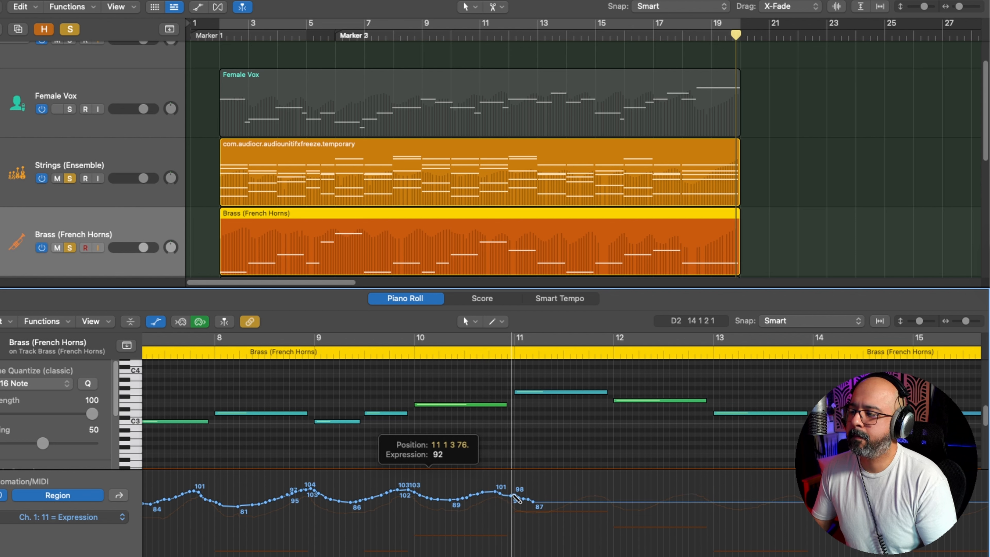
pyautogui.moveTo(539, 502)
pyautogui.mouseDown()
pyautogui.moveTo(595, 488)
pyautogui.moveTo(629, 501)
pyautogui.moveTo(703, 483)
pyautogui.mouseUp()
pyautogui.hscroll(5, 505, 489)
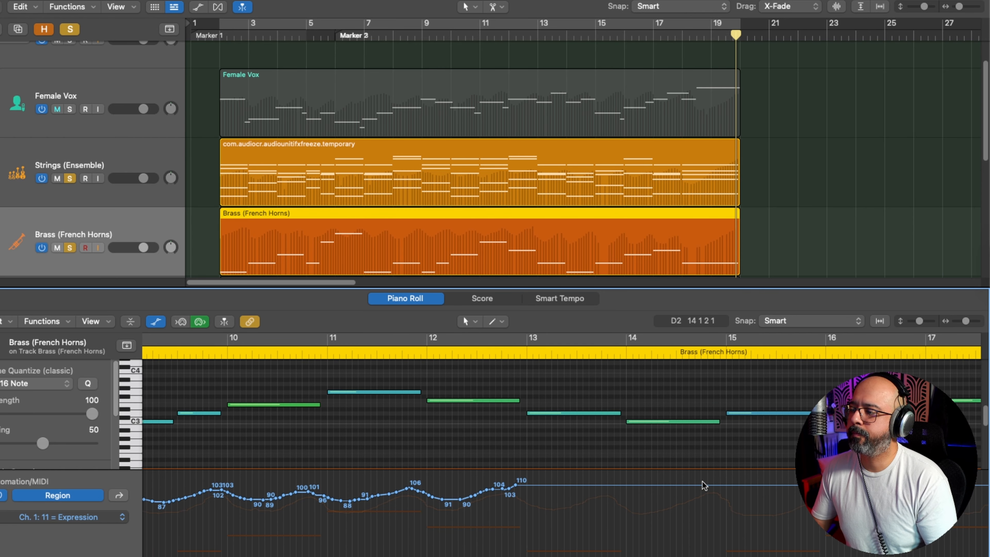
# Step: Draw expression swells over bars 13 to 15 with peaks of about 108, 111 and 107 and dips to about 92, 91 and 89
pyautogui.moveTo(504, 489); pyautogui.dragTo(545, 500)
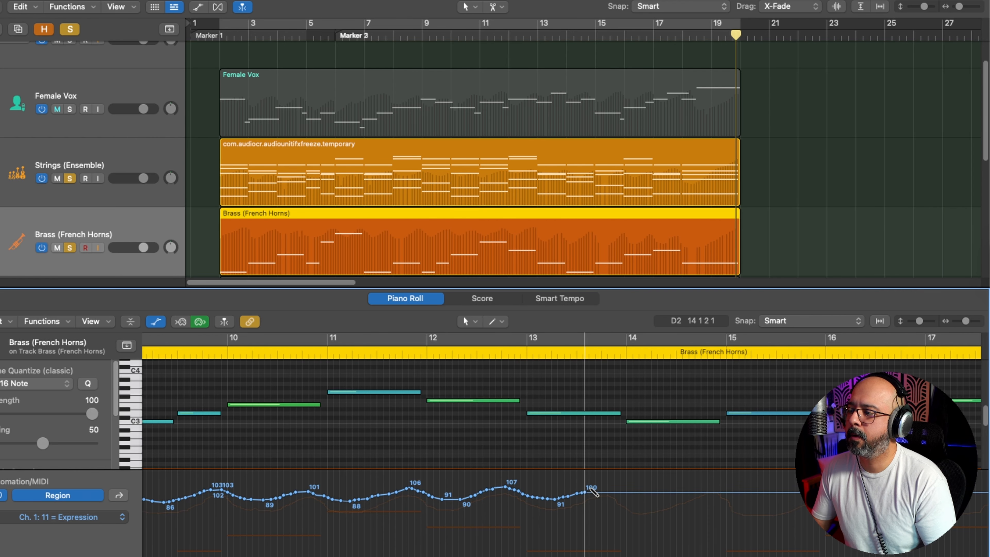
pyautogui.moveTo(613, 486); pyautogui.dragTo(695, 491)
pyautogui.hscroll(5, 696, 491)
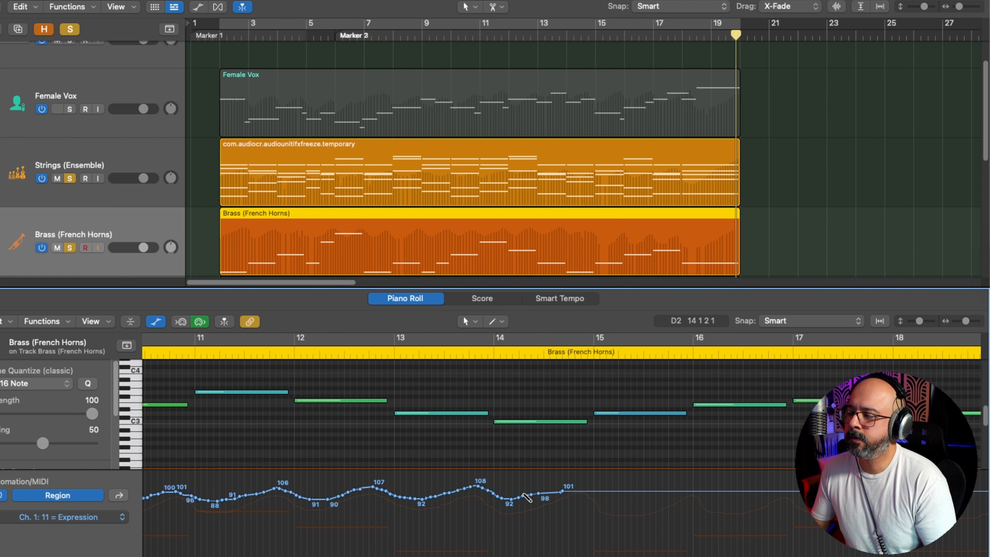
pyautogui.moveTo(522, 500)
pyautogui.mouseDown()
pyautogui.moveTo(509, 499)
pyautogui.moveTo(577, 484)
pyautogui.moveTo(622, 496)
pyautogui.moveTo(689, 487)
pyautogui.mouseUp()
pyautogui.hscroll(5, 687, 486)
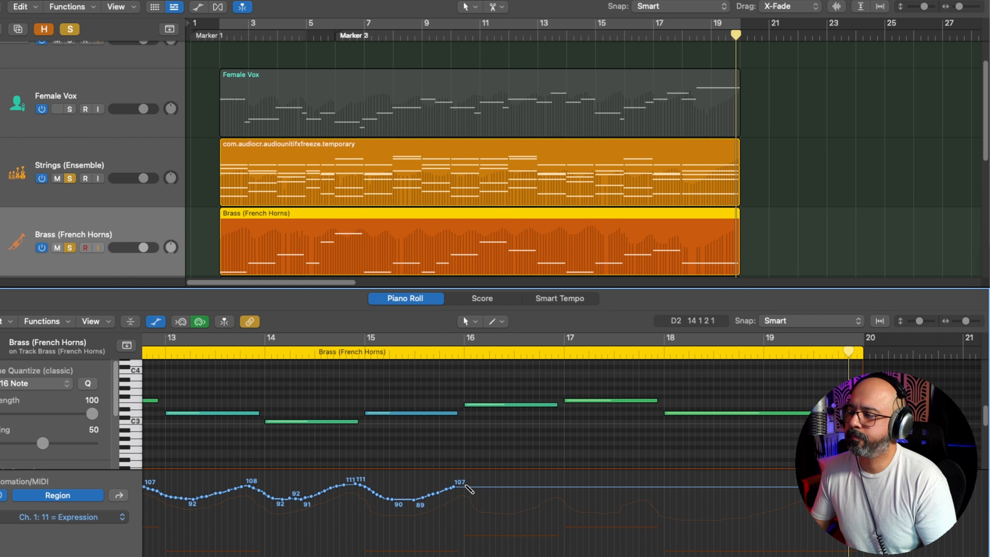
# Step: Draw expression over bars 16 to 19 with peaks of about 109, 103 and 101, a dip to about 77, and a final rise
pyautogui.moveTo(452, 489)
pyautogui.mouseDown()
pyautogui.moveTo(605, 500)
pyautogui.moveTo(646, 488)
pyautogui.mouseUp()
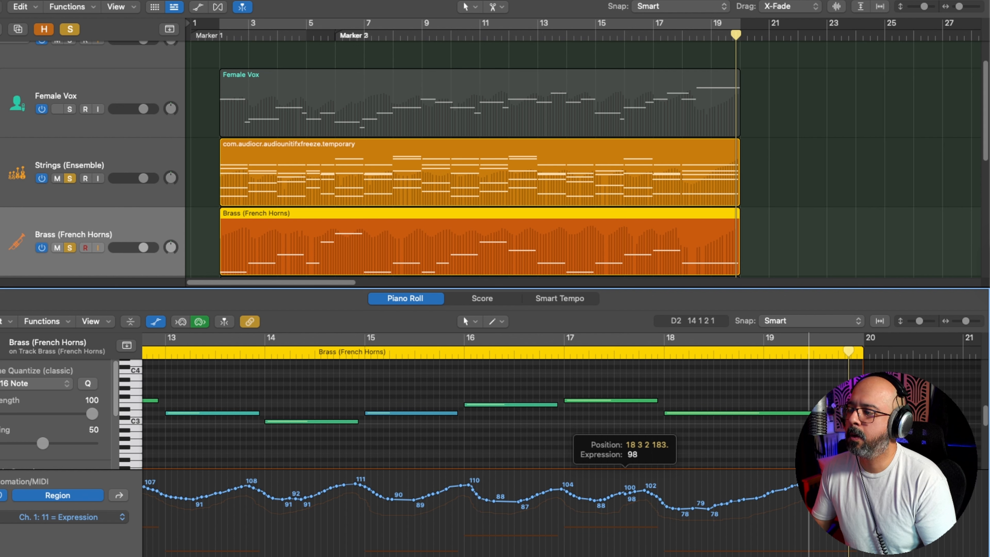
pyautogui.moveTo(808, 484); pyautogui.dragTo(809, 483)
pyautogui.moveTo(702, 508); pyautogui.dragTo(705, 508)
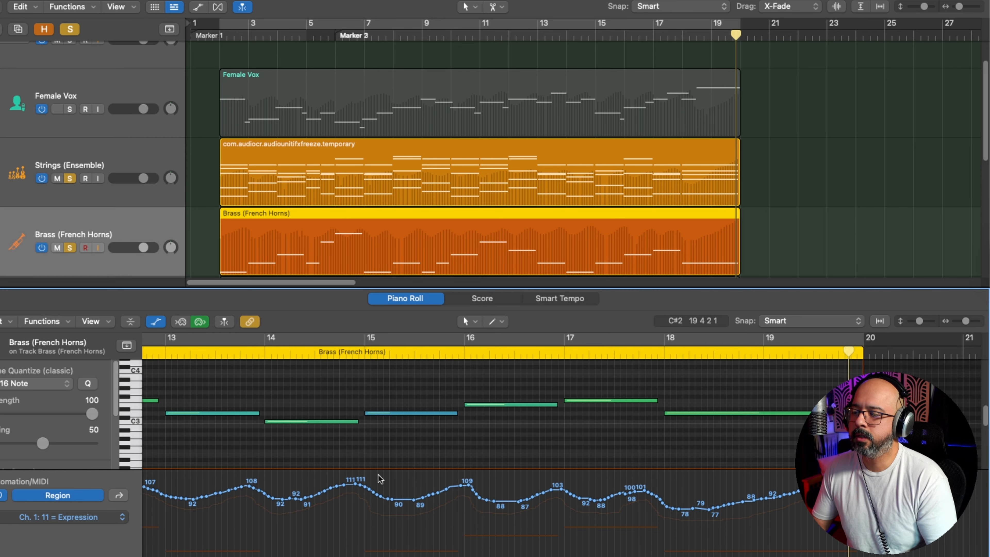
# Step: Solo the Female Vox track and start playback with the Strings and French Horns
pyautogui.scroll(-8, 362, 482)
pyautogui.scroll(10, 277, 471)
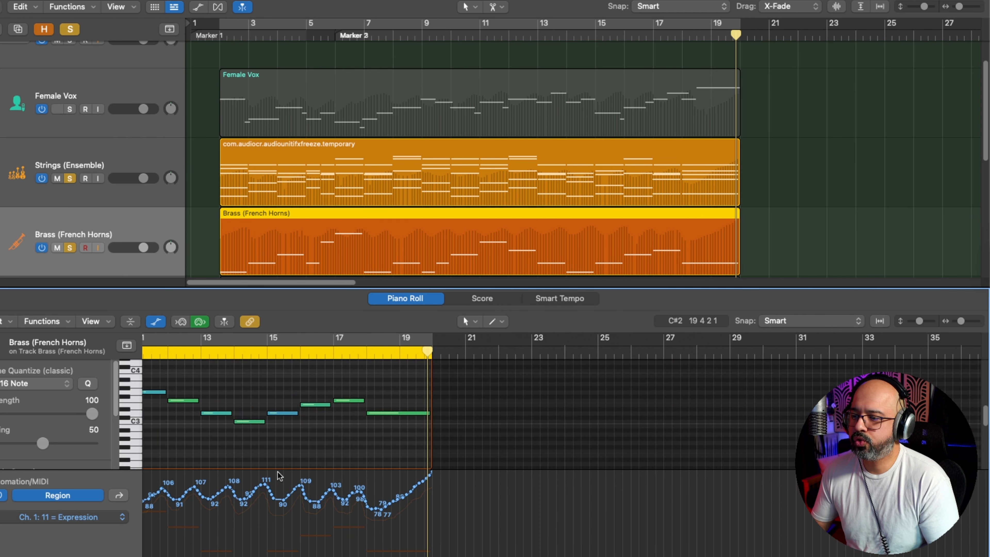
pyautogui.hscroll(-8, 278, 471)
pyautogui.hscroll(-3, 277, 471)
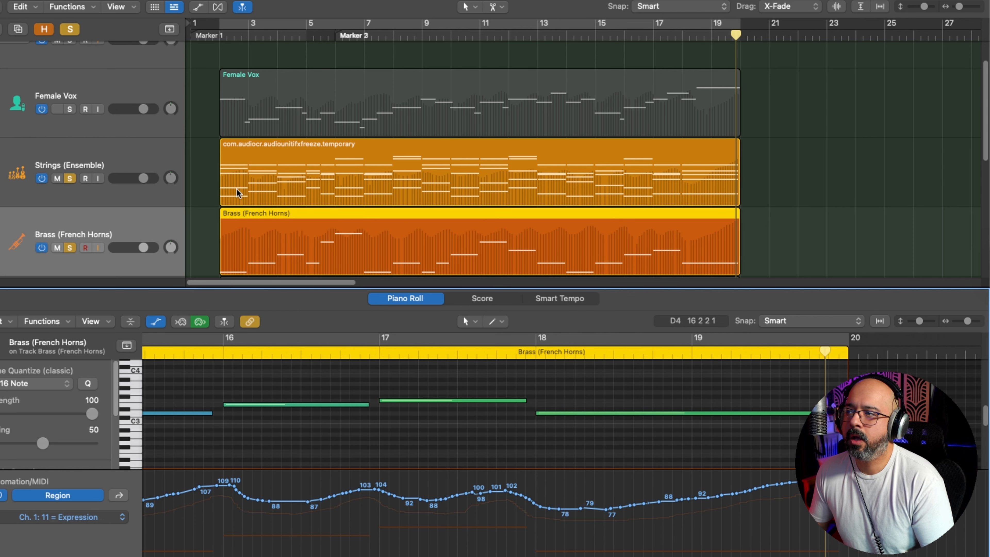
pyautogui.click(72, 109)
pyautogui.press('space')
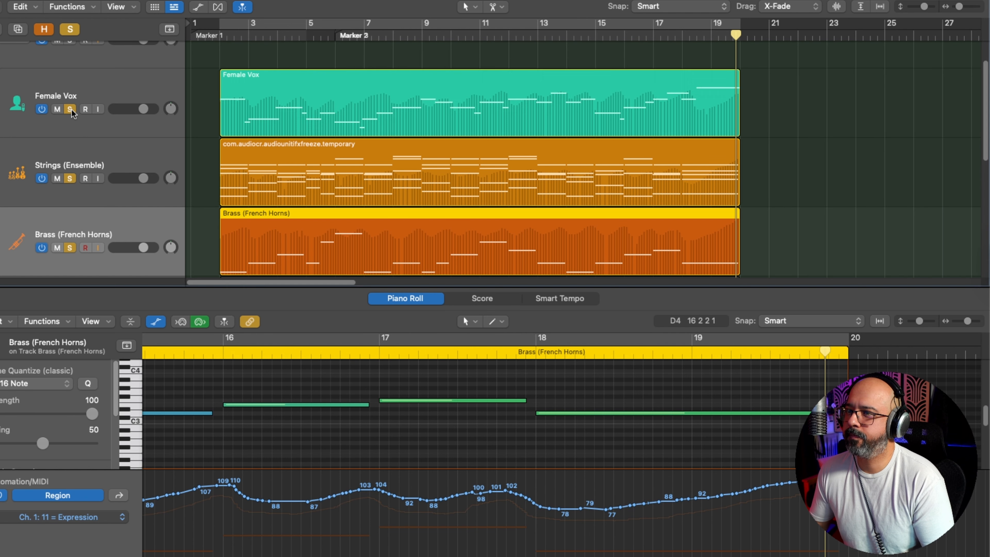
# Step: Play back the soloed Female Vox, Strings and French Horns together from Marker 1
pyautogui.click(212, 37)
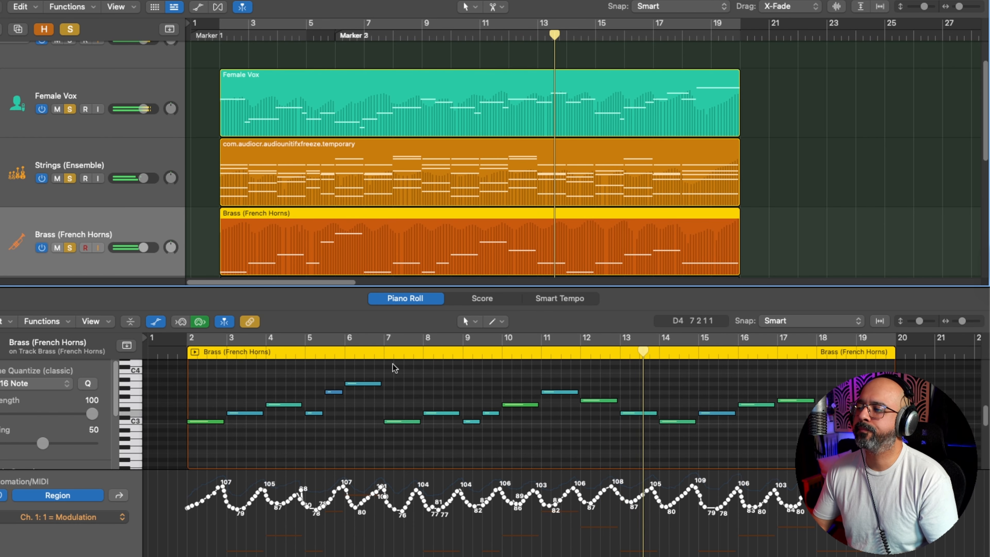
pyautogui.scroll(-1, 431, 403)
pyautogui.scroll(-1, 431, 406)
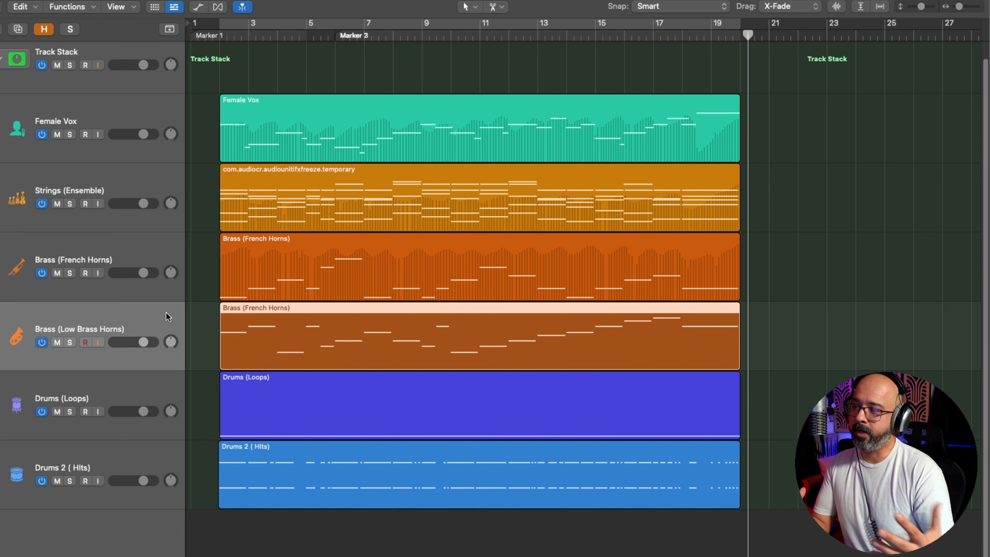
# Step: Copy all modulation points of the French Horns region and place the playhead at the region's start at bar 2
pyautogui.doubleClick(325, 264)
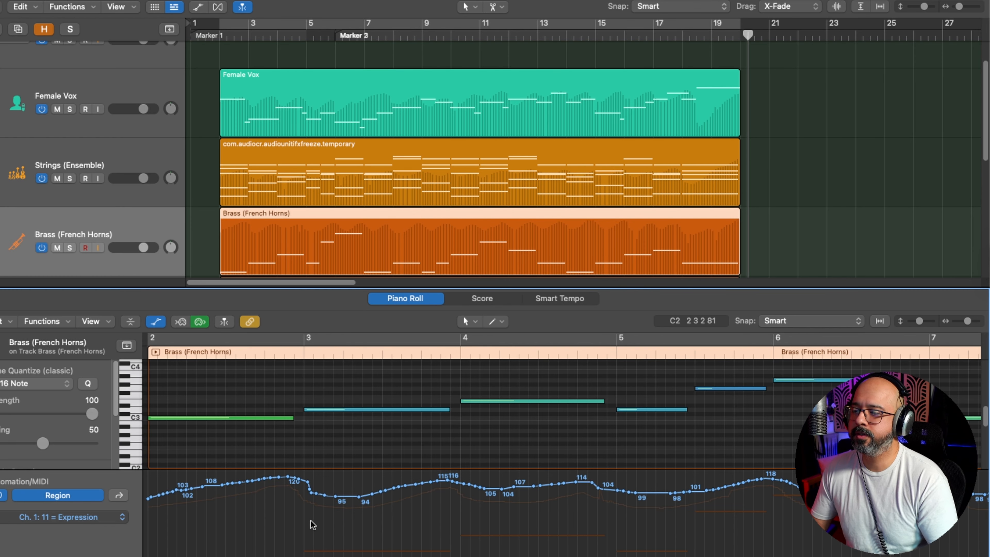
pyautogui.press('z')
pyautogui.click(118, 516)
pyautogui.click(128, 499)
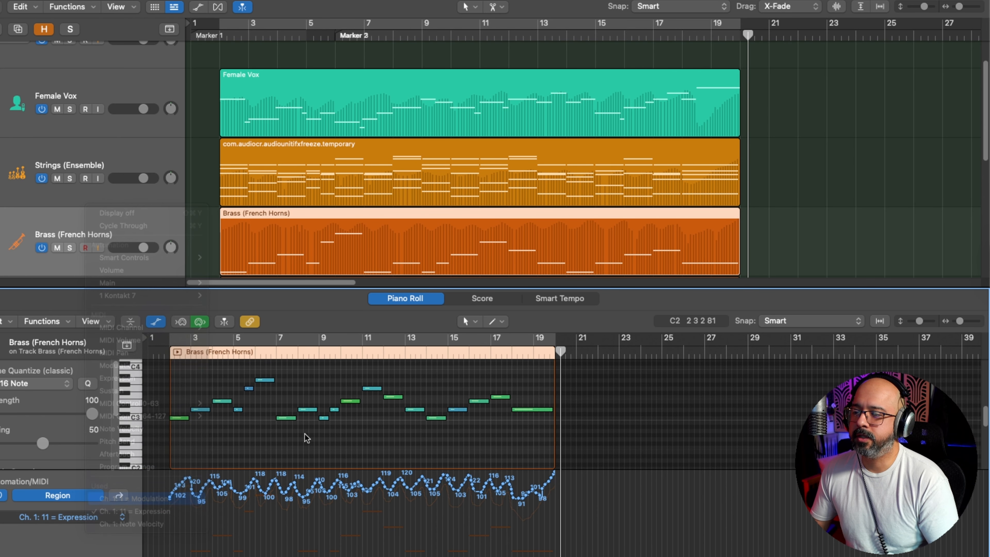
pyautogui.press('super+Right')
pyautogui.press('super+Right')
pyautogui.press('super+Right')
pyautogui.press('super+Right')
pyautogui.press('super+Left')
pyautogui.press('super+Left')
pyautogui.press('super+Left')
pyautogui.click(178, 353)
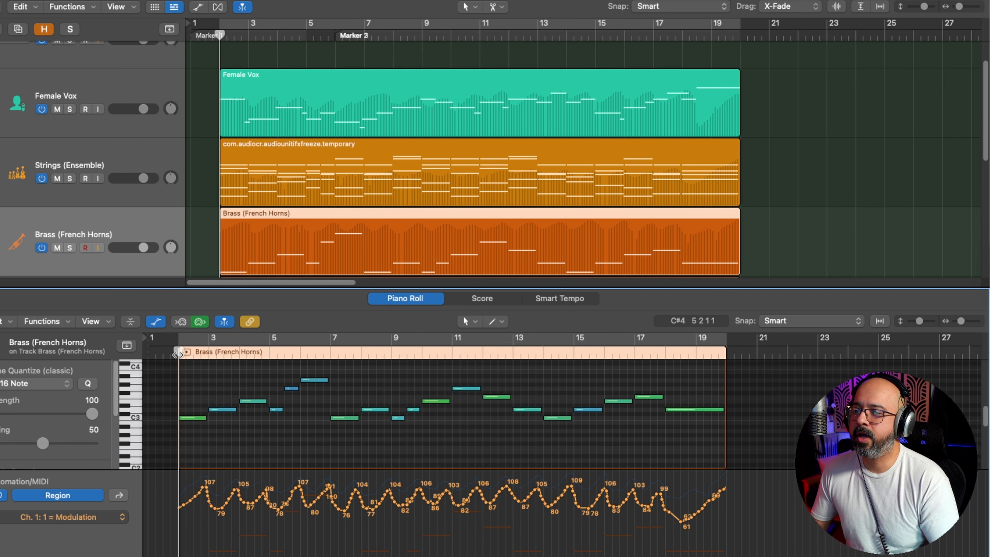
pyautogui.moveTo(747, 493); pyautogui.dragTo(147, 473)
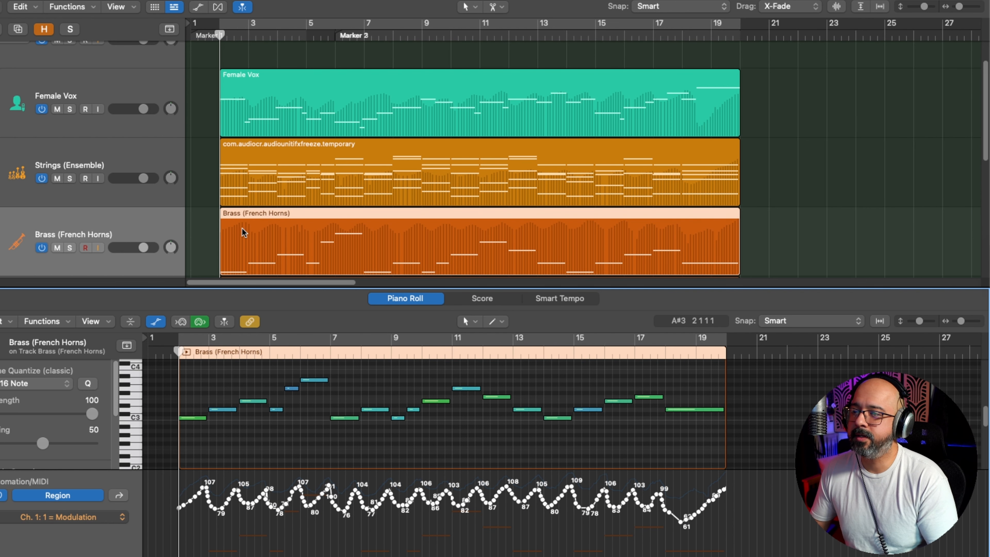
# Step: Paste the copied modulation curve into the Low Brass Horns region's Modulation lane from bar 2
pyautogui.scroll(-3, 229, 242)
pyautogui.click(262, 221)
pyautogui.click(108, 515)
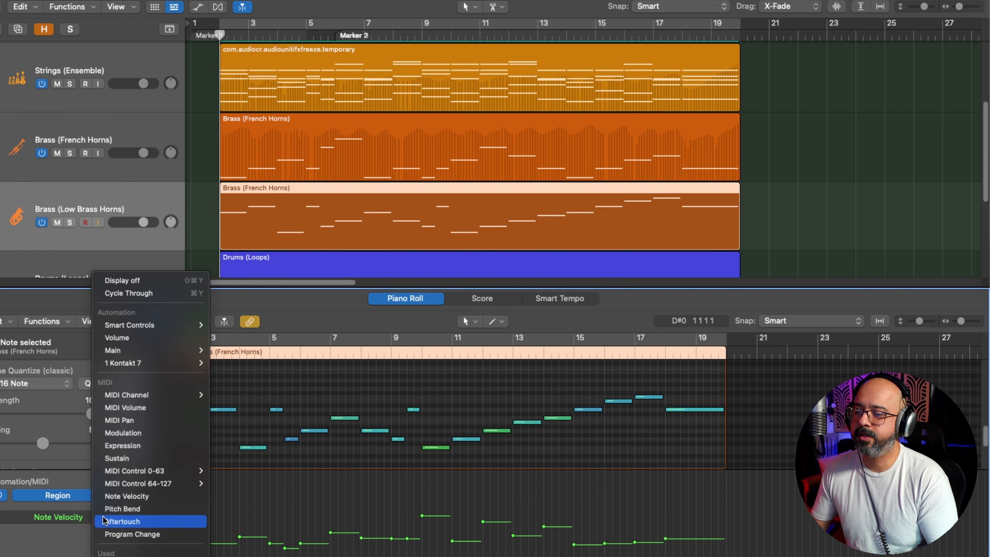
pyautogui.click(132, 433)
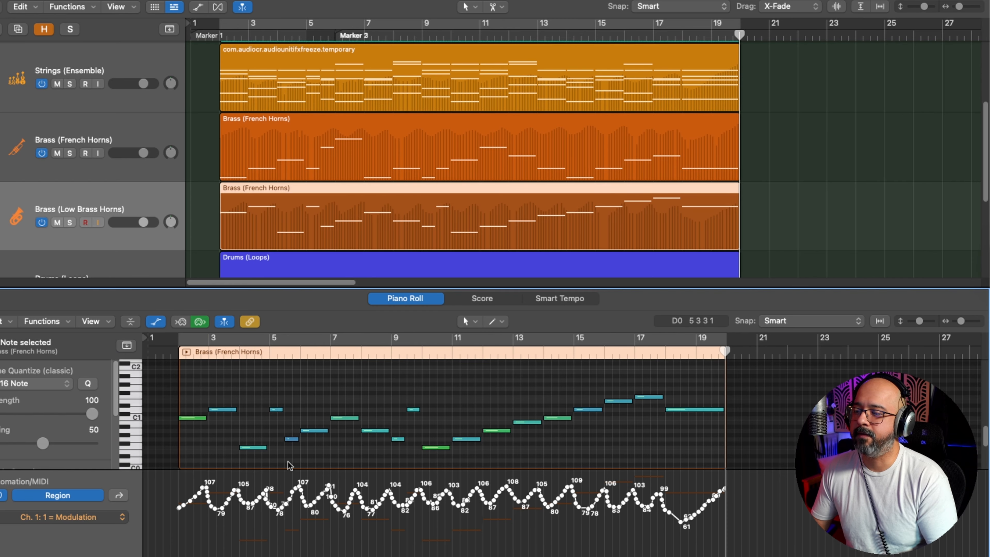
# Step: Copy all expression points of the French Horns region
pyautogui.click(345, 148)
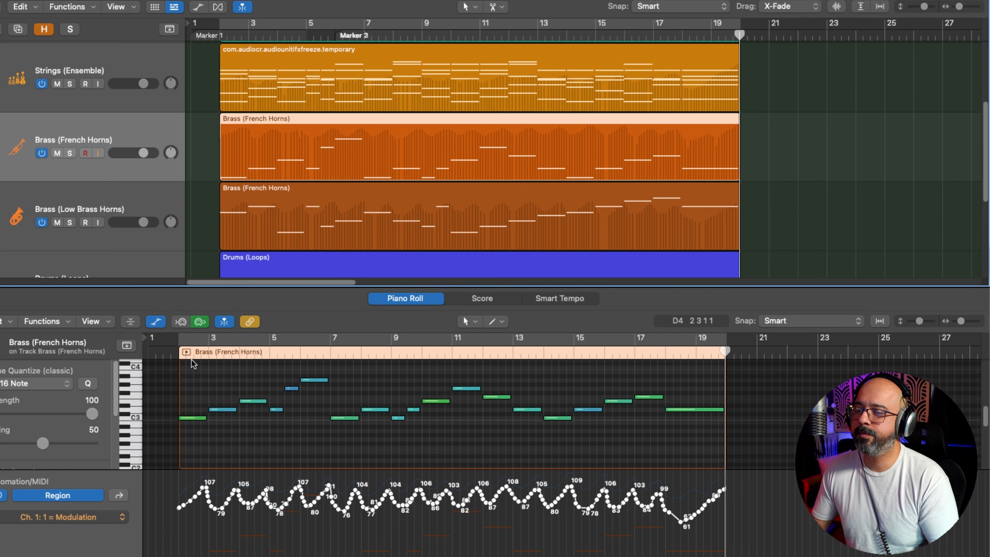
pyautogui.click(105, 516)
pyautogui.click(129, 411)
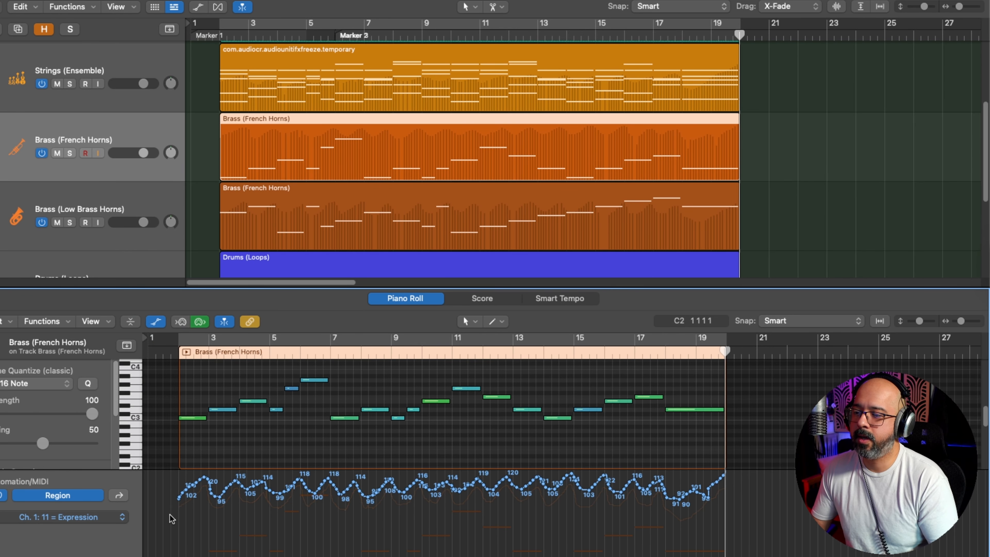
pyautogui.moveTo(167, 509); pyautogui.dragTo(870, 384)
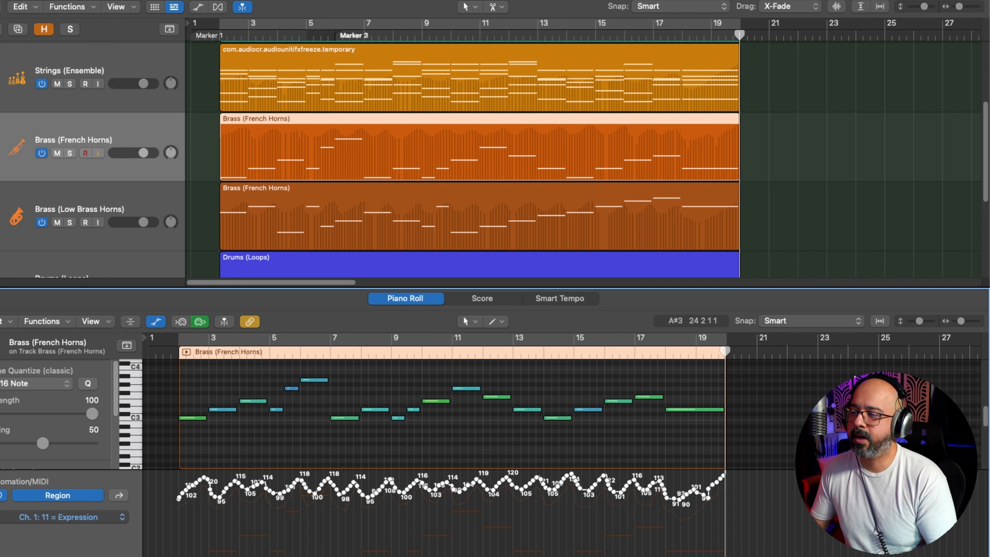
# Step: Paste the copied expression curve into the Low Brass Horns region's Expression lane from bar 2
pyautogui.click(314, 233)
pyautogui.click(116, 520)
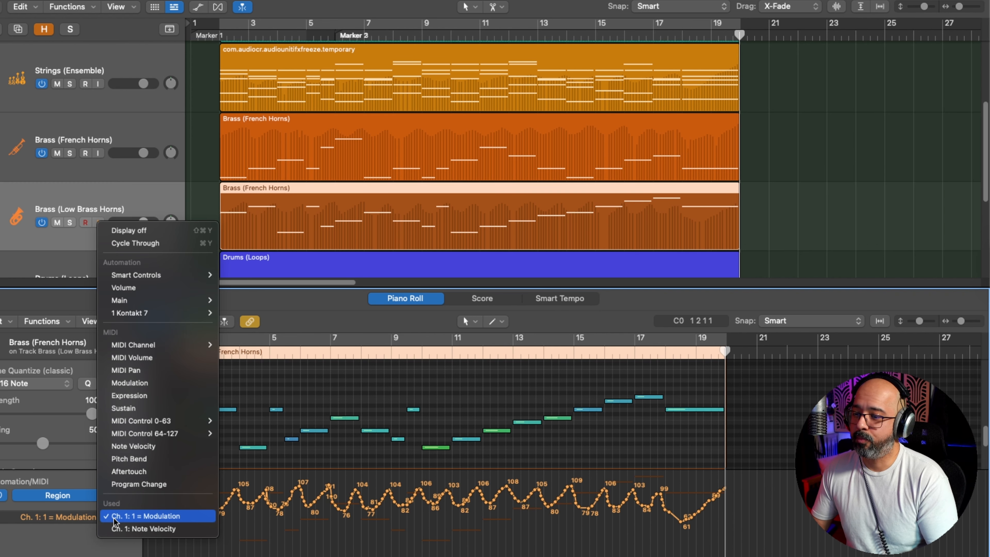
pyautogui.click(171, 394)
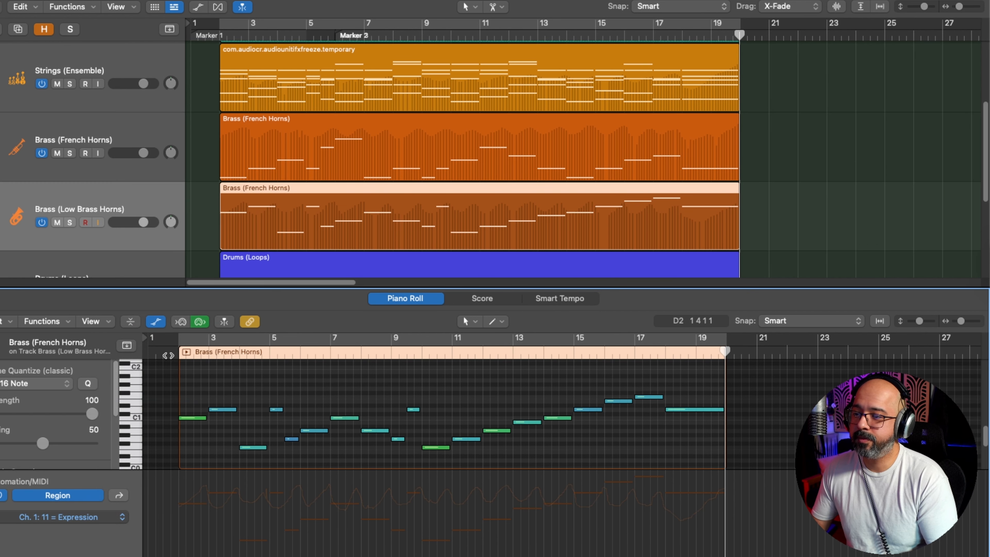
pyautogui.click(180, 353)
pyautogui.press('super+v')
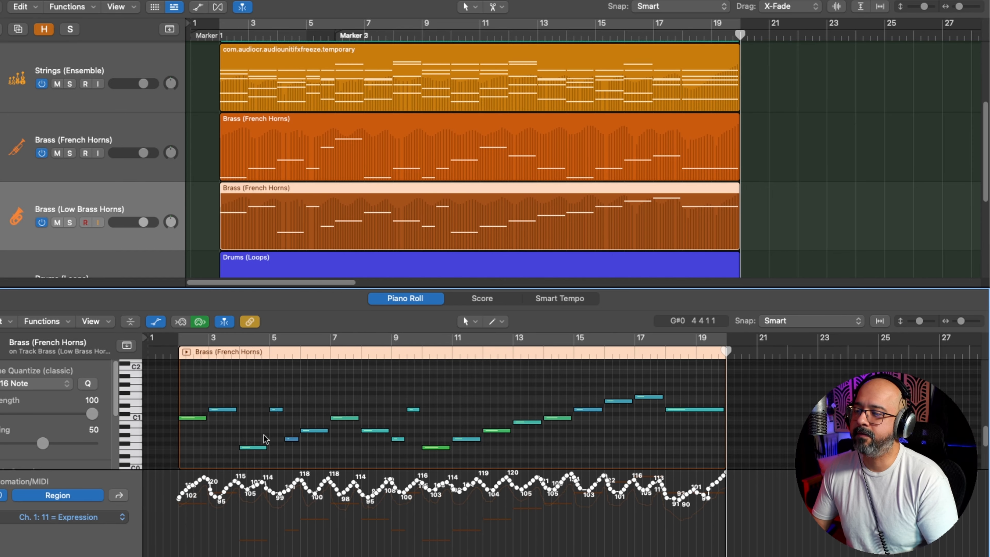
# Step: Turn on the cycle over bars 2 to 19 and solo the French Horns and Low Brass Horns tracks
pyautogui.press('c')
pyautogui.click(280, 124)
pyautogui.click(113, 191)
pyautogui.keyDown('shift'); pyautogui.click(74, 142); pyautogui.keyUp('shift')
pyautogui.click(70, 153)
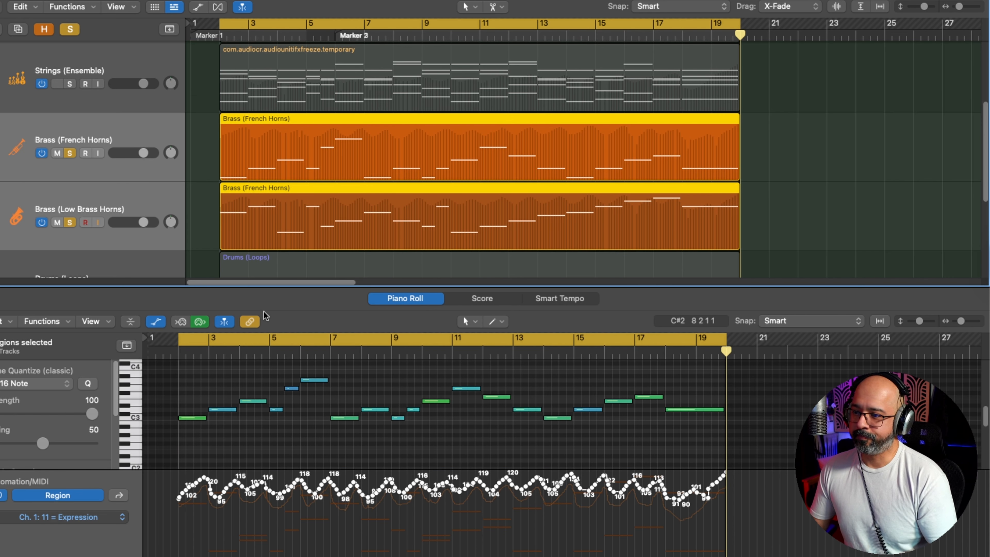
# Step: Show the Low Brass Horns region's modulation curve and start playback of the two soloed brass tracks
pyautogui.scroll(3, 434, 427)
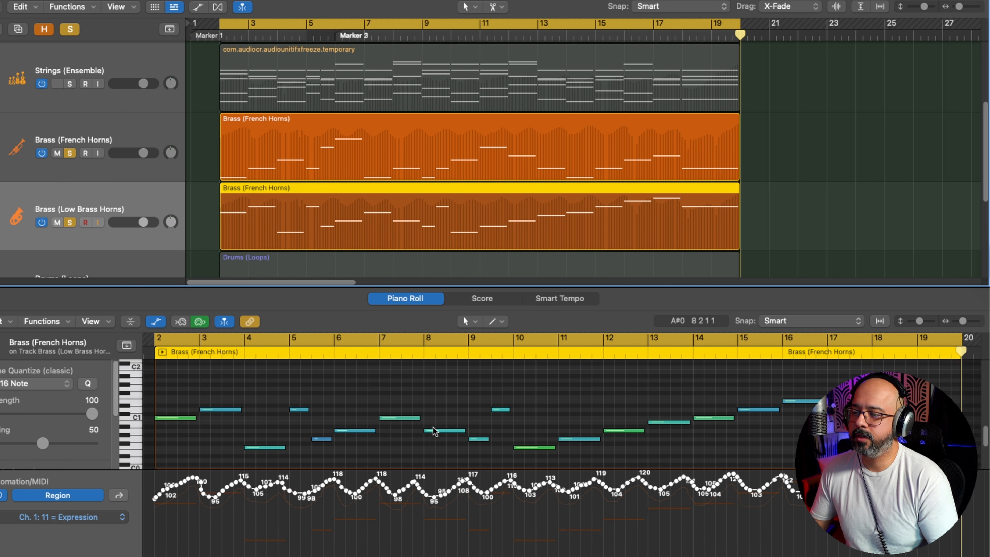
pyautogui.hscroll(-2, 434, 427)
pyautogui.click(83, 517)
pyautogui.click(83, 515)
pyautogui.click(83, 518)
pyautogui.click(86, 500)
pyautogui.scroll(-1, 267, 431)
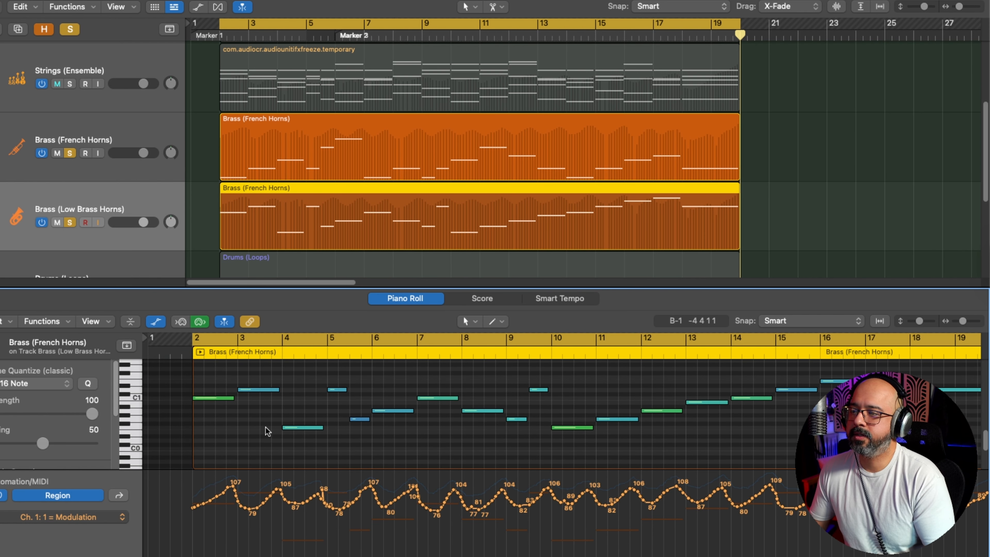
pyautogui.press('space')
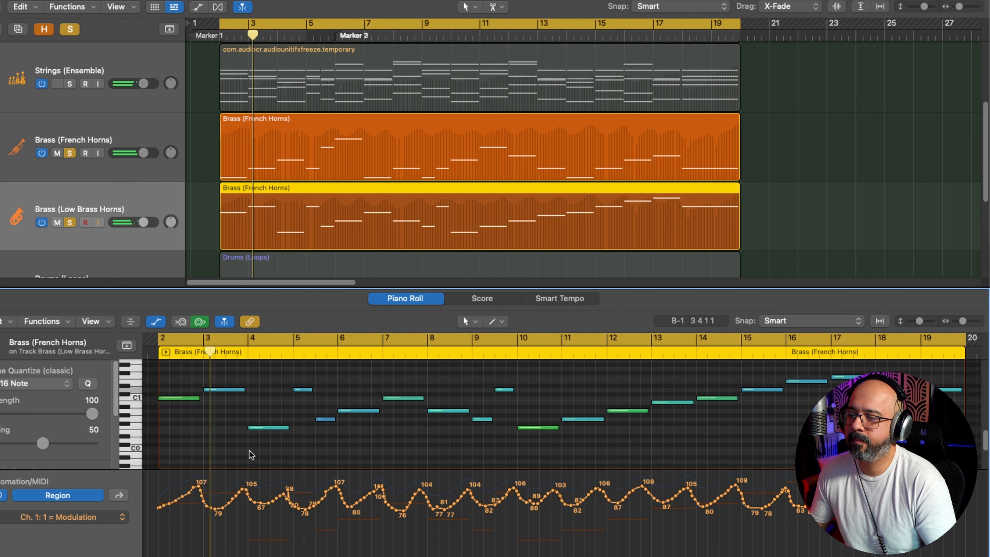
# Step: Redraw the Low Brass Horns modulation over bars 2 to 4 with peaks of about 108, 107 and 105 and dips to about 76
pyautogui.scroll(3, 271, 449)
pyautogui.scroll(-2, 271, 449)
pyautogui.scroll(5, 271, 449)
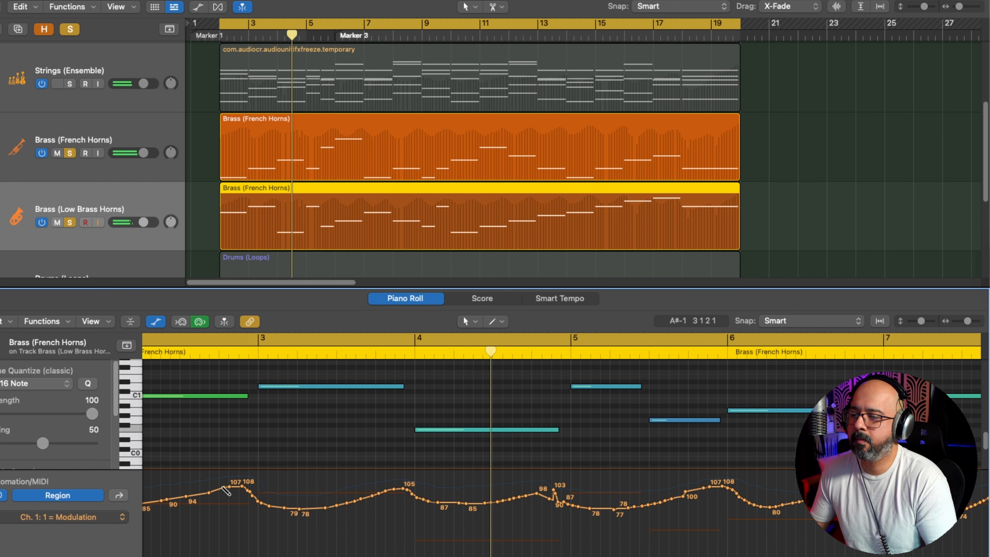
pyautogui.moveTo(245, 492)
pyautogui.mouseDown()
pyautogui.moveTo(281, 506)
pyautogui.moveTo(395, 489)
pyautogui.moveTo(431, 512)
pyautogui.moveTo(544, 489)
pyautogui.moveTo(566, 503)
pyautogui.mouseUp()
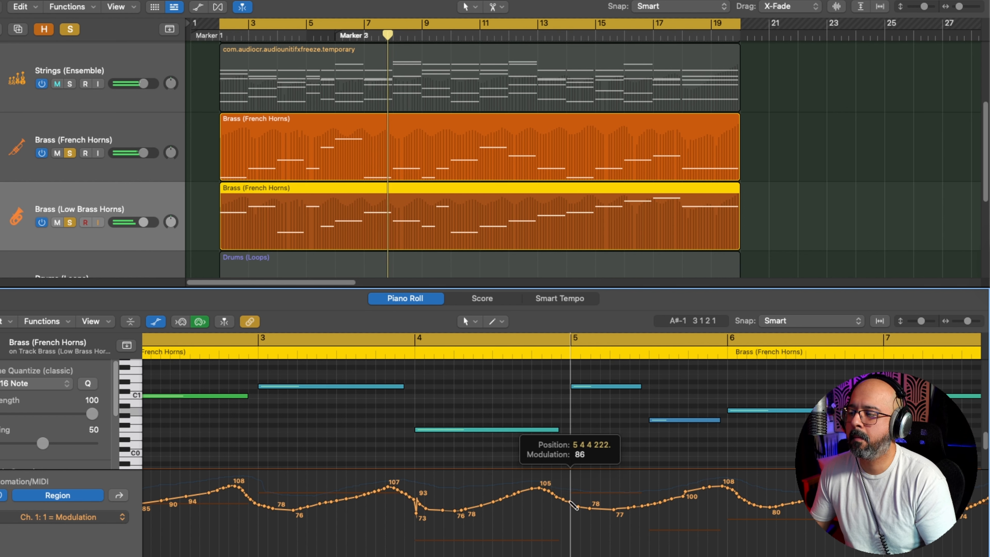
# Step: Smooth the Low Brass Horns modulation drop at the start of bar 4 down to about 76, replaying from the start
pyautogui.moveTo(414, 497); pyautogui.dragTo(421, 503)
pyautogui.scroll(-5, 525, 509)
pyautogui.press('super+Up')
pyautogui.hscroll(5, 575, 449)
pyautogui.hscroll(-5, 574, 449)
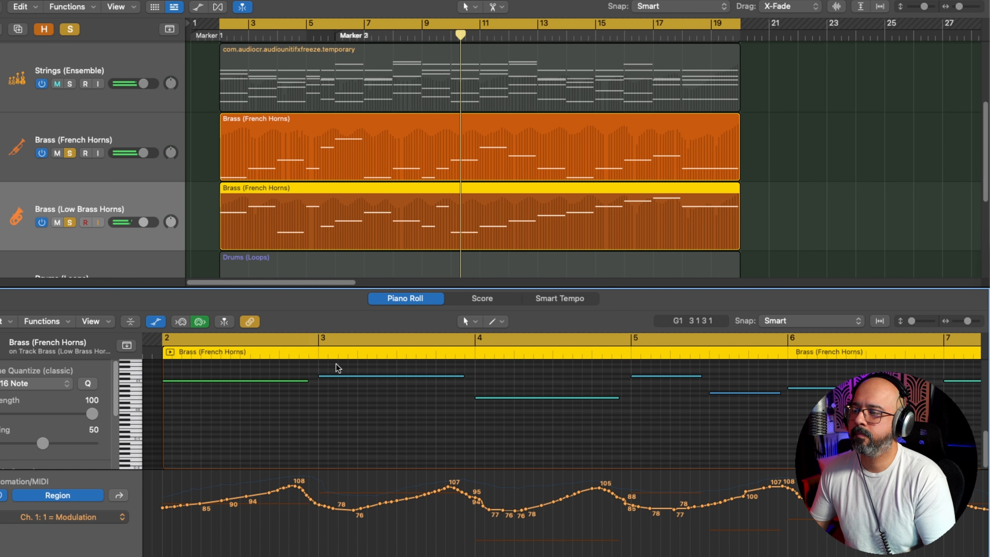
pyautogui.press('space')
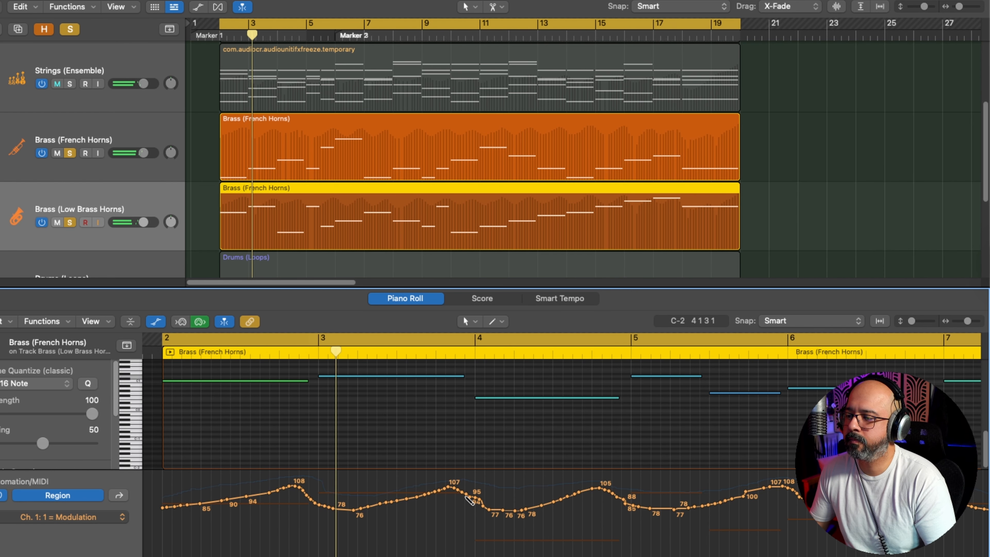
pyautogui.moveTo(470, 500); pyautogui.dragTo(501, 510)
pyautogui.hscroll(7, 548, 493)
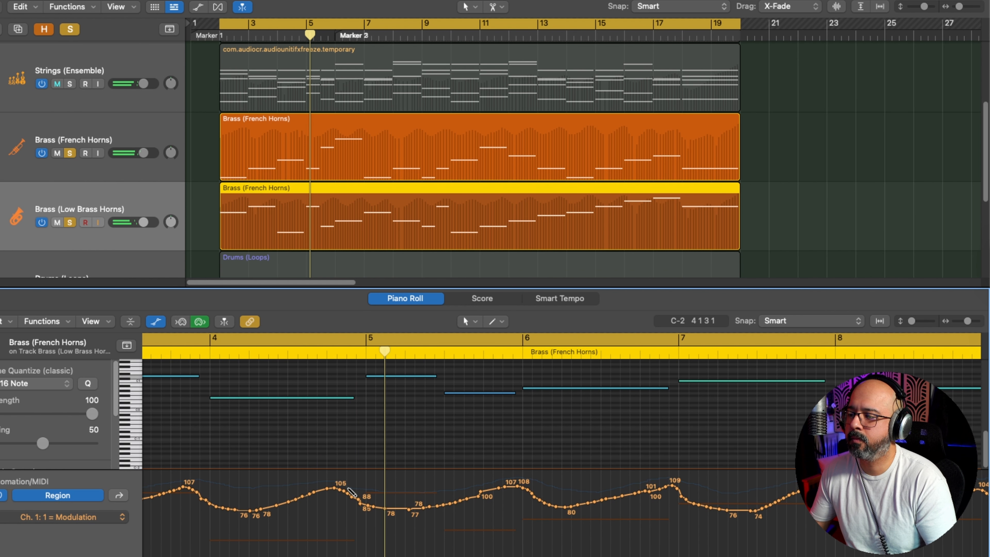
# Step: Refine the Low Brass Horns modulation swells from bar 5 onward, with bars 18 and 19 rising from about 70 to about 110
pyautogui.moveTo(355, 492)
pyautogui.mouseDown()
pyautogui.moveTo(370, 504)
pyautogui.moveTo(425, 507)
pyautogui.moveTo(506, 488)
pyautogui.moveTo(543, 502)
pyautogui.mouseUp()
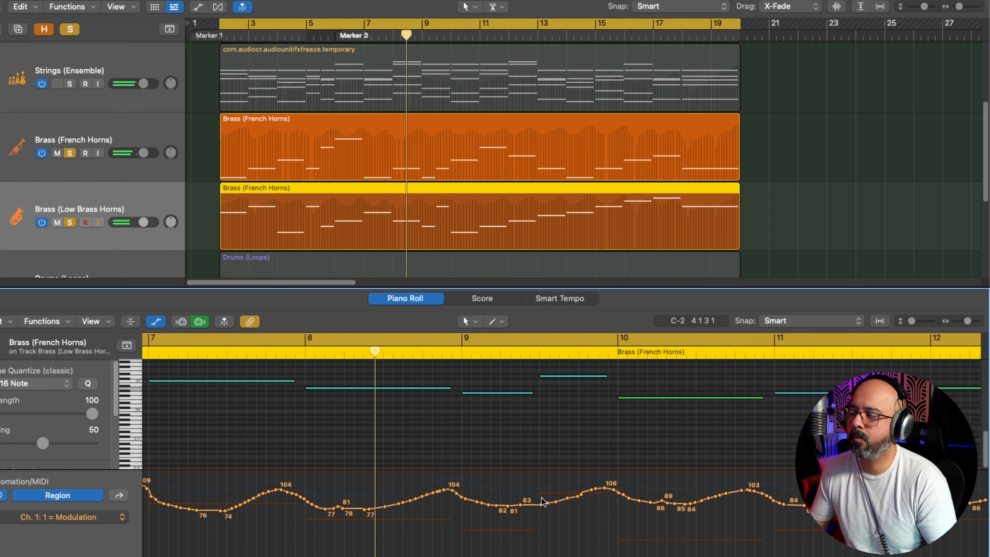
pyautogui.moveTo(325, 509)
pyautogui.mouseDown()
pyautogui.moveTo(444, 490)
pyautogui.moveTo(448, 499)
pyautogui.mouseUp()
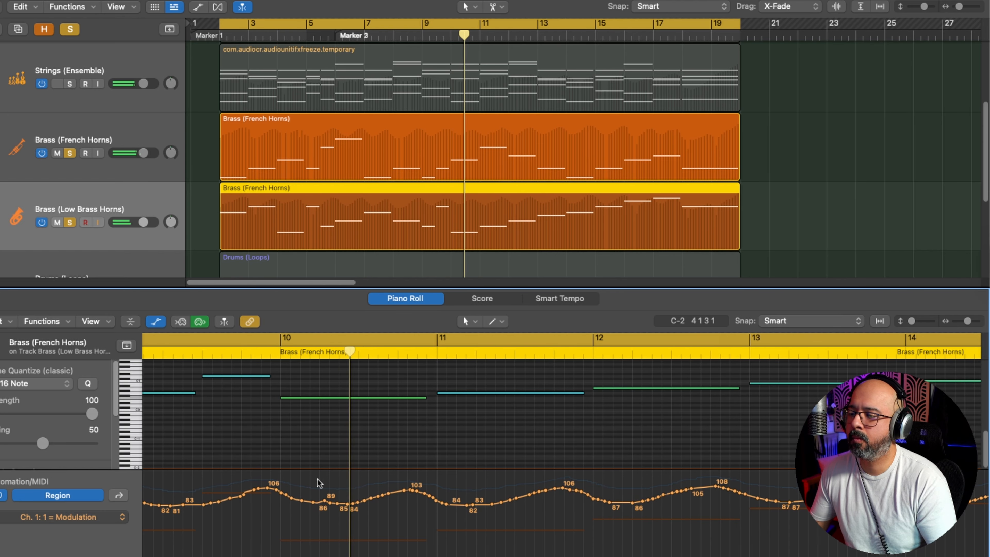
pyautogui.moveTo(241, 493)
pyautogui.mouseDown()
pyautogui.moveTo(269, 488)
pyautogui.moveTo(313, 506)
pyautogui.moveTo(404, 486)
pyautogui.moveTo(437, 505)
pyautogui.mouseUp()
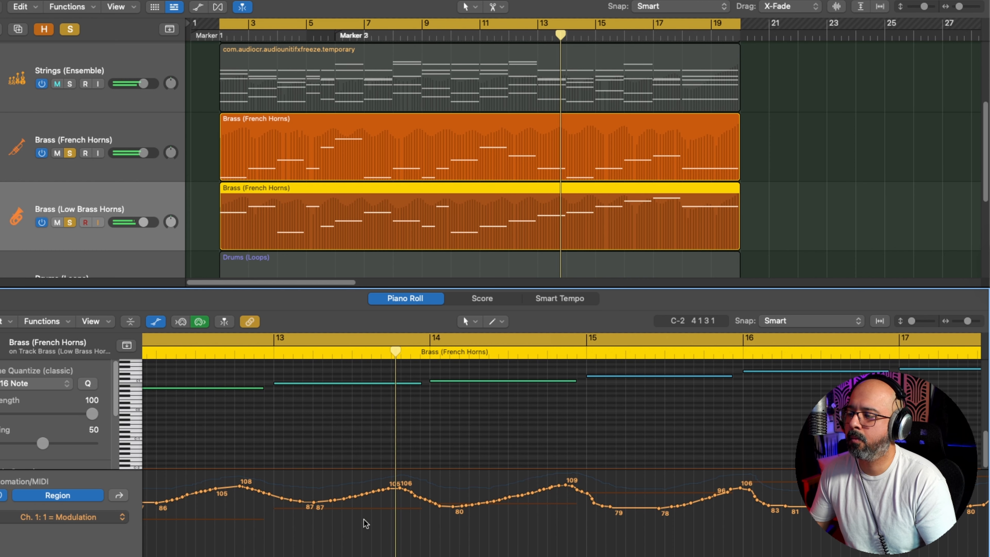
pyautogui.moveTo(433, 498)
pyautogui.mouseDown()
pyautogui.moveTo(568, 482)
pyautogui.moveTo(578, 486)
pyautogui.moveTo(546, 484)
pyautogui.moveTo(662, 508)
pyautogui.moveTo(725, 486)
pyautogui.mouseUp()
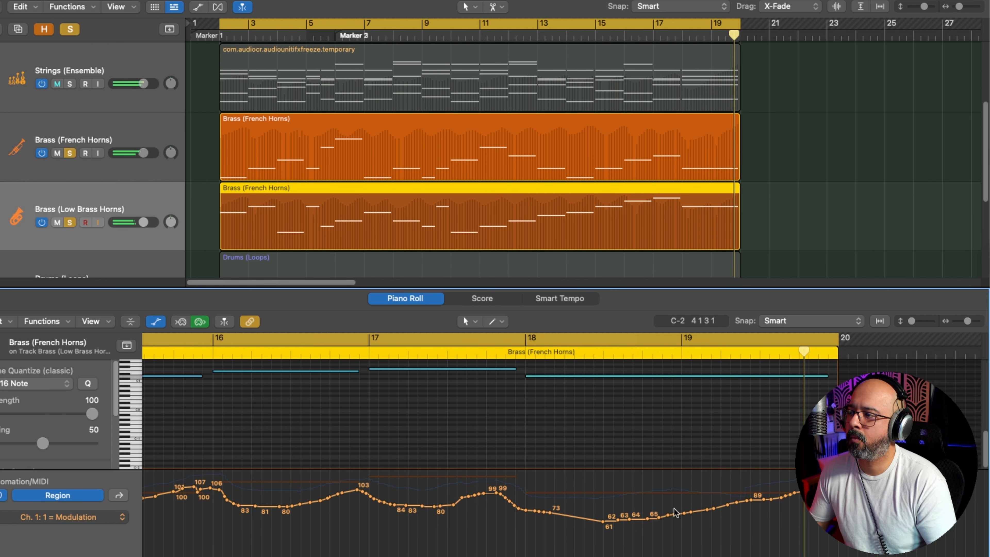
# Step: Show the Low Brass Horns expression curve, play from bar 2 and reshape the swell across bar 3
pyautogui.click(135, 526)
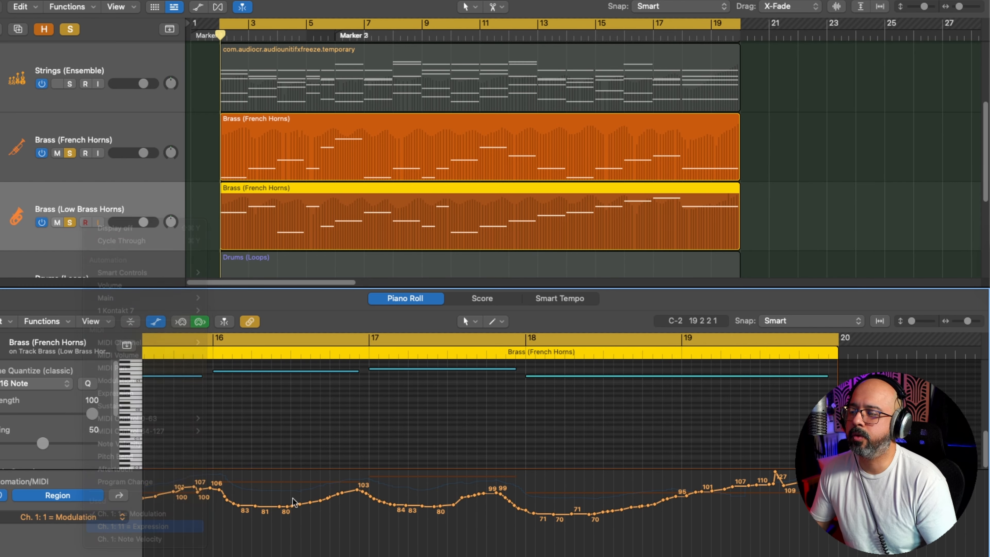
pyautogui.press('space')
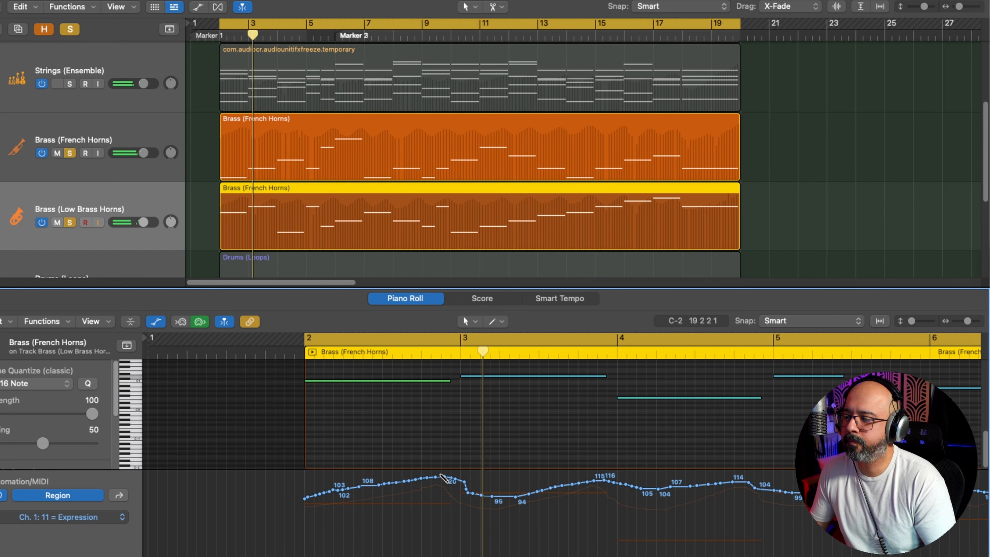
pyautogui.moveTo(450, 480)
pyautogui.mouseDown()
pyautogui.moveTo(482, 490)
pyautogui.moveTo(607, 478)
pyautogui.mouseUp()
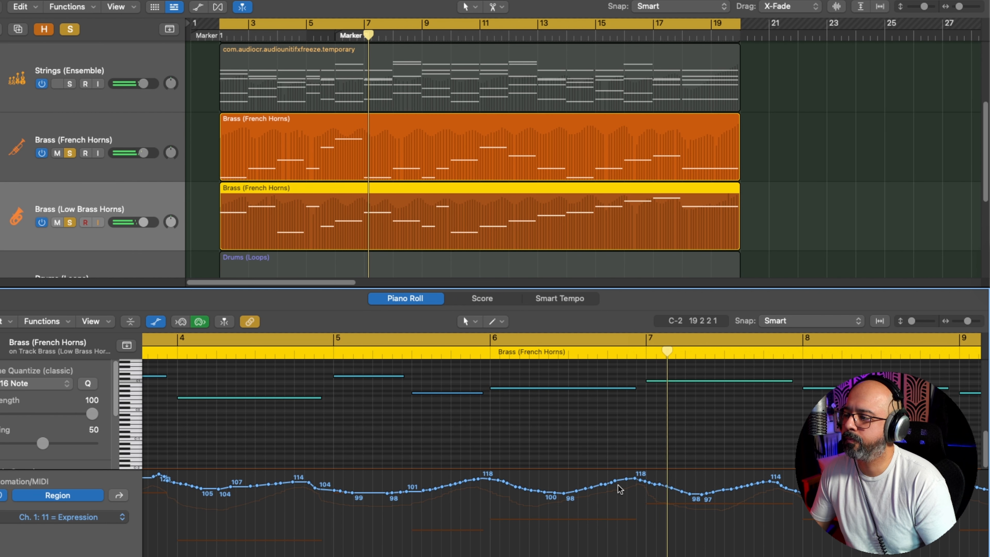
# Step: Reshape the Low Brass Horns expression over bars 7 to 9 with peaks of about 114, 117 and 116 and dips to about 94 and 99
pyautogui.moveTo(519, 483); pyautogui.dragTo(623, 493)
pyautogui.hscroll(3, 623, 493)
pyautogui.moveTo(483, 489); pyautogui.dragTo(503, 481)
pyautogui.hscroll(5, 525, 481)
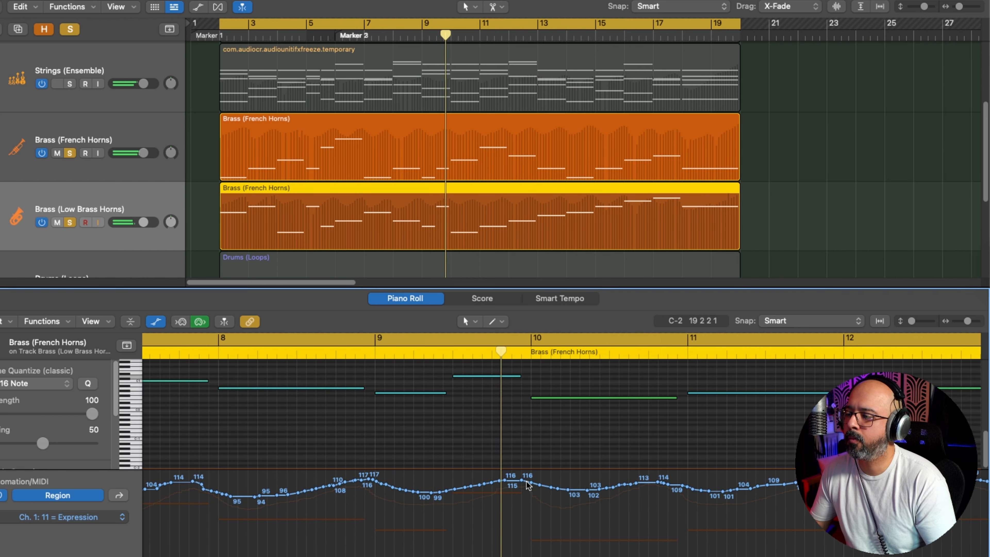
pyautogui.hscroll(4, 526, 481)
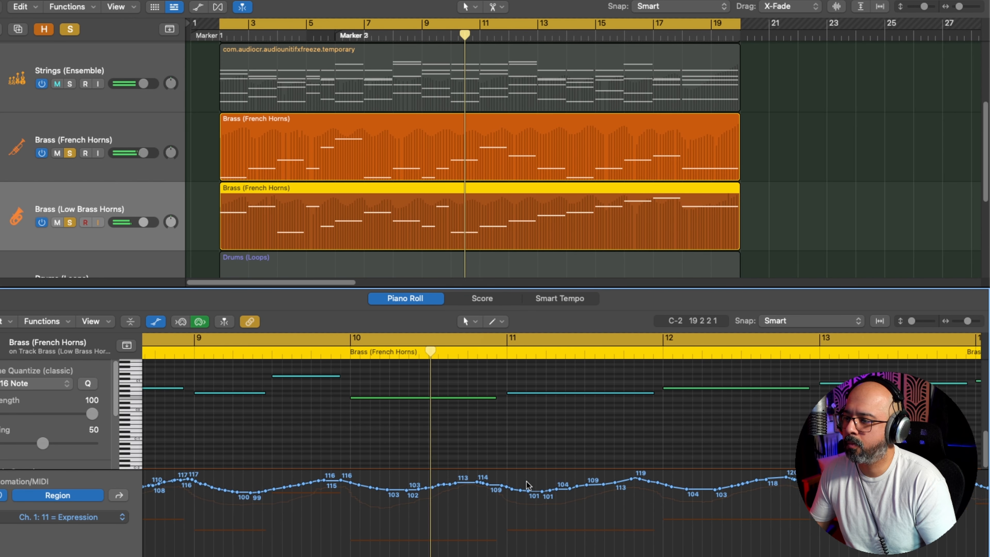
# Step: Continue reshaping the Low Brass Horns expression from bar 10 through bar 19, with bar 17 peaking at about 120
pyautogui.moveTo(309, 482)
pyautogui.mouseDown()
pyautogui.moveTo(347, 496)
pyautogui.moveTo(444, 483)
pyautogui.mouseUp()
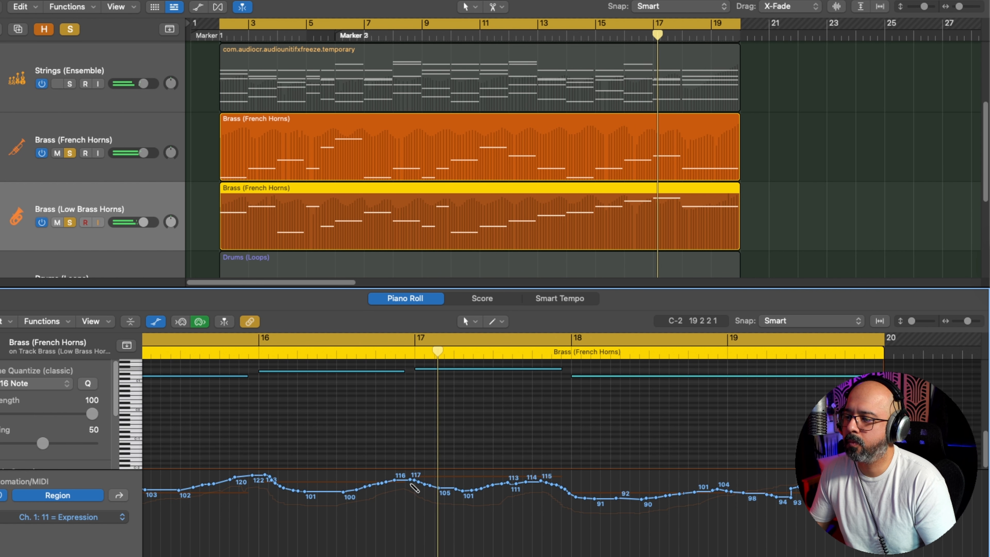
pyautogui.moveTo(416, 485)
pyautogui.mouseDown()
pyautogui.moveTo(469, 494)
pyautogui.moveTo(530, 481)
pyautogui.moveTo(555, 489)
pyautogui.mouseUp()
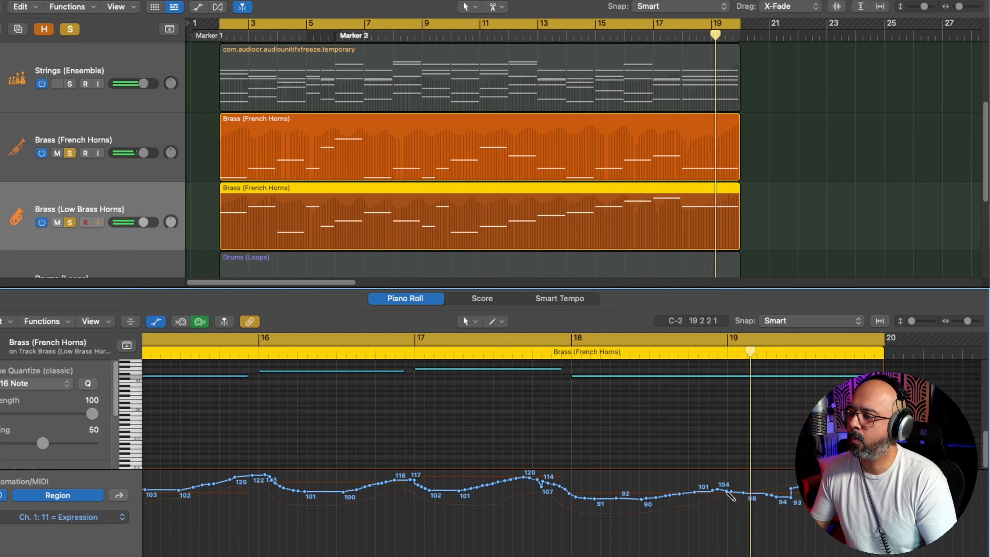
pyautogui.moveTo(726, 492); pyautogui.dragTo(797, 483)
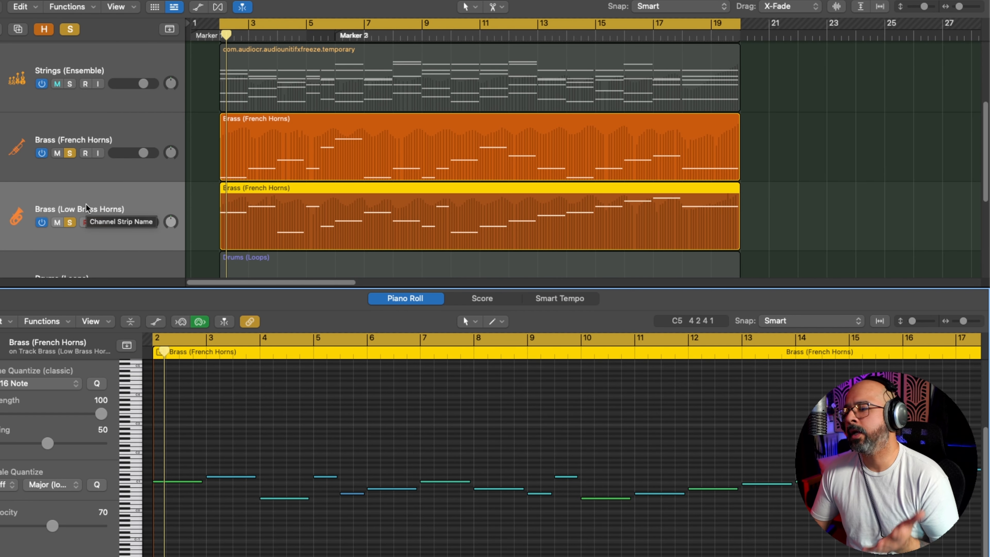
pyautogui.scroll(2, 87, 179)
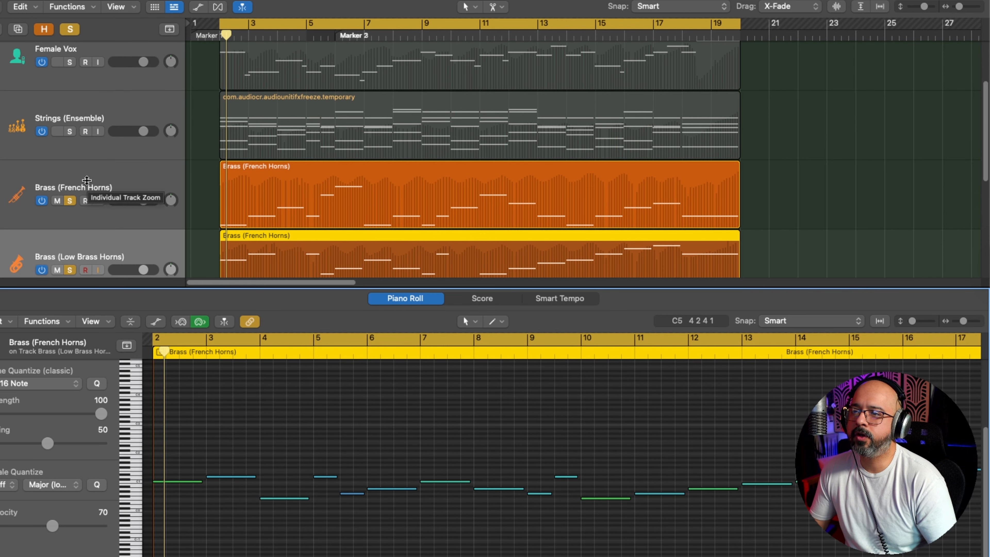
# Step: Solo the Strings (Ensemble) track alongside the two brass tracks and play the passage from bar 2
pyautogui.click(69, 132)
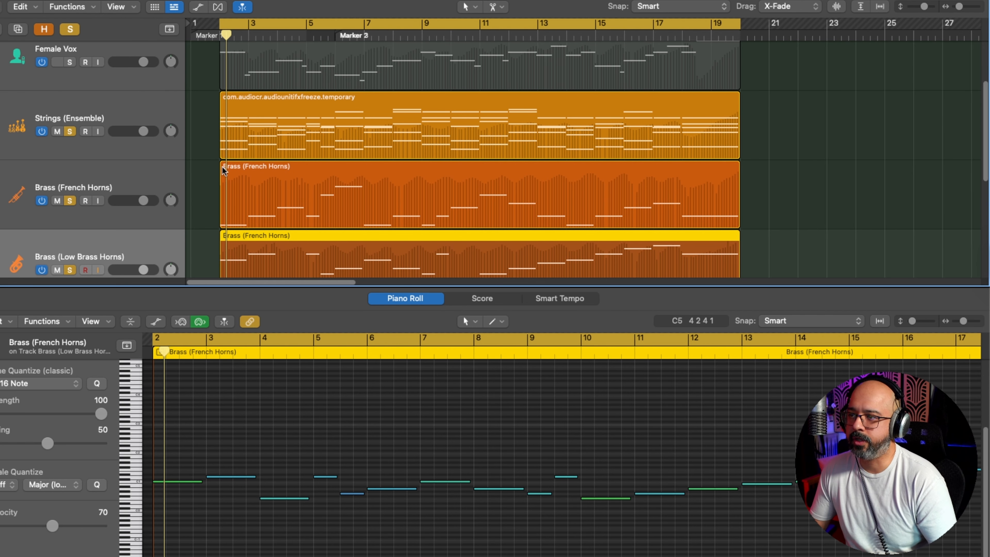
pyautogui.scroll(-4, 305, 151)
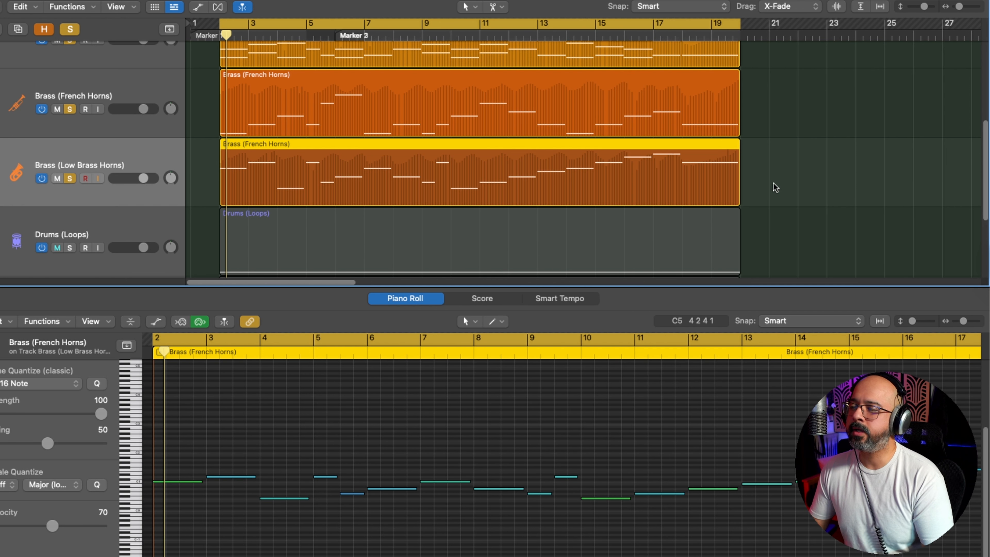
pyautogui.press('space')
pyautogui.scroll(3, 527, 406)
pyautogui.scroll(3, 527, 406)
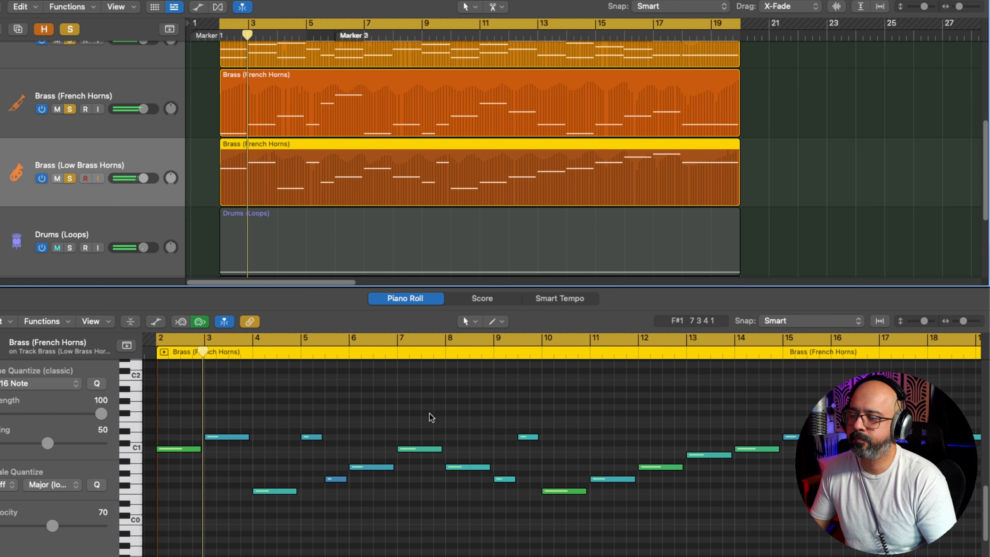
# Step: Set the velocity of the Low Brass Horns note at bar 3 to 55 and the note at bar 4 to 51
pyautogui.click(222, 437)
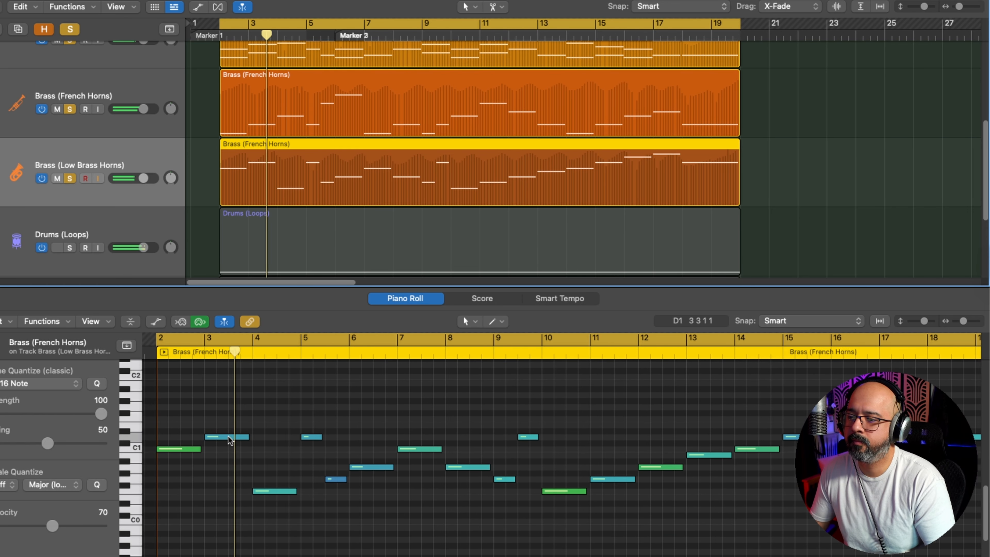
pyautogui.moveTo(22, 525); pyautogui.dragTo(44, 526)
pyautogui.click(268, 500)
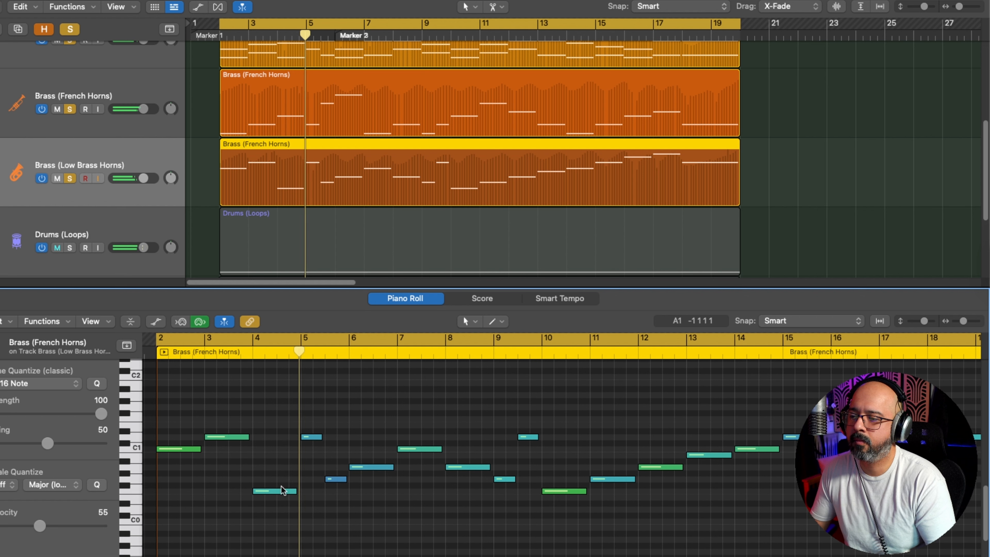
pyautogui.click(279, 491)
pyautogui.moveTo(34, 525); pyautogui.dragTo(41, 526)
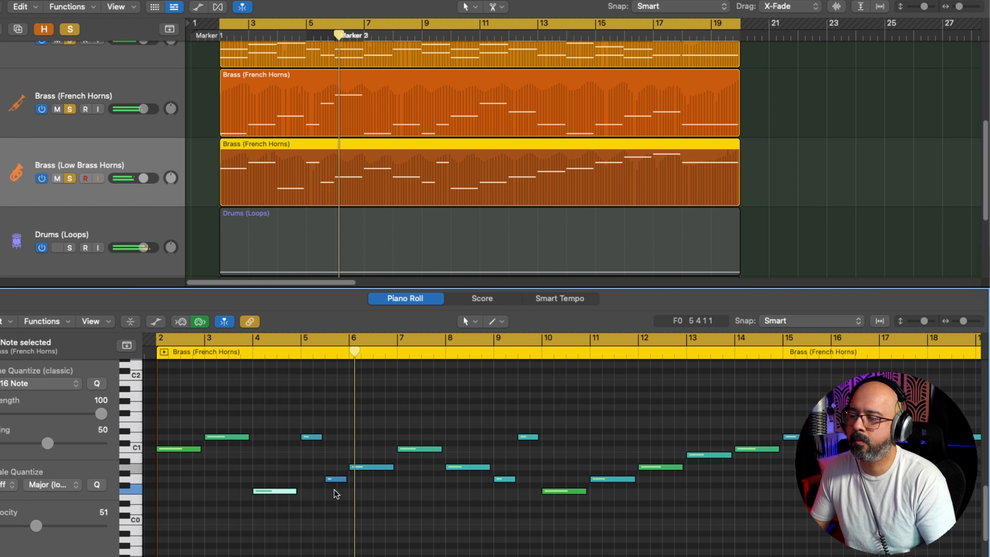
# Step: Set the velocity of the Low Brass Horns note at bar 6 to 65
pyautogui.click(361, 467)
pyautogui.moveTo(27, 525); pyautogui.dragTo(43, 522)
pyautogui.press('space')
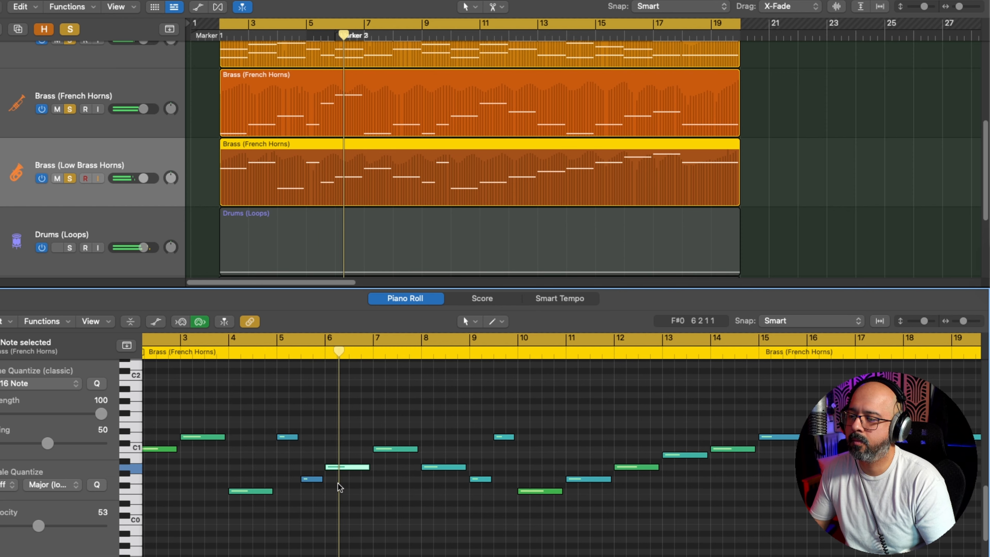
pyautogui.moveTo(43, 526); pyautogui.dragTo(53, 526)
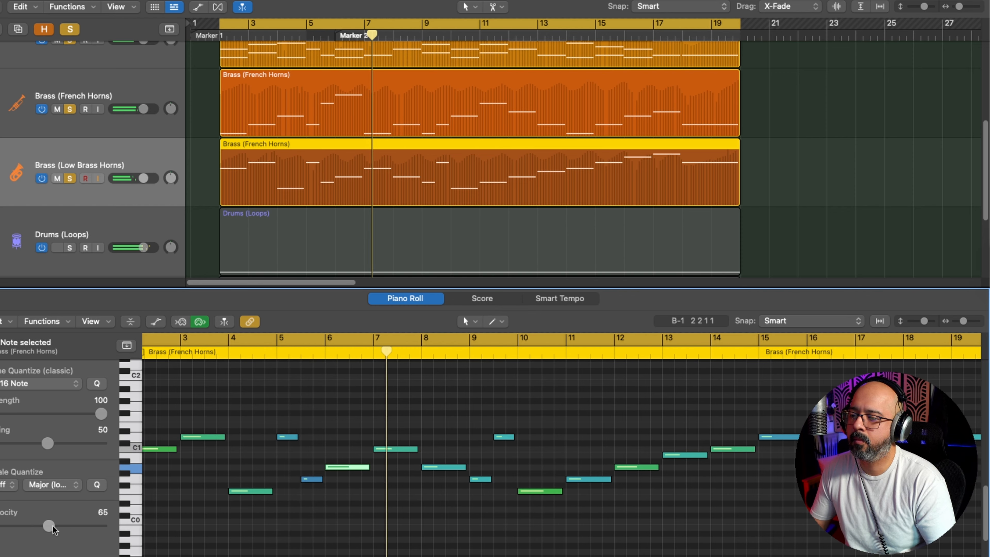
pyautogui.click(353, 491)
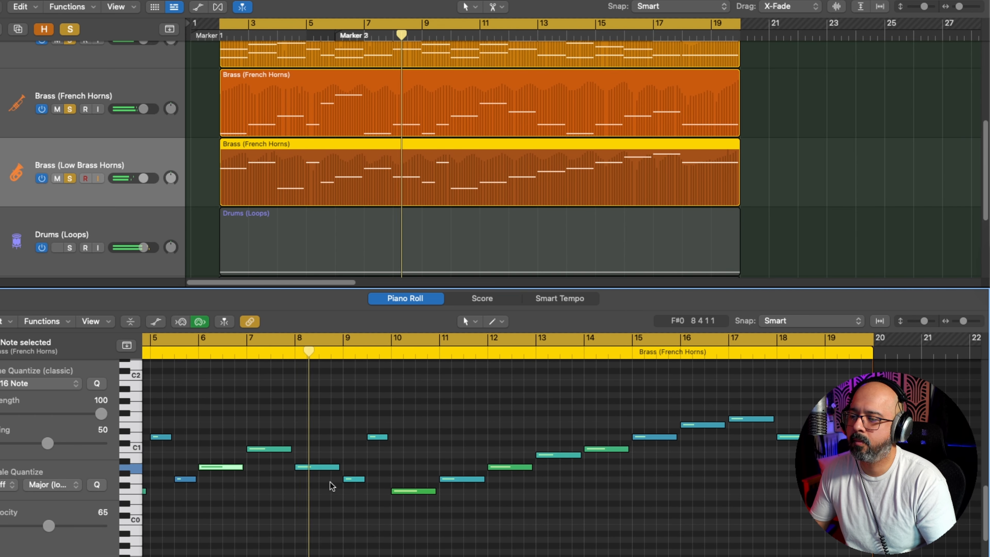
# Step: Raise the velocity of the Low Brass Horns notes at bars 8 and 11 to 83 each
pyautogui.click(308, 466)
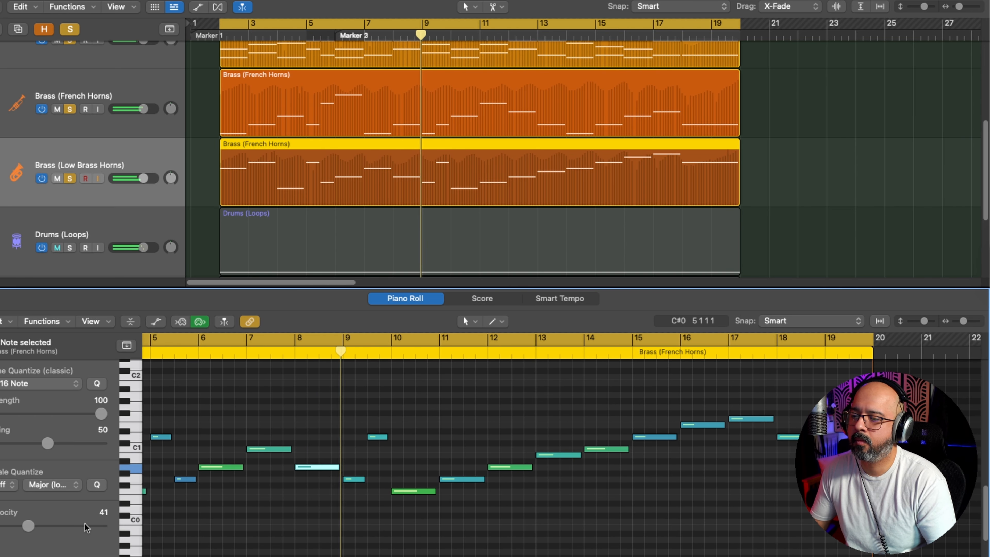
pyautogui.click(296, 522)
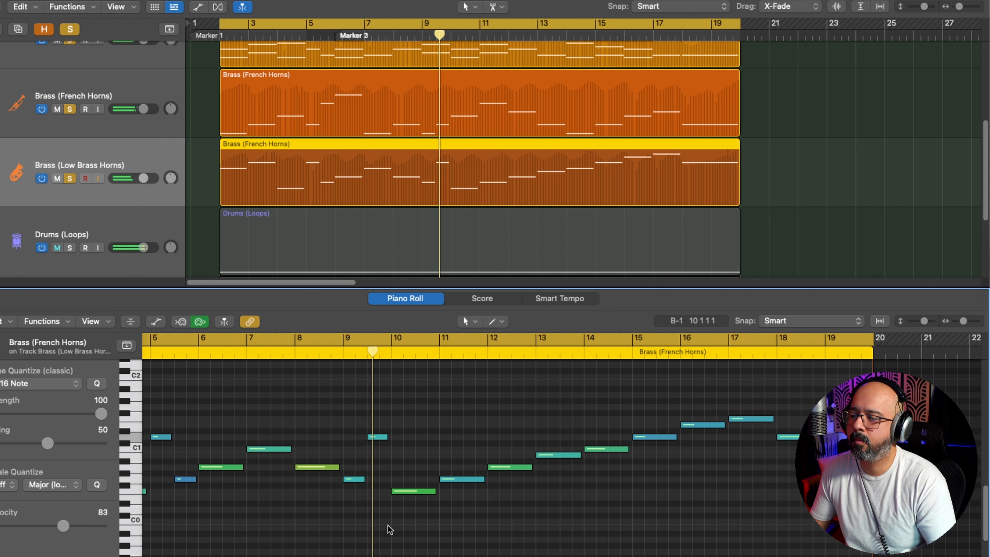
pyautogui.click(406, 492)
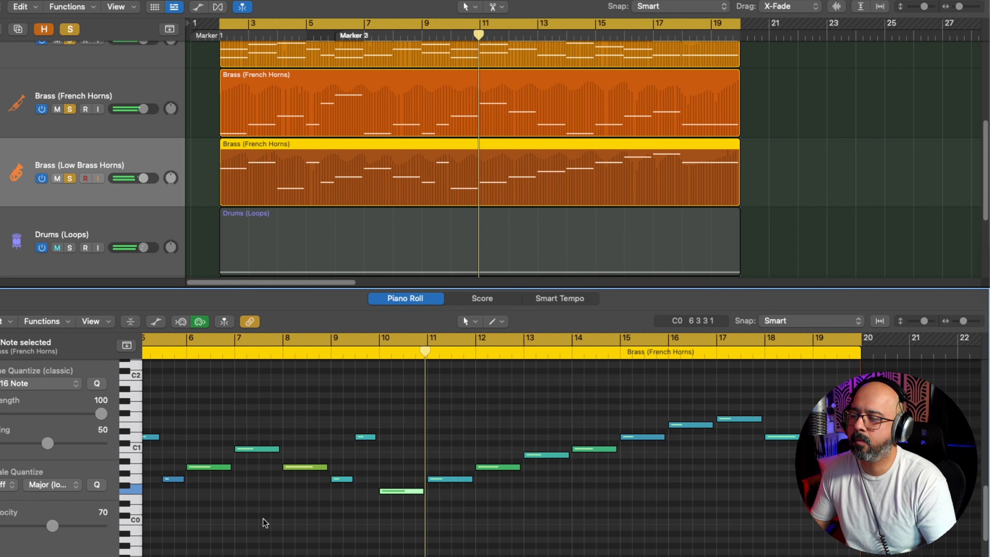
pyautogui.press('Right')
pyautogui.click(64, 527)
pyautogui.click(445, 499)
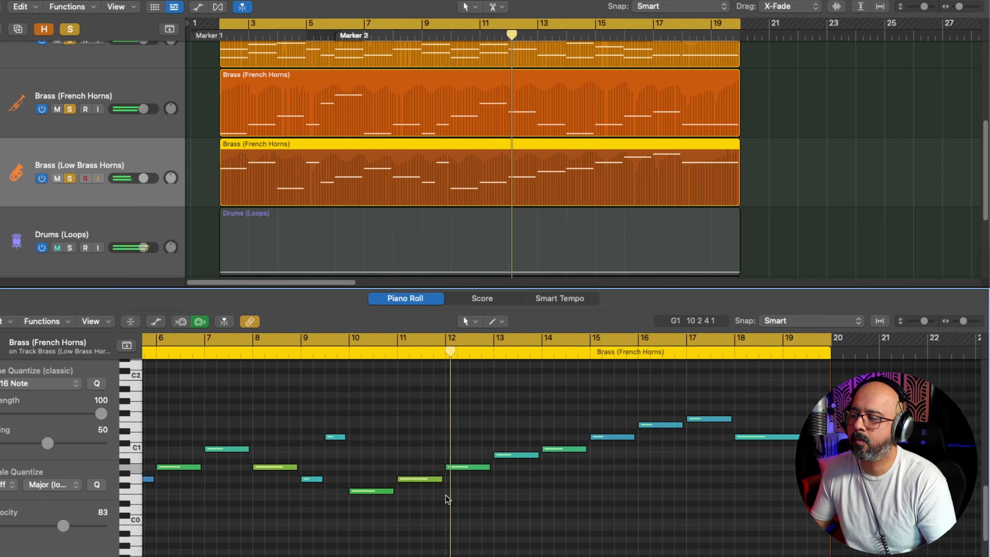
# Step: Set the velocity of the Low Brass Horns note at bar 12 to 77 and the long note at bar 18 to 40
pyautogui.click(472, 469)
pyautogui.moveTo(62, 526); pyautogui.dragTo(58, 526)
pyautogui.click(561, 505)
pyautogui.hscroll(3, 572, 479)
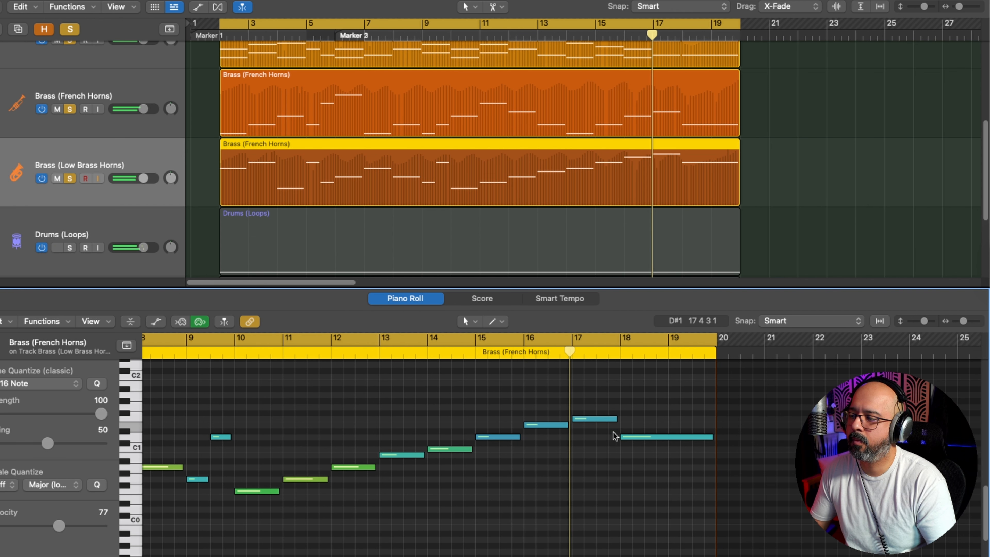
pyautogui.click(635, 438)
pyautogui.moveTo(108, 525); pyautogui.dragTo(58, 530)
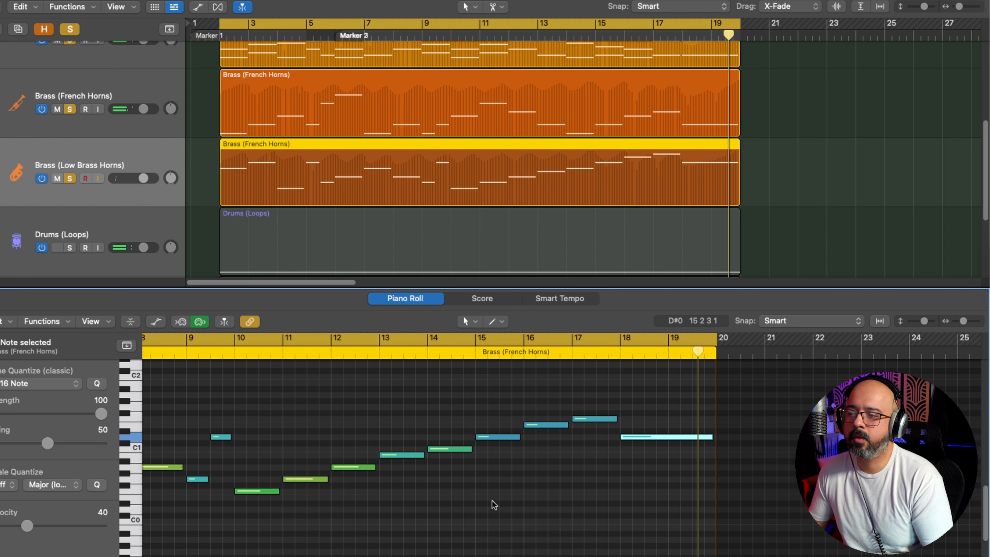
# Step: Play the Low Brass Horns with the French Horns and Strings again from bar 2 to check the velocities
pyautogui.press('space')
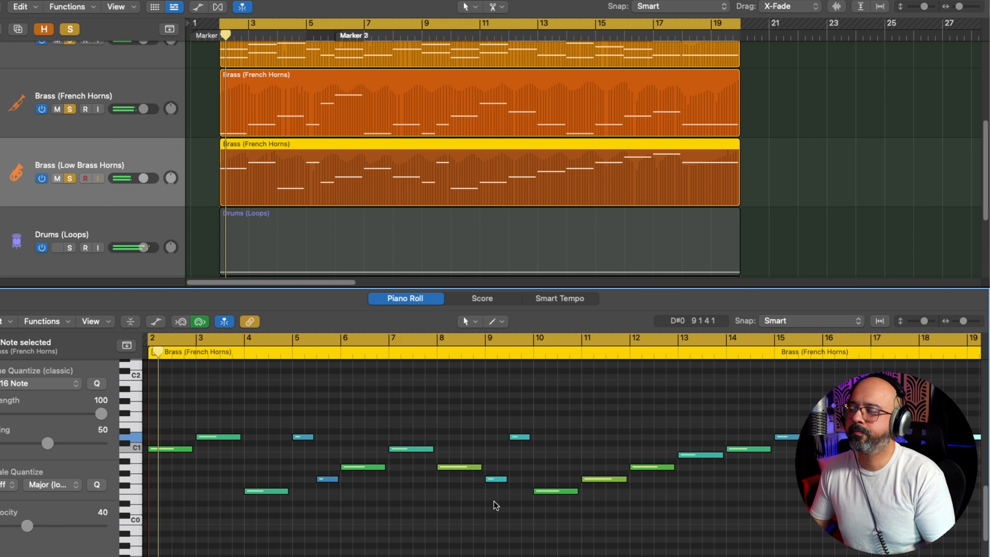
pyautogui.press('super+Left')
pyautogui.press('super+Left')
pyautogui.press('super+Left')
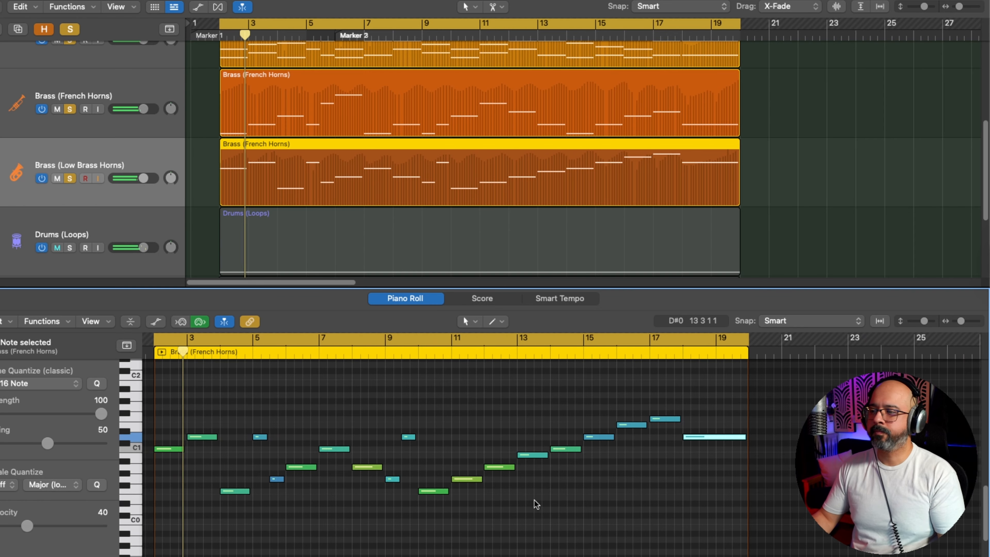
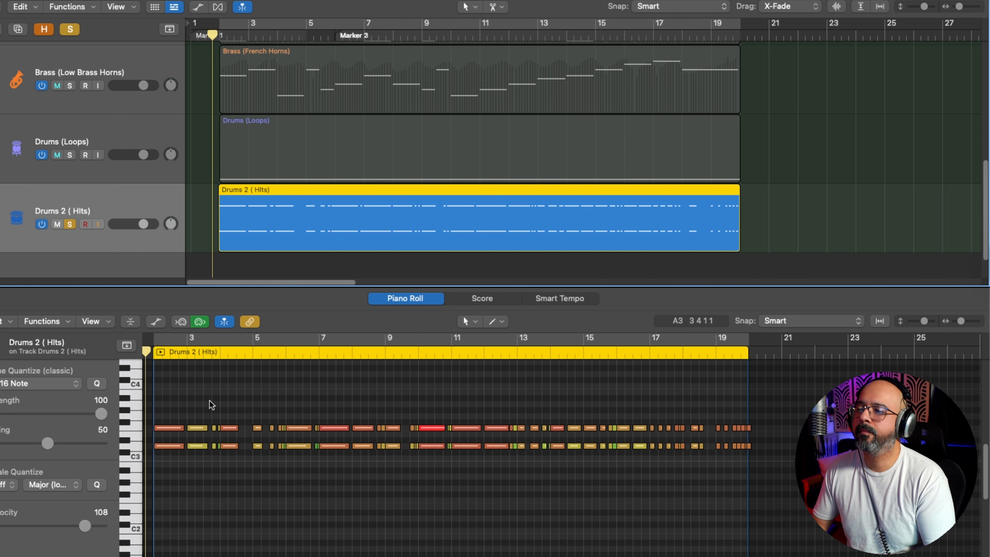
# Step: Play through the soloed Drums 2 (Hits) part and shape its note velocities into a rising ramp across bar 19 to the region's end
pyautogui.press('space')
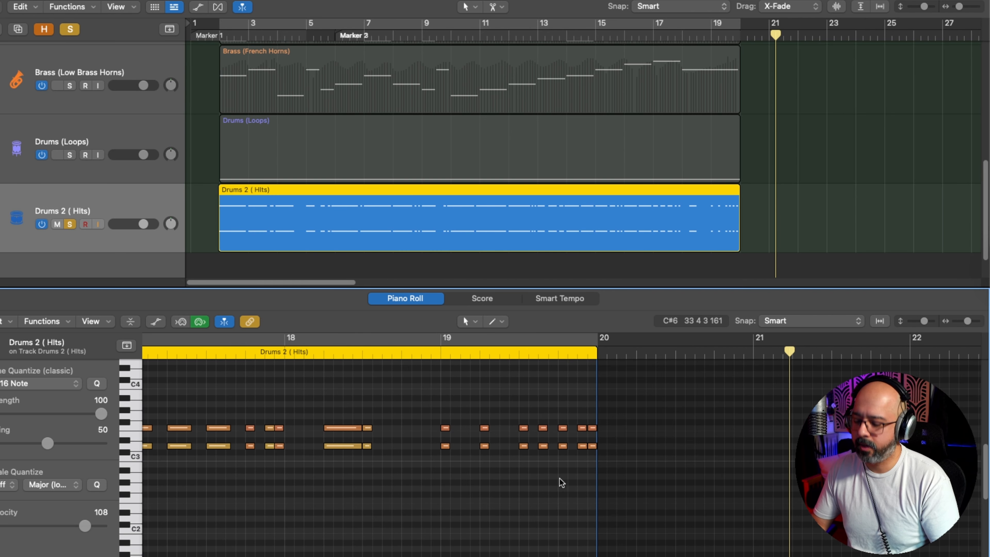
pyautogui.press('a')
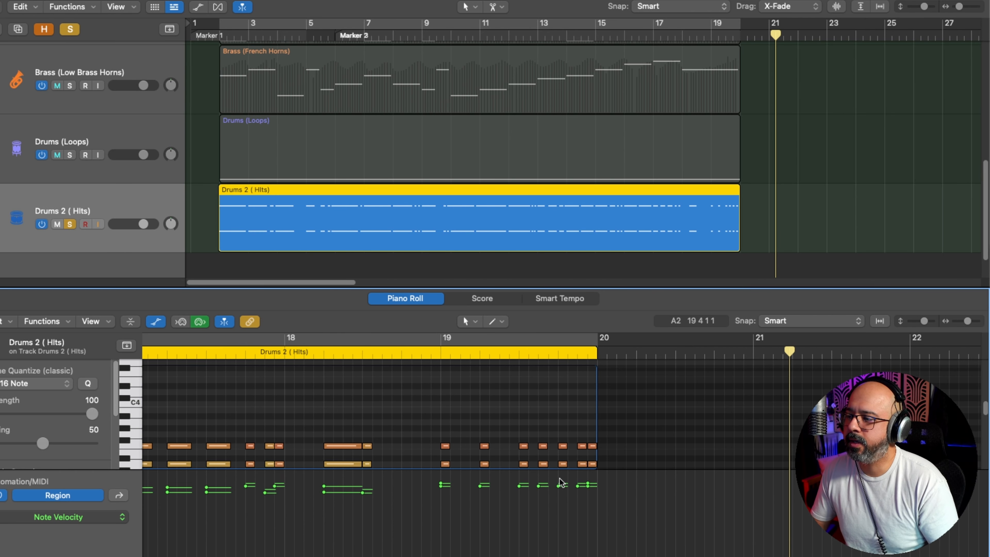
pyautogui.scroll(-1, 551, 442)
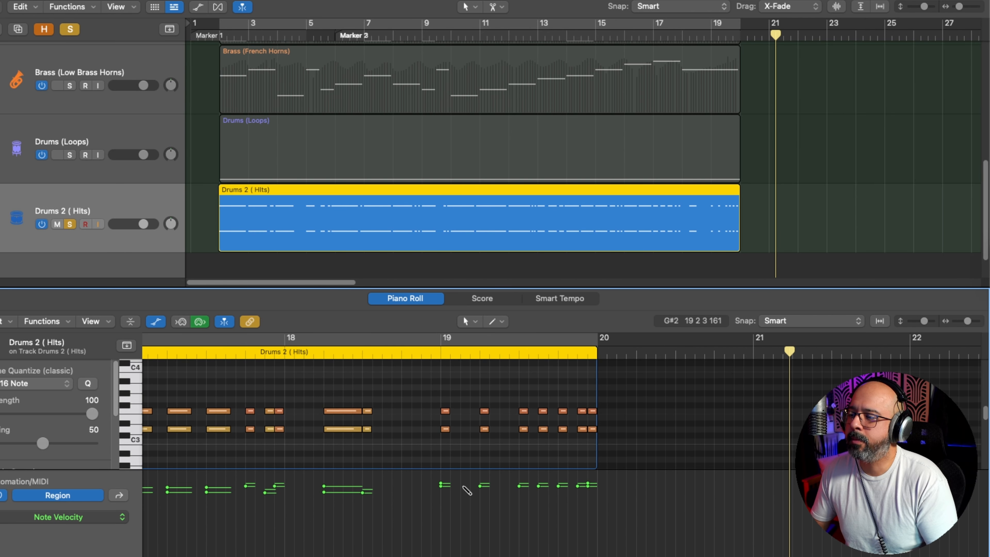
pyautogui.moveTo(443, 485); pyautogui.dragTo(599, 478)
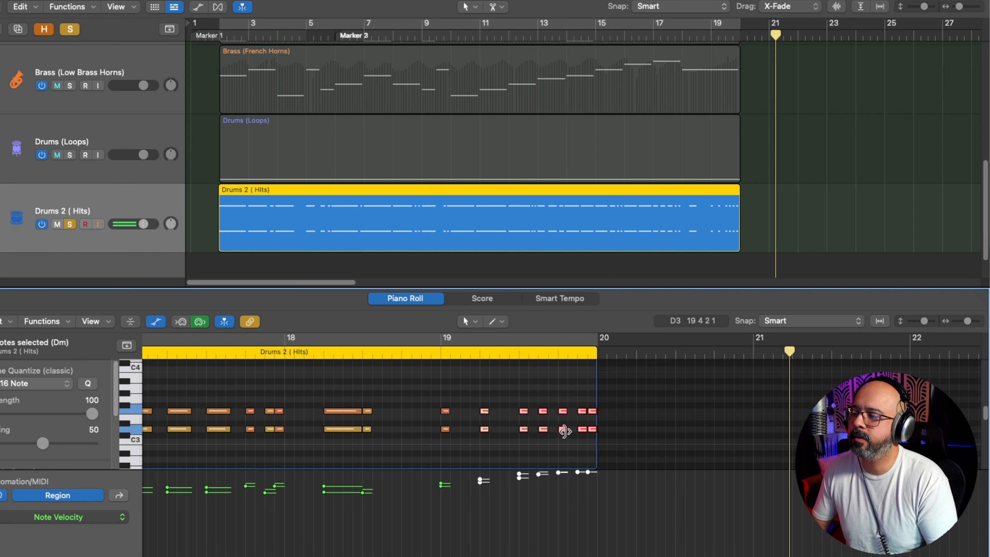
pyautogui.click(565, 438)
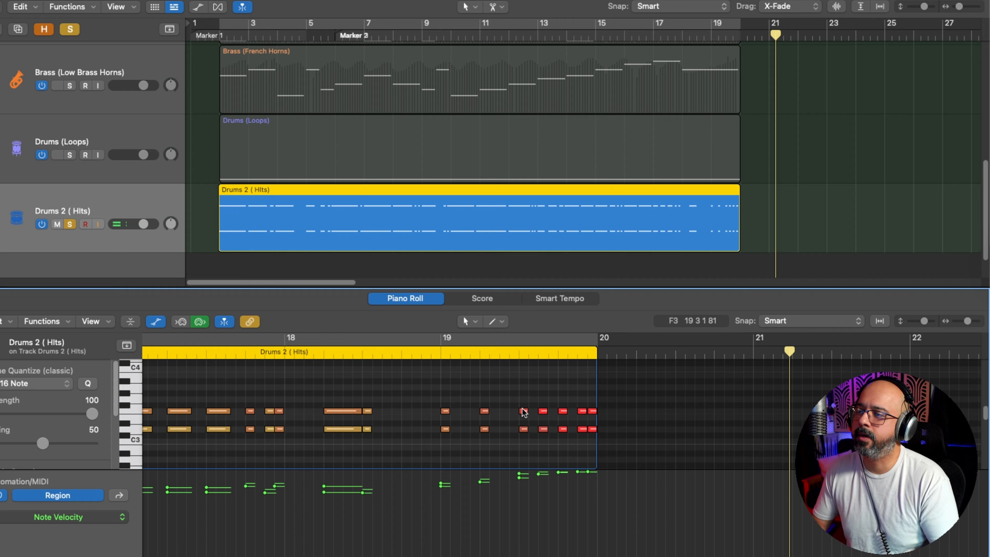
# Step: Play the full arrangement from just before bar 2 with the vocal, strings, brass and drum tracks together
pyautogui.doubleClick(277, 353)
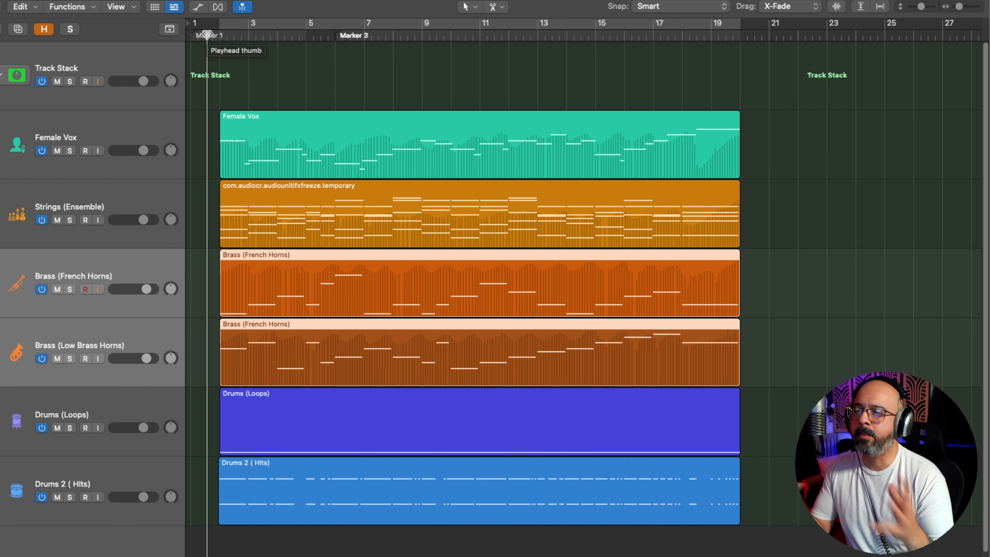
pyautogui.press('space')
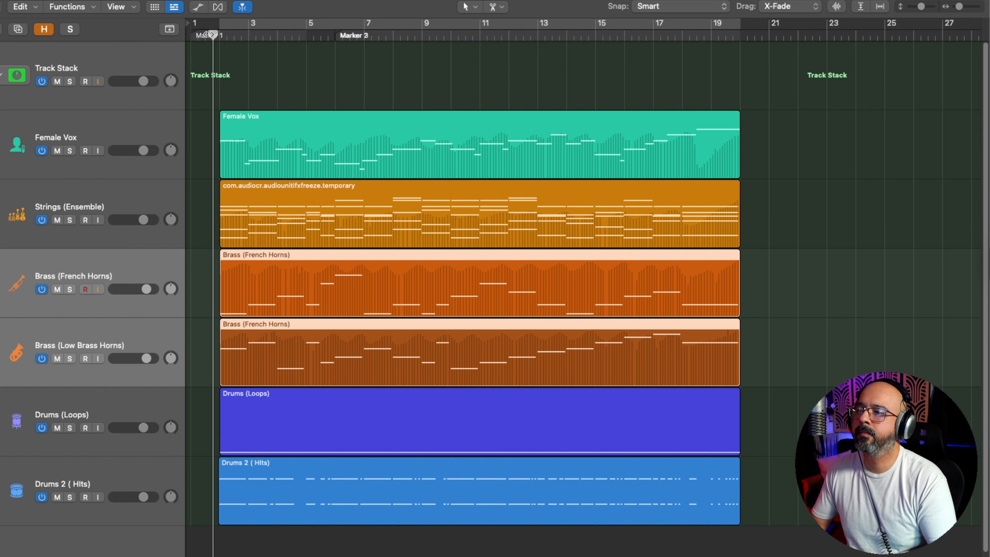